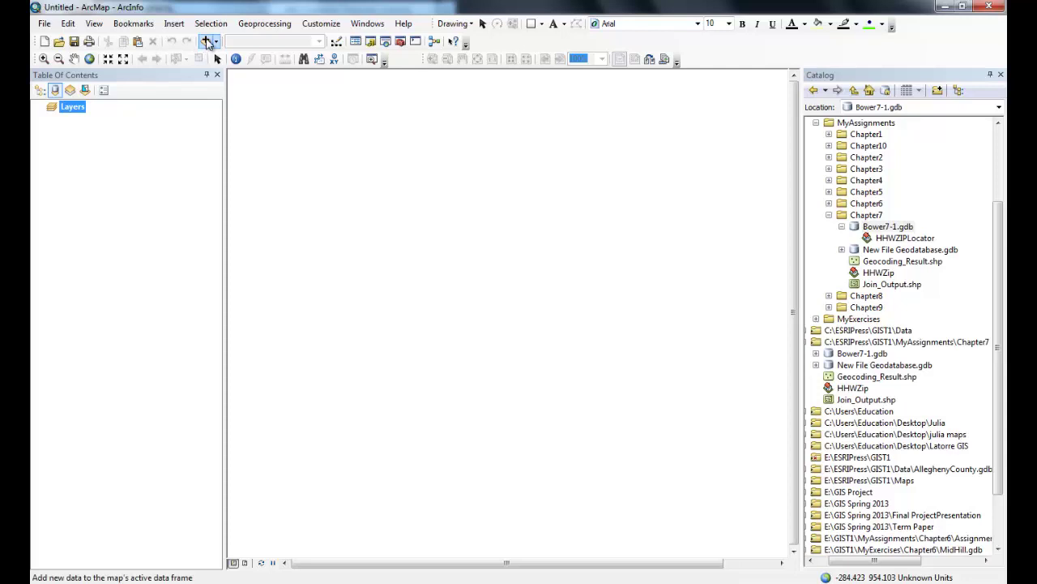
Add the PAZip and PACounties layers and the HHWZIPCodes table from UnitedStates.gdb to the map
click(205, 41)
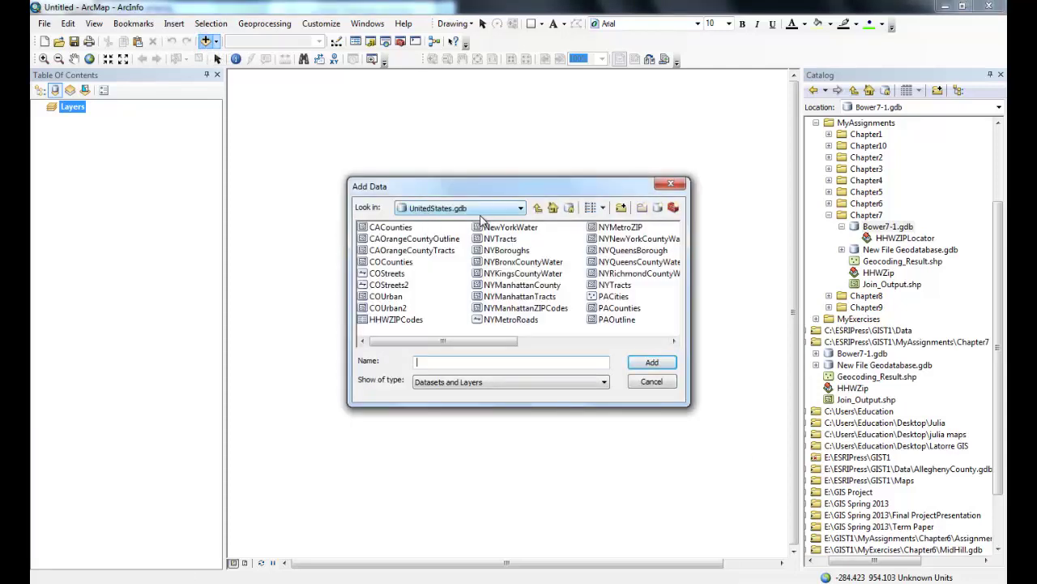
click(674, 341)
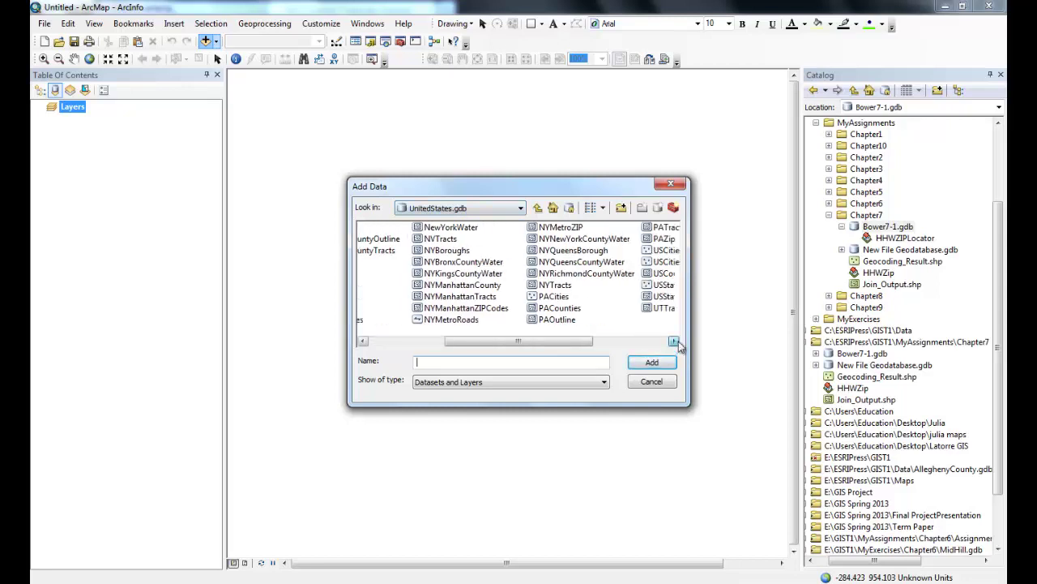
click(616, 239)
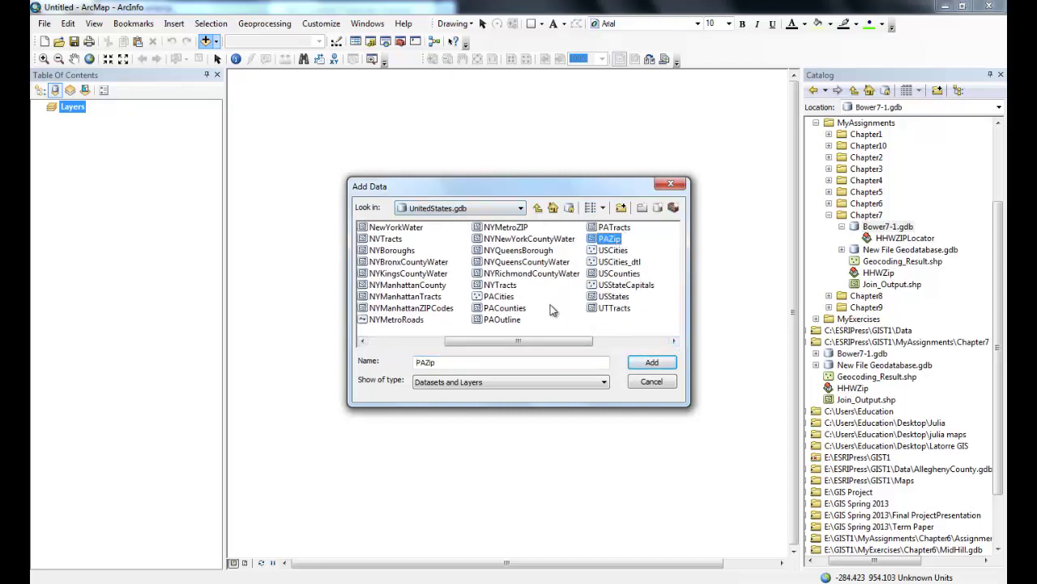
ctrl+click(504, 308)
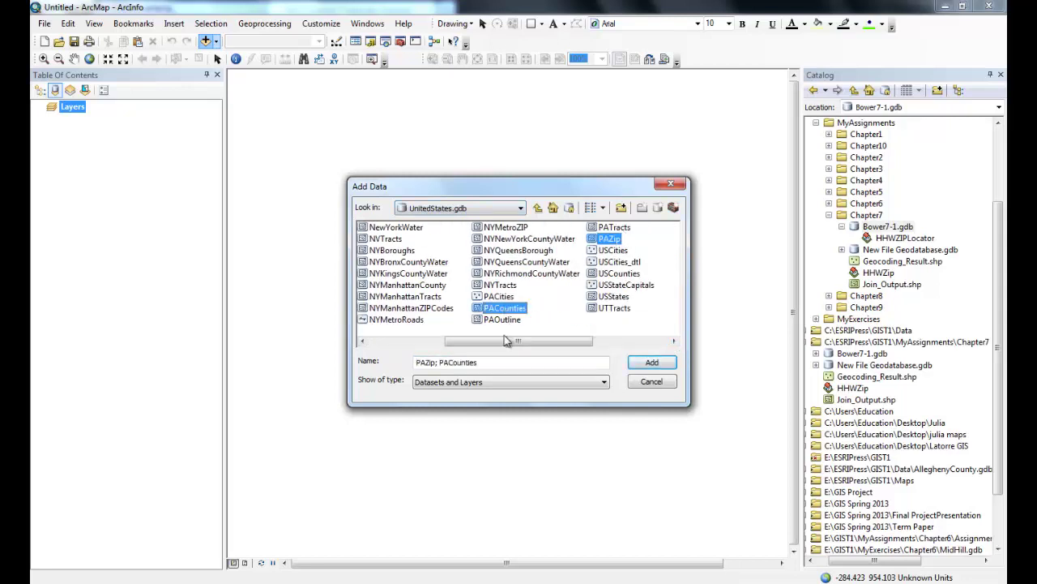
drag(506, 340, 434, 340)
ctrl+click(409, 320)
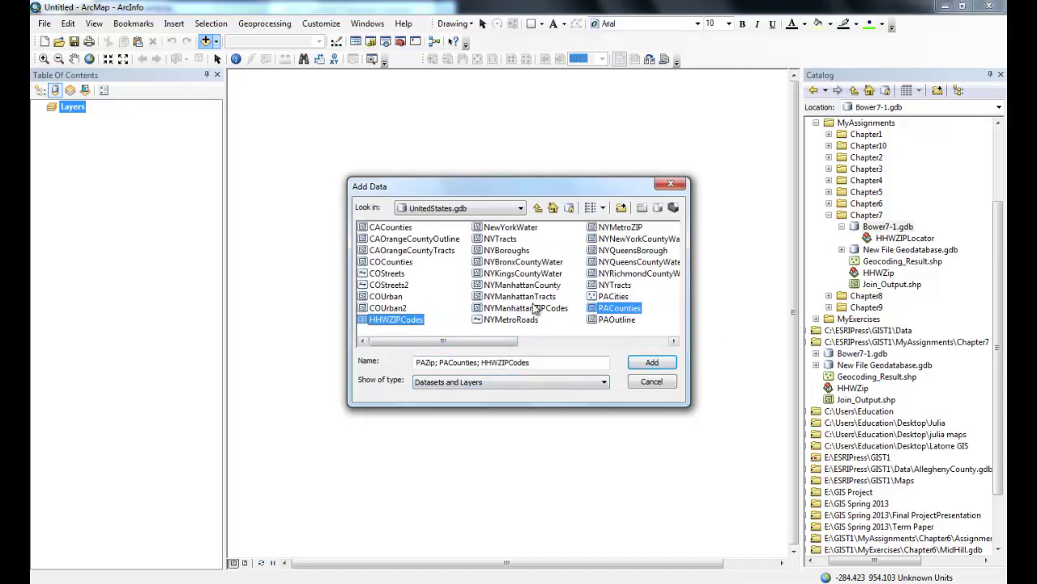
drag(502, 347, 609, 351)
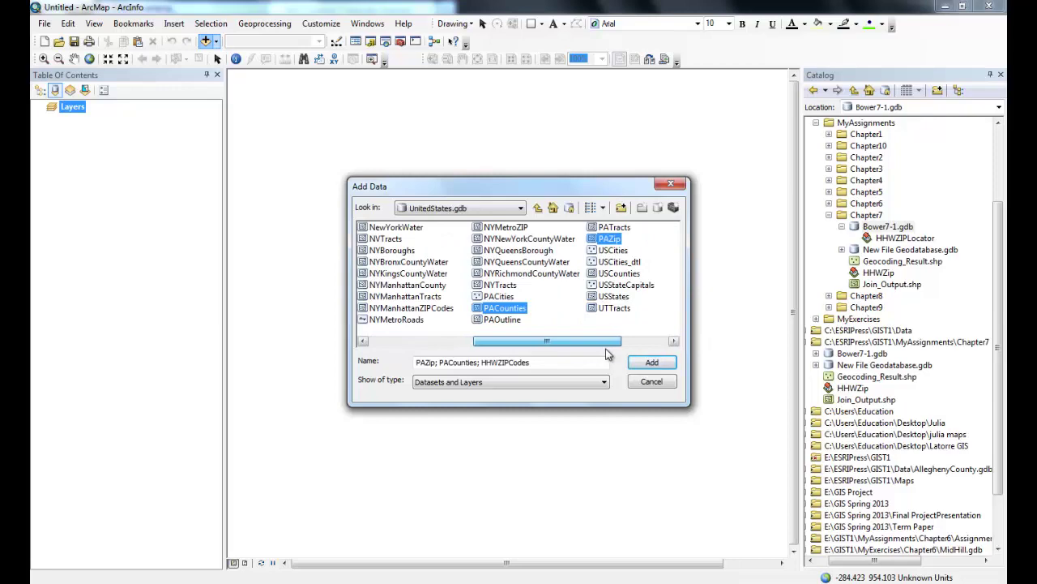
click(655, 368)
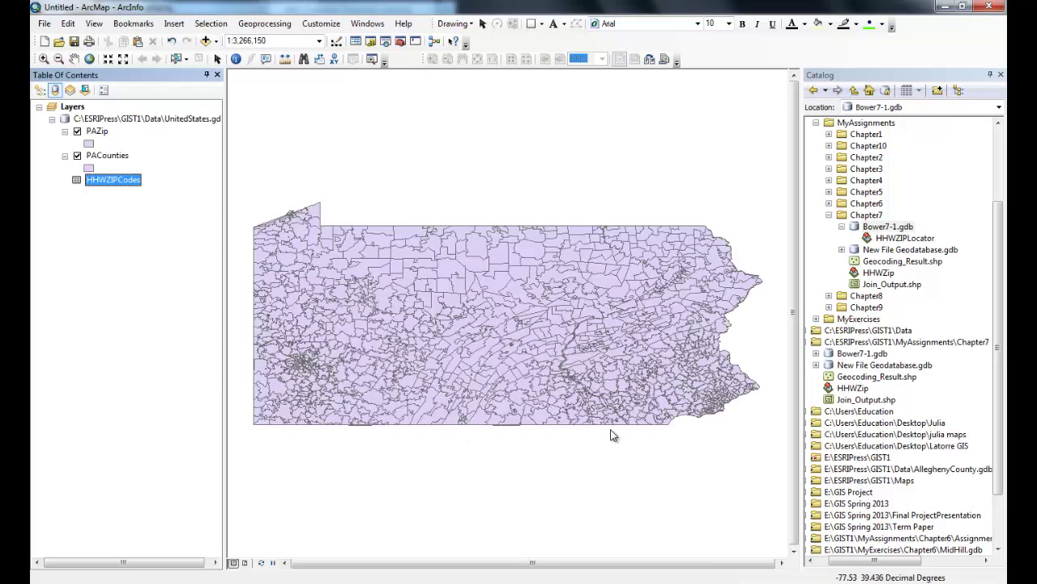
Toggle the PACounties and PAZip layers off and back on to compare the county and ZIP boundaries
click(77, 156)
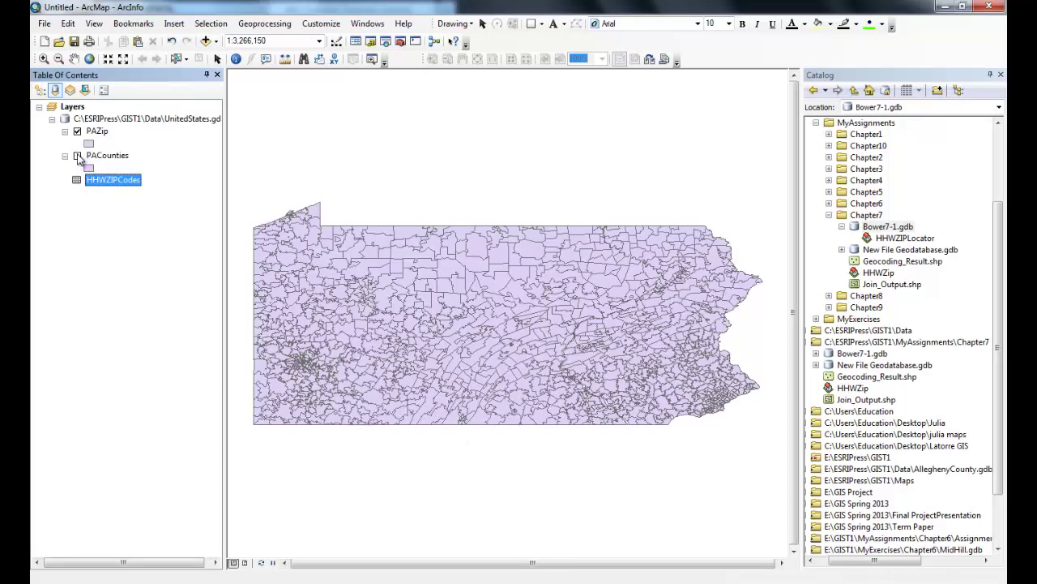
click(77, 156)
click(78, 132)
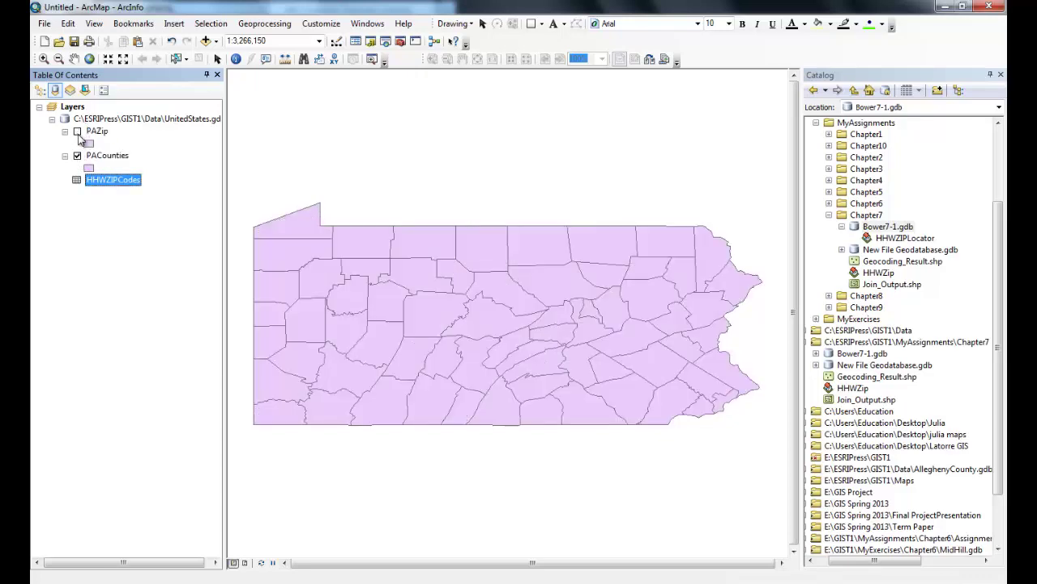
click(77, 132)
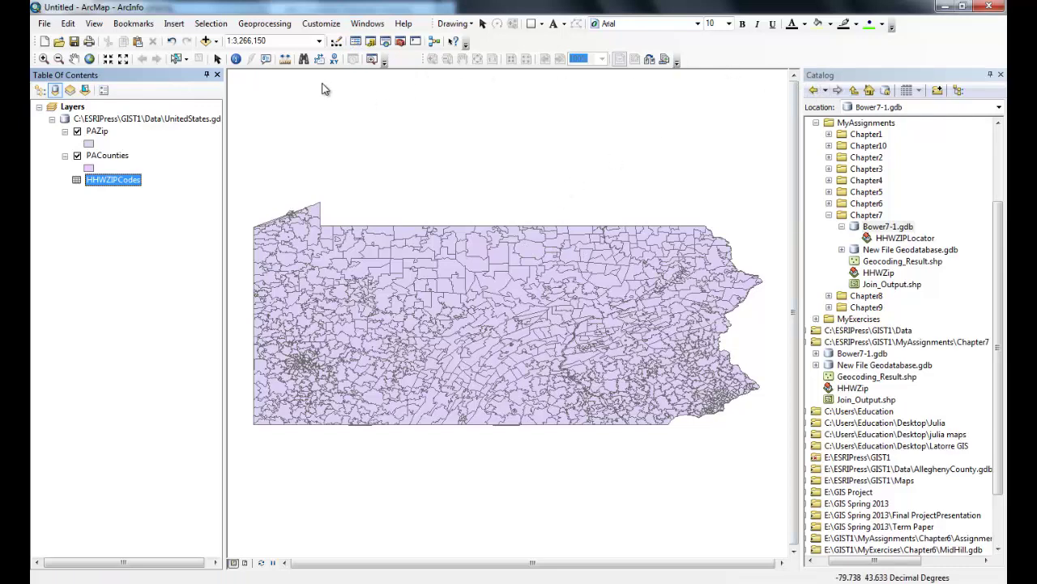
Show the Geocoding toolbar and choose HHWZIPLocator as the active address locator
click(331, 24)
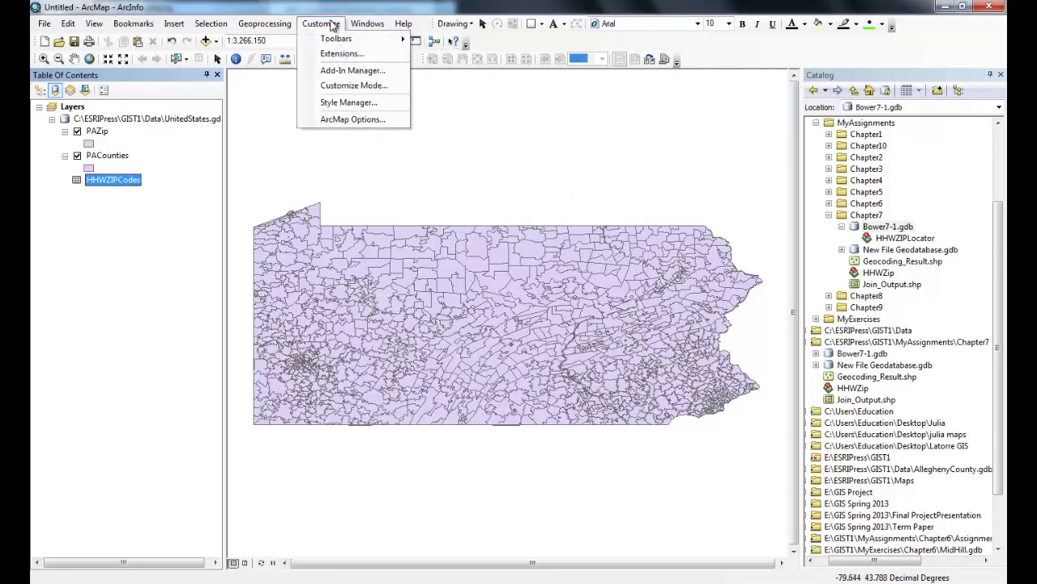
mouse_move(341, 39)
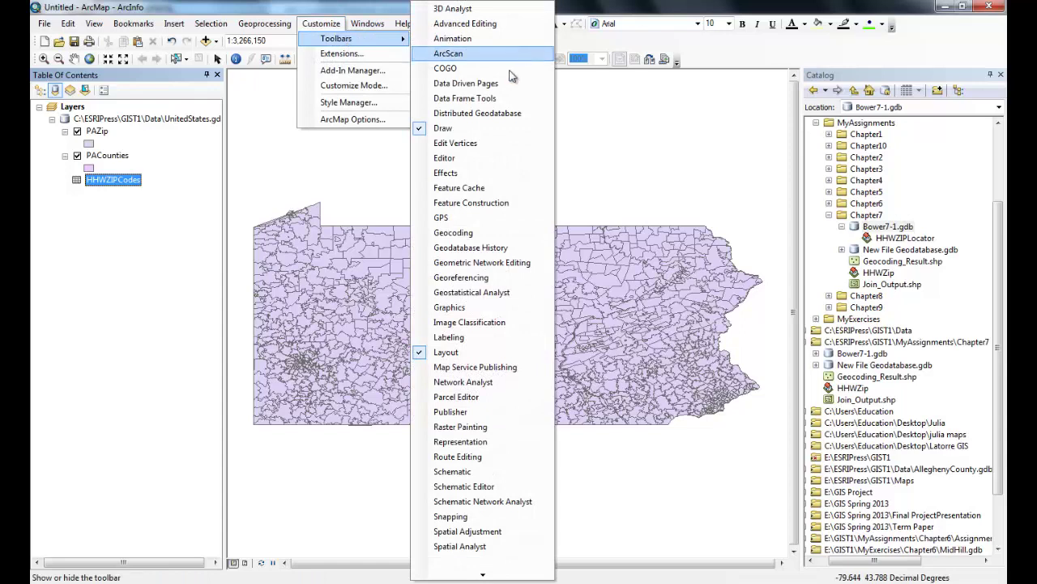
click(470, 235)
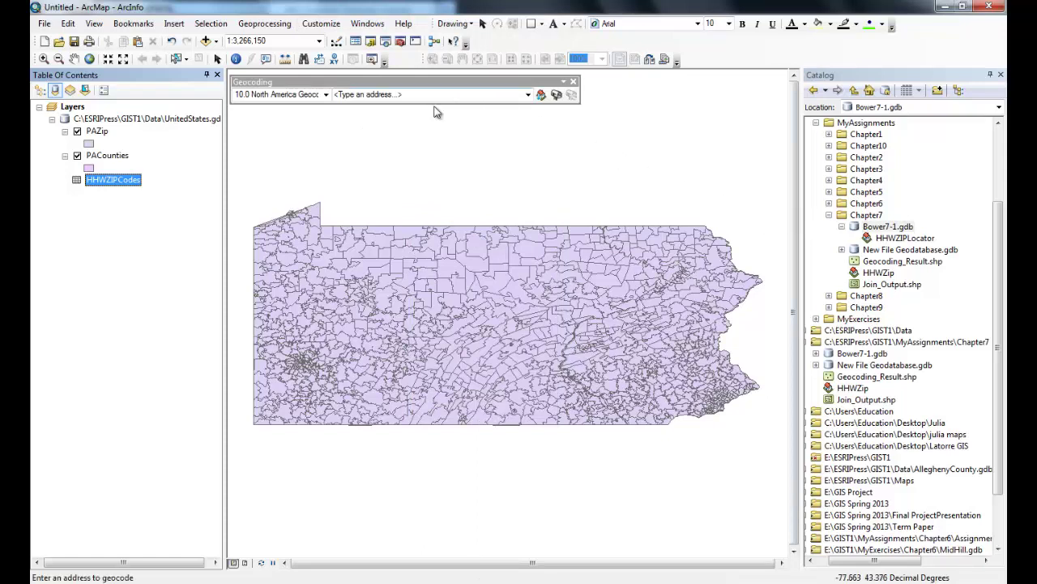
click(326, 95)
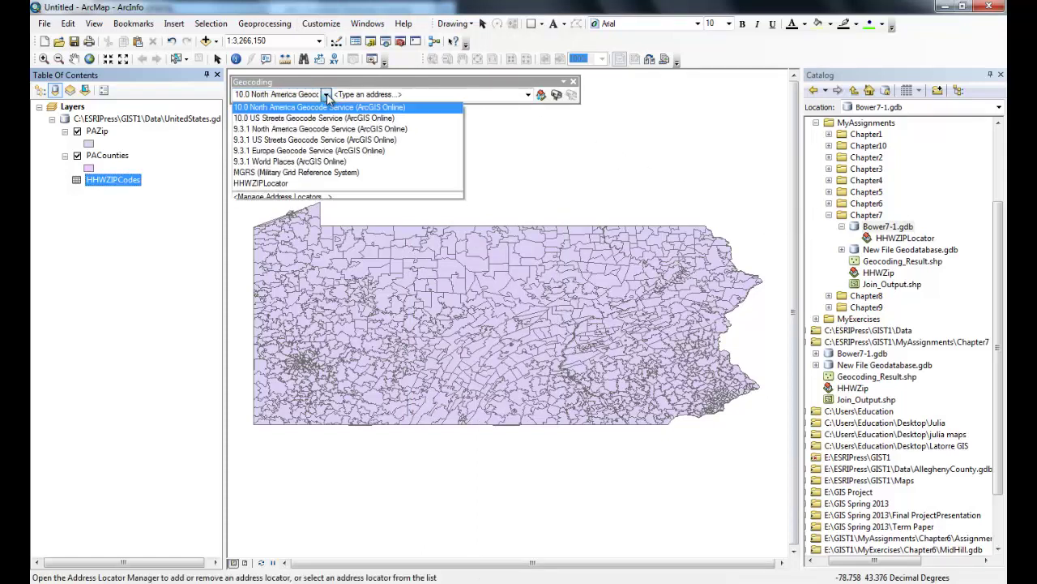
click(328, 184)
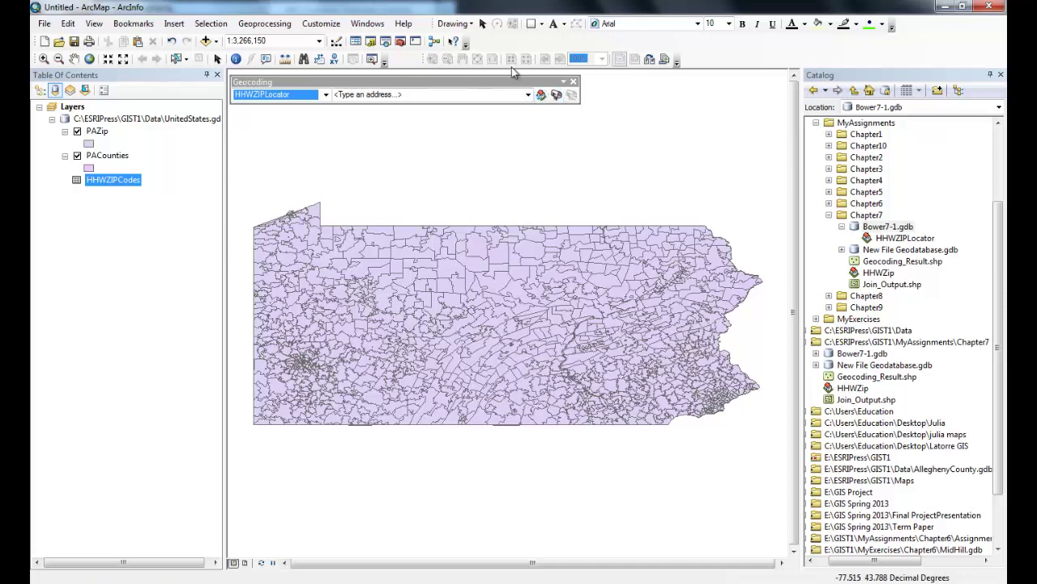
Geocode the HHWZIPCodes table with HHWZIPLocator, using the ZIP field and saving the output in Bower7-1.gdb
click(557, 96)
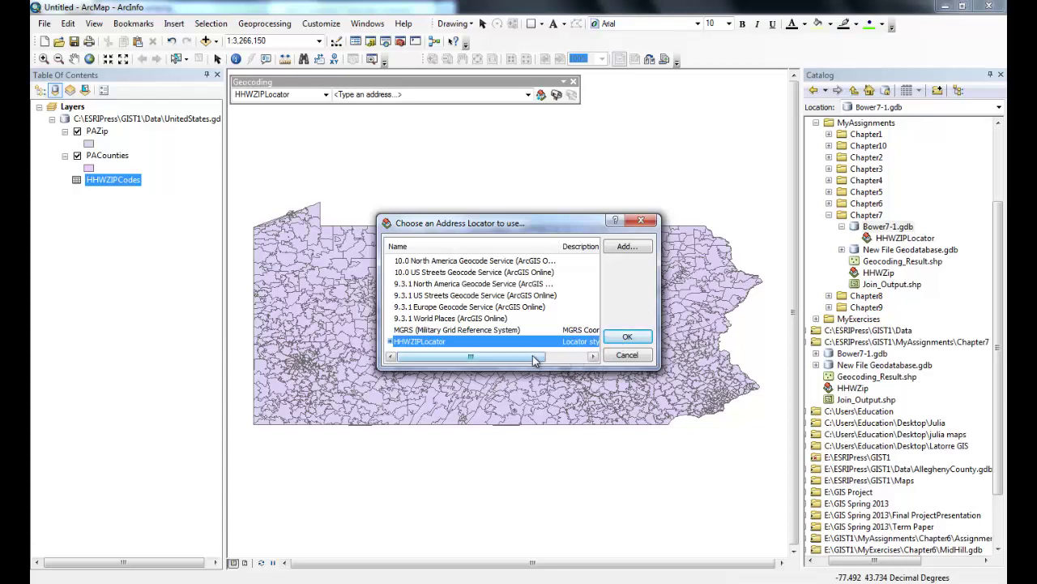
mouse_move(533, 360)
mouse_down()
mouse_move(578, 361)
mouse_move(523, 362)
mouse_up()
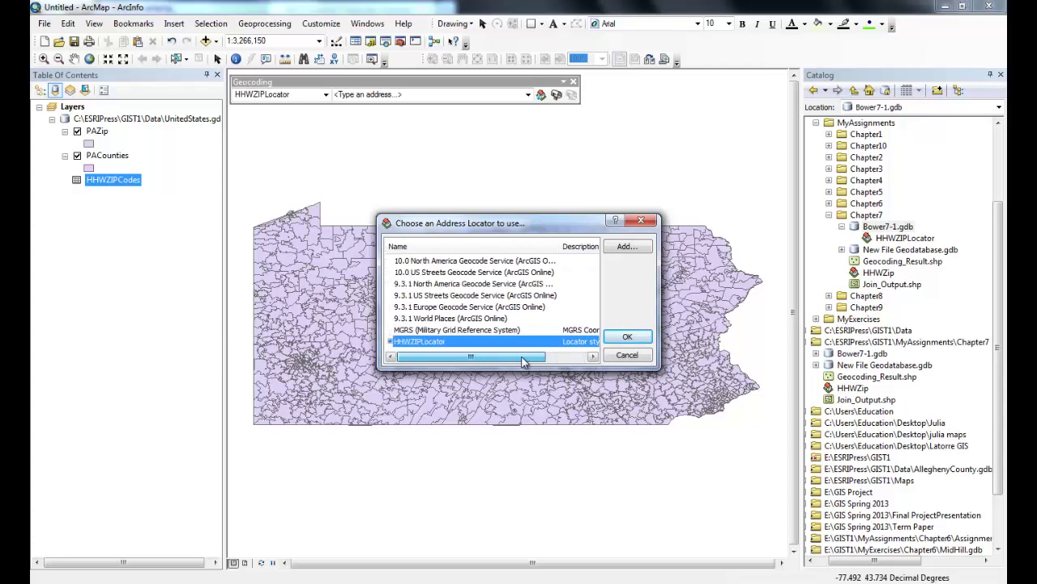
double_click(432, 344)
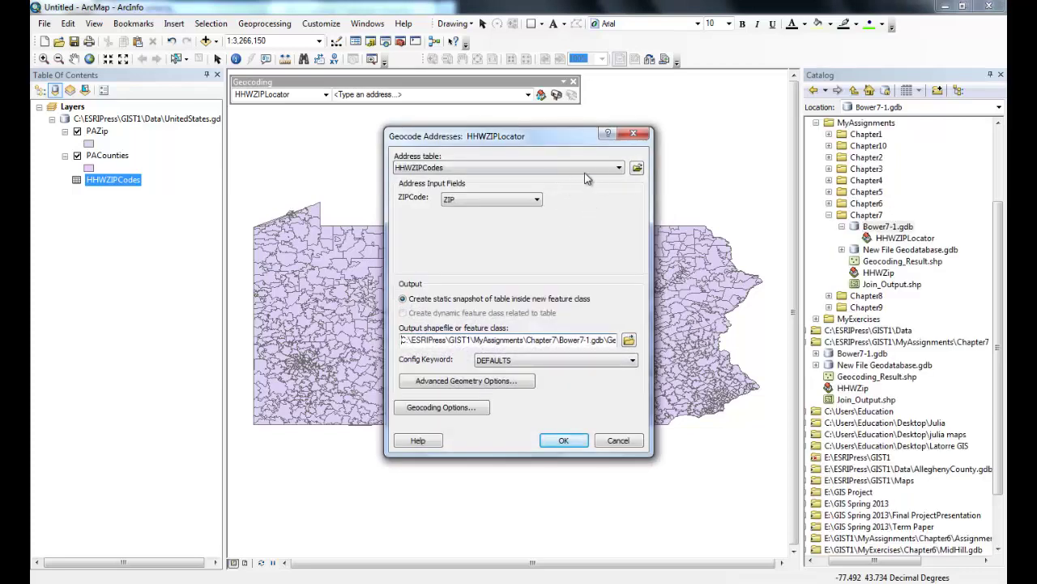
click(610, 168)
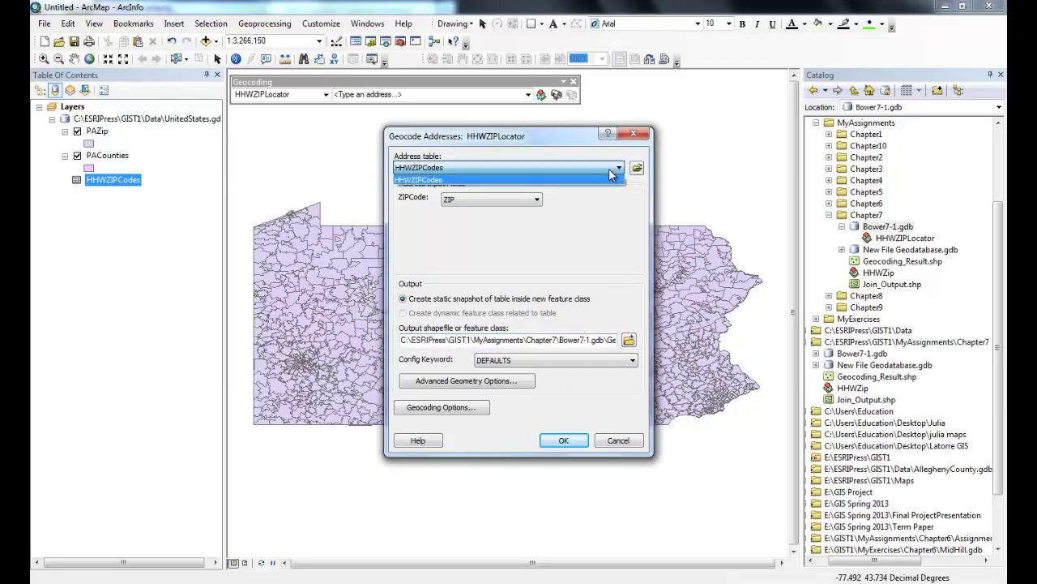
click(609, 169)
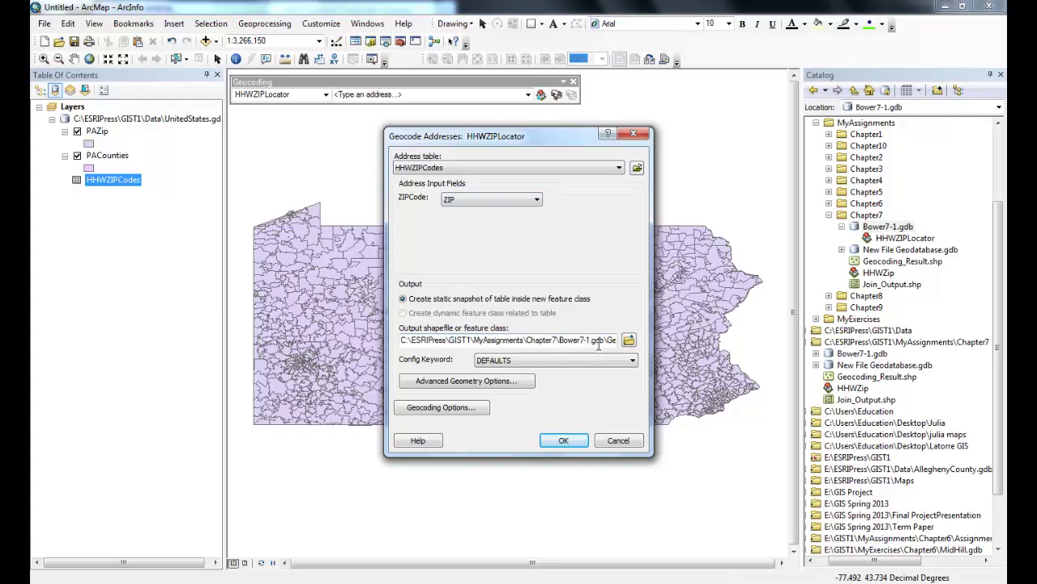
click(563, 442)
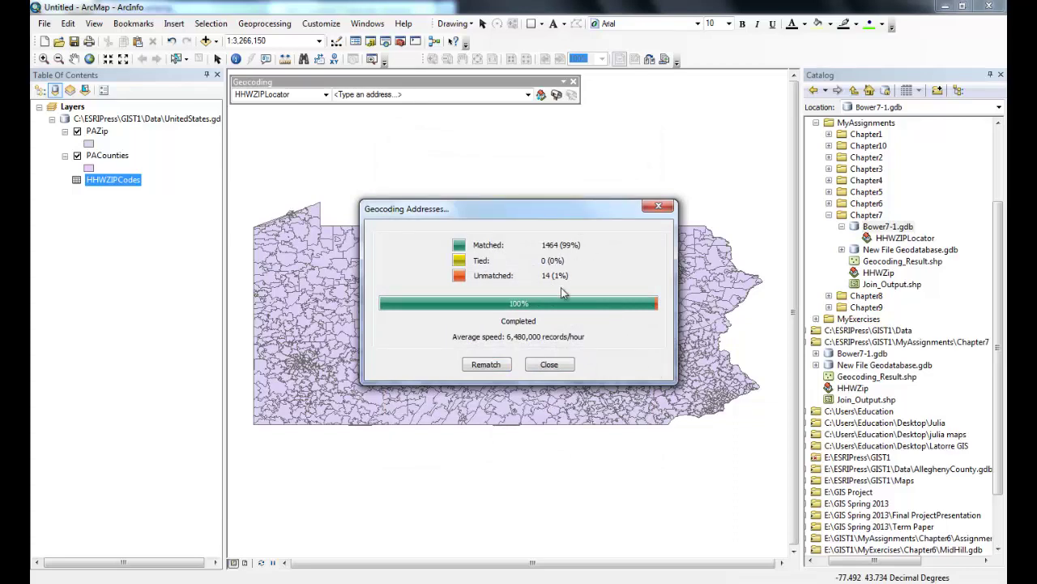
click(549, 364)
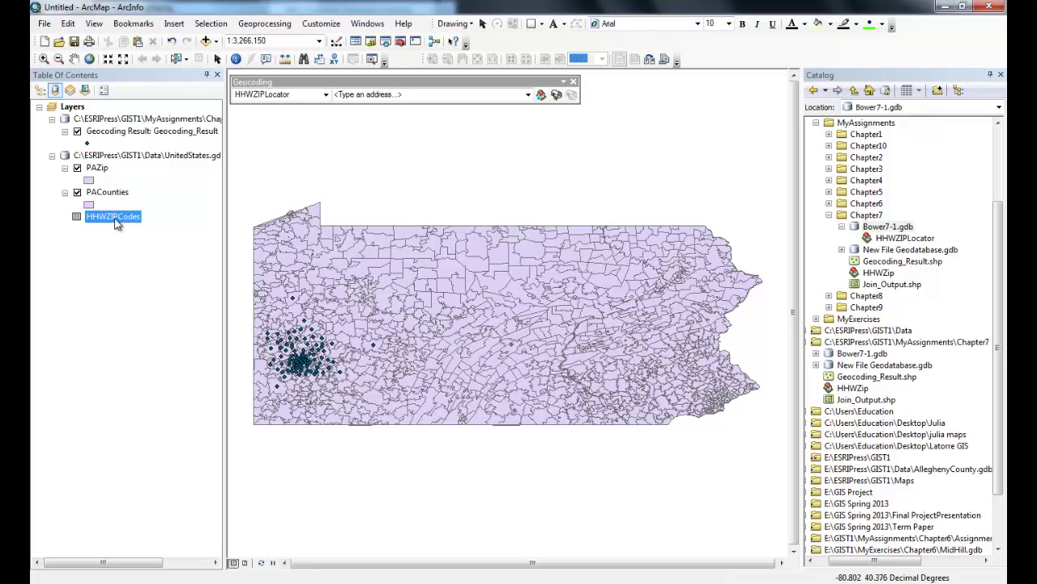
Open the Geocoding_Result attribute table and examine the repeated ZIP code records
right_click(154, 120)
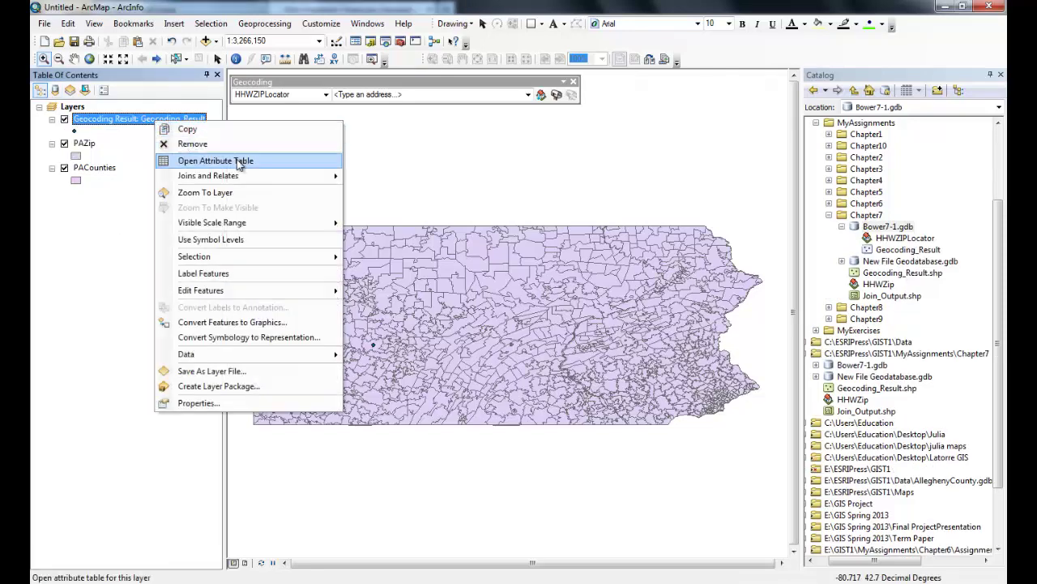
click(238, 162)
mouse_move(315, 42)
mouse_down()
mouse_move(517, 170)
mouse_move(329, 48)
mouse_up()
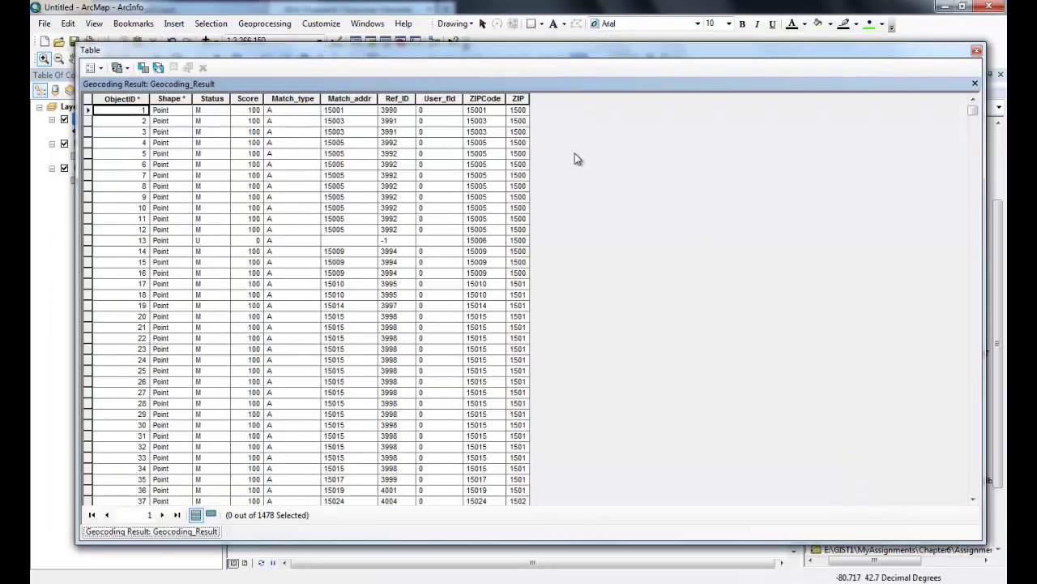
click(487, 318)
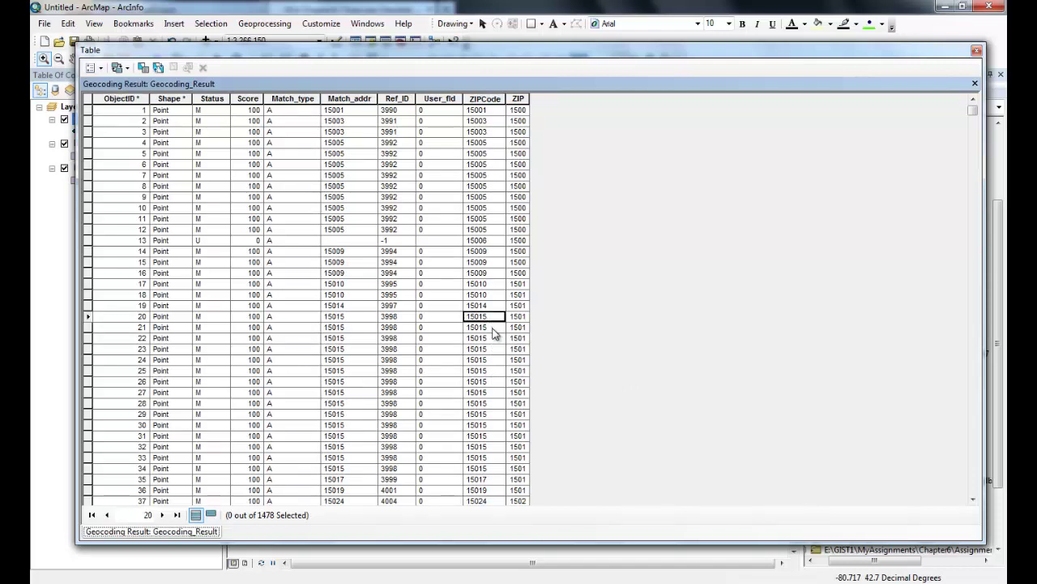
click(490, 329)
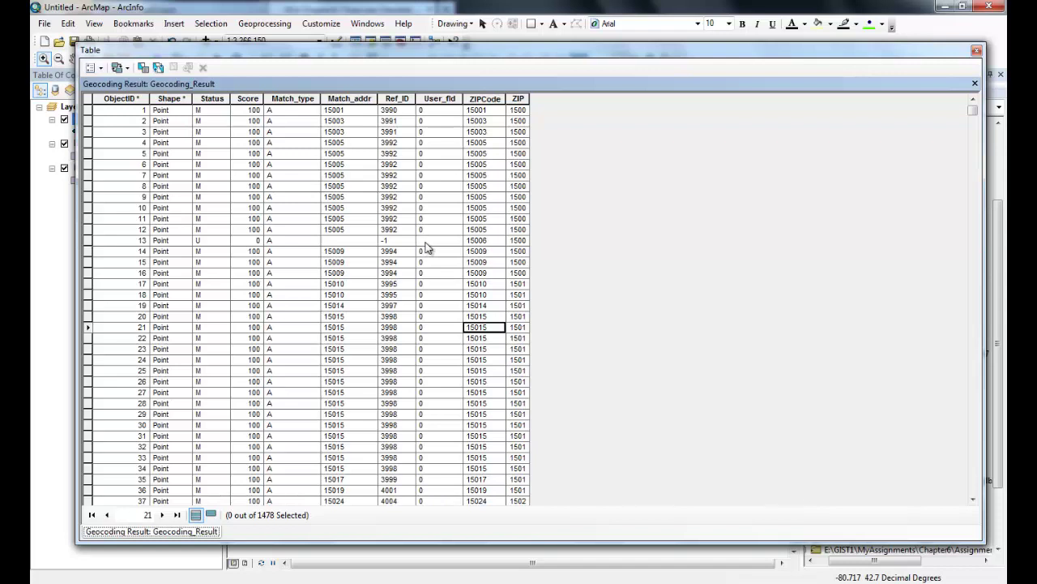
Summarize the Match_addr field into a Sum_Output table in Bower7-1.gdb, add it to the map and close the attribute table
right_click(360, 94)
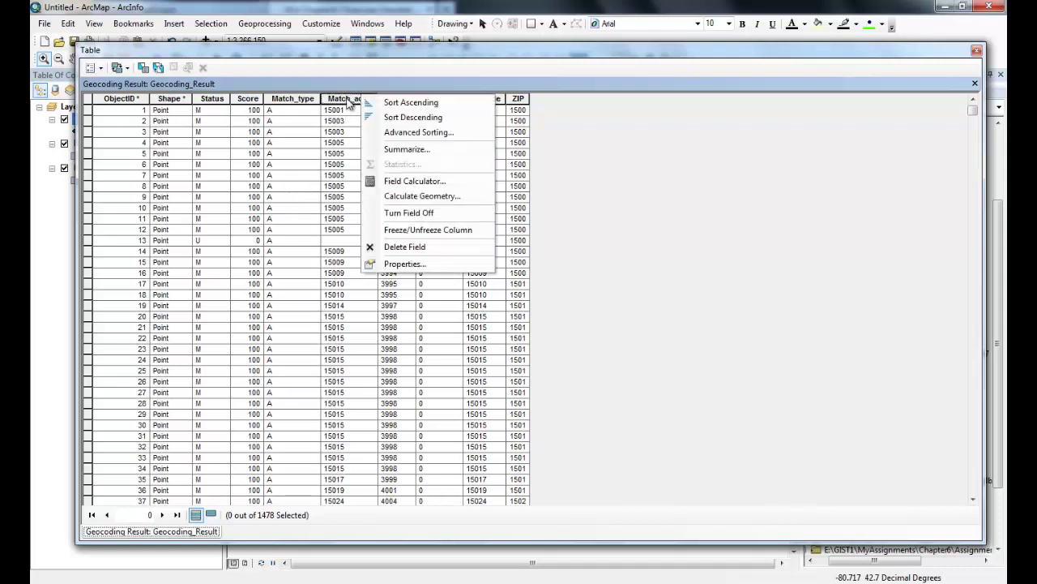
key(Escape)
right_click(349, 98)
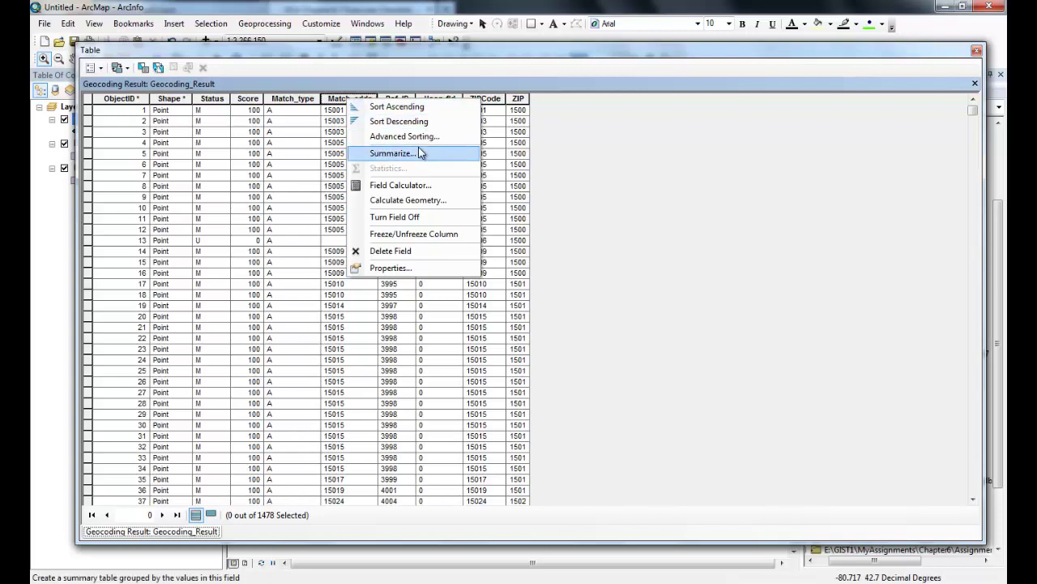
click(393, 153)
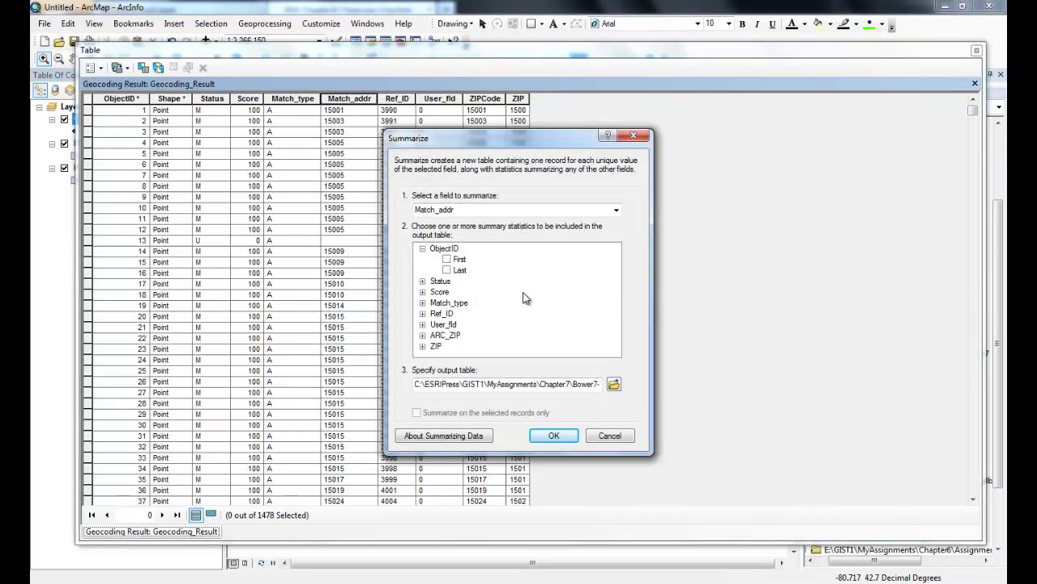
click(889, 424)
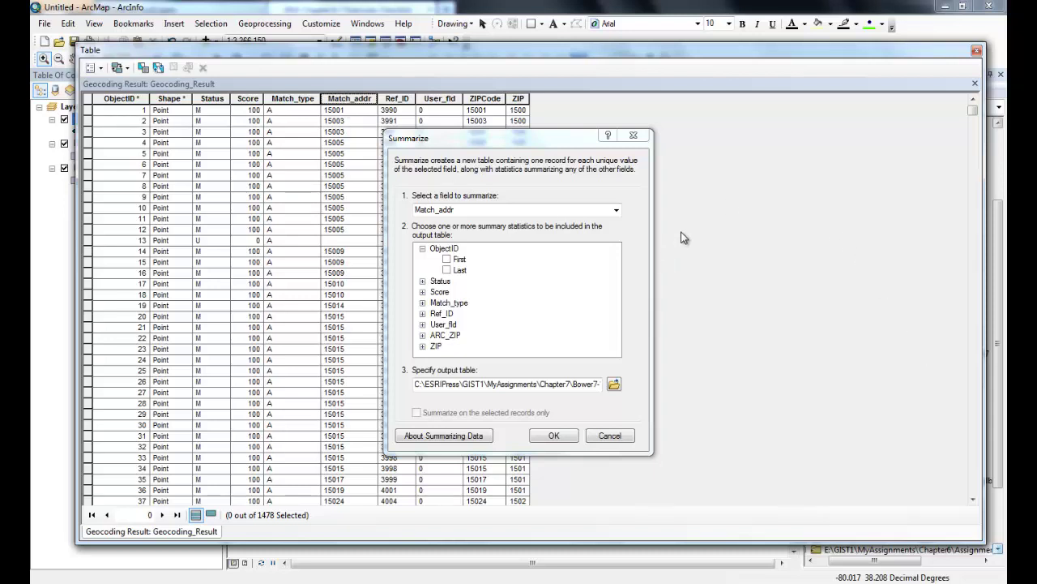
click(614, 384)
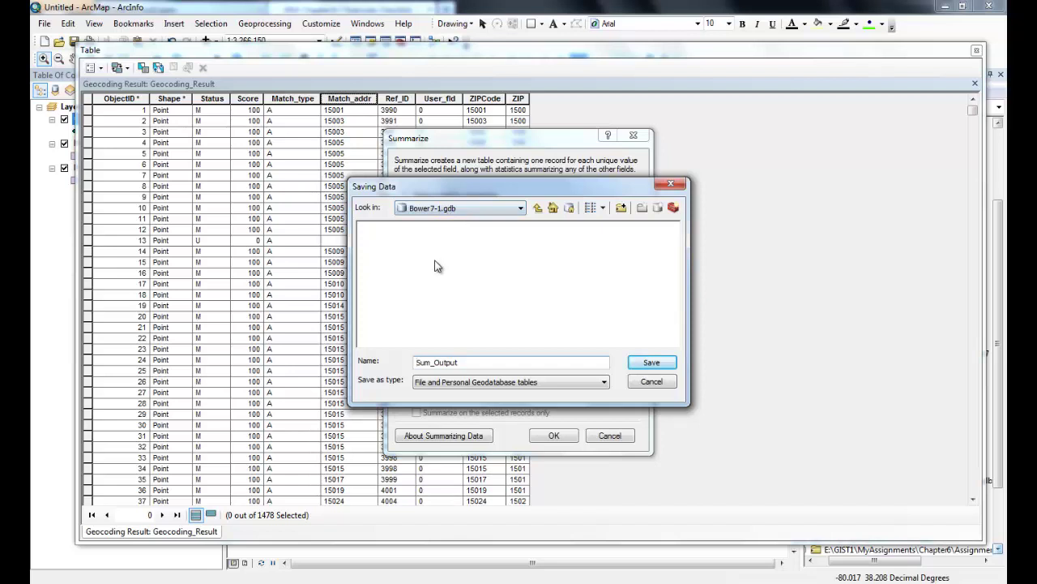
click(652, 362)
click(556, 435)
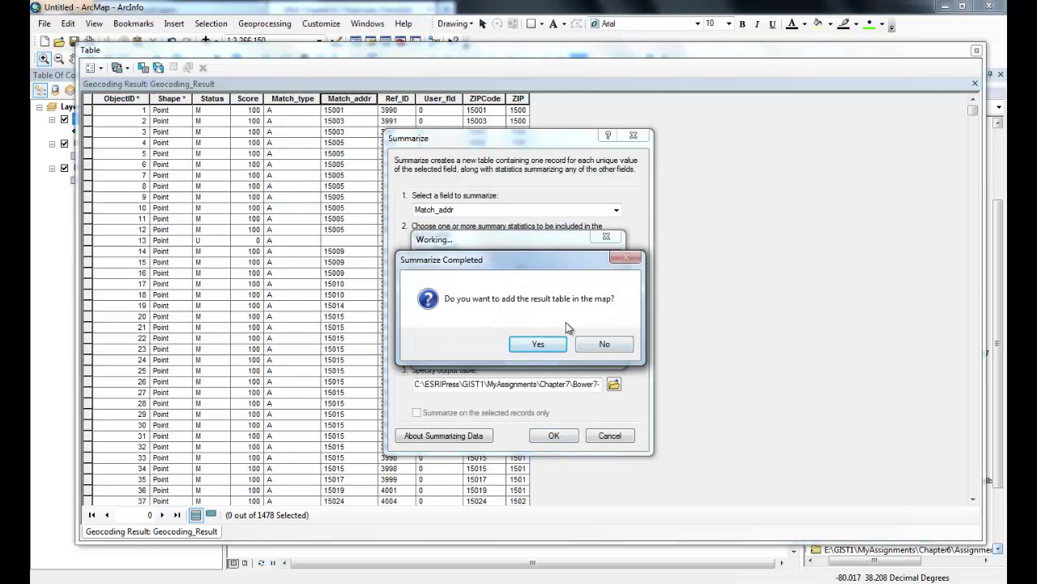
click(549, 347)
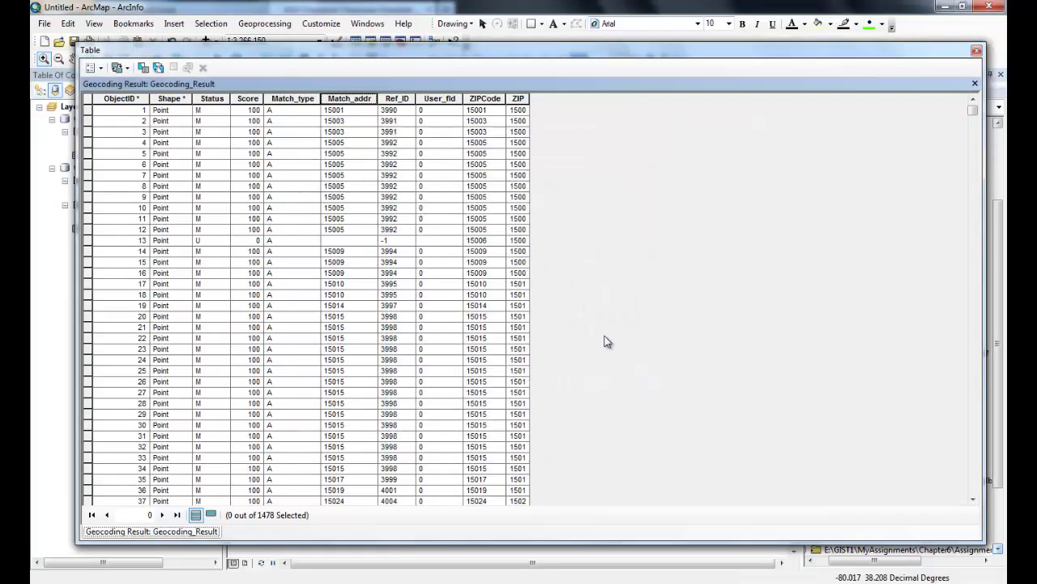
click(978, 51)
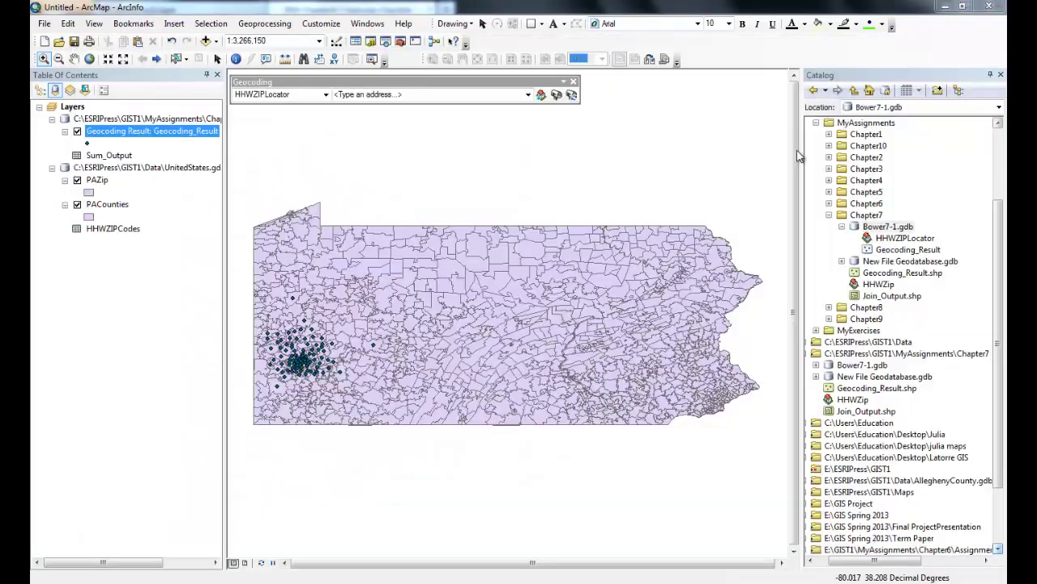
List the layers by source, open the Sum_Output table, examine the record counts per ZIP code and close the table
click(113, 156)
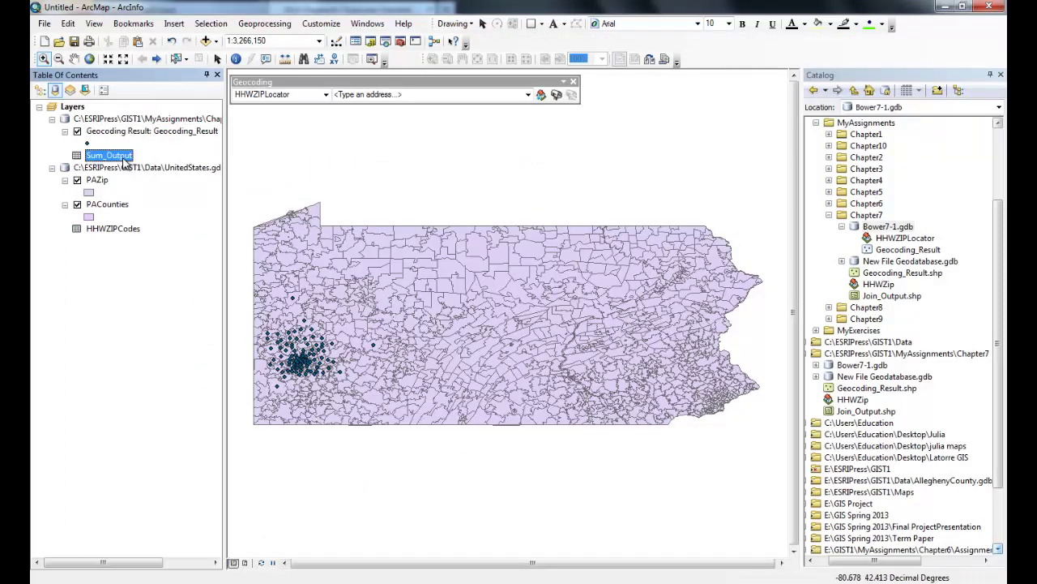
click(40, 91)
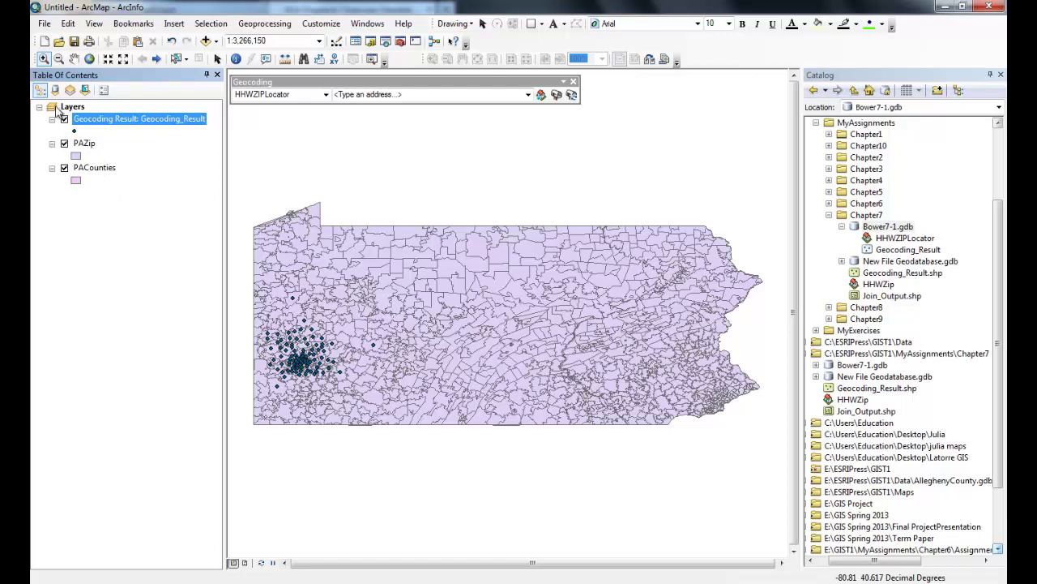
click(54, 90)
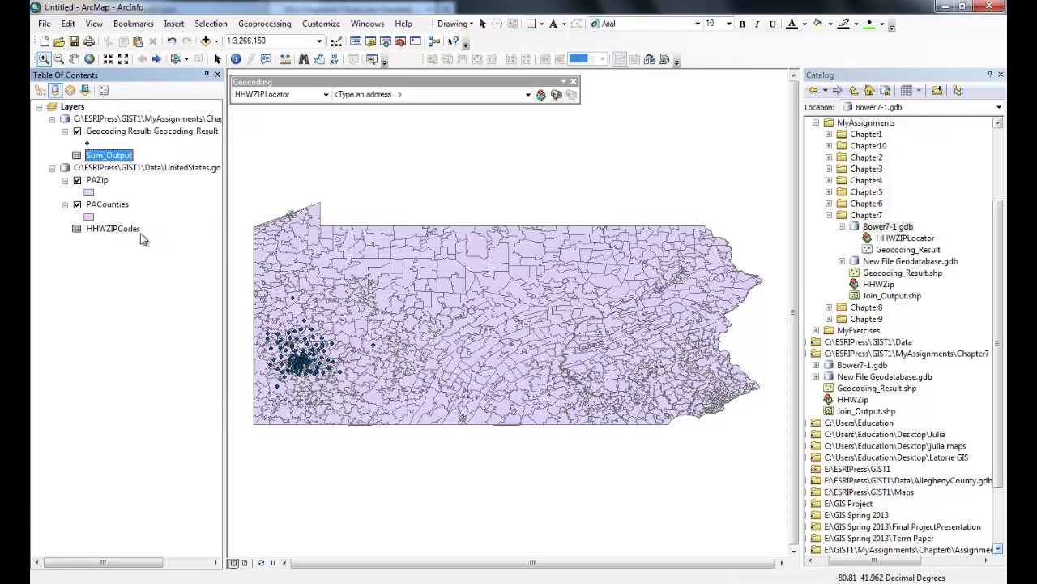
right_click(110, 157)
click(134, 167)
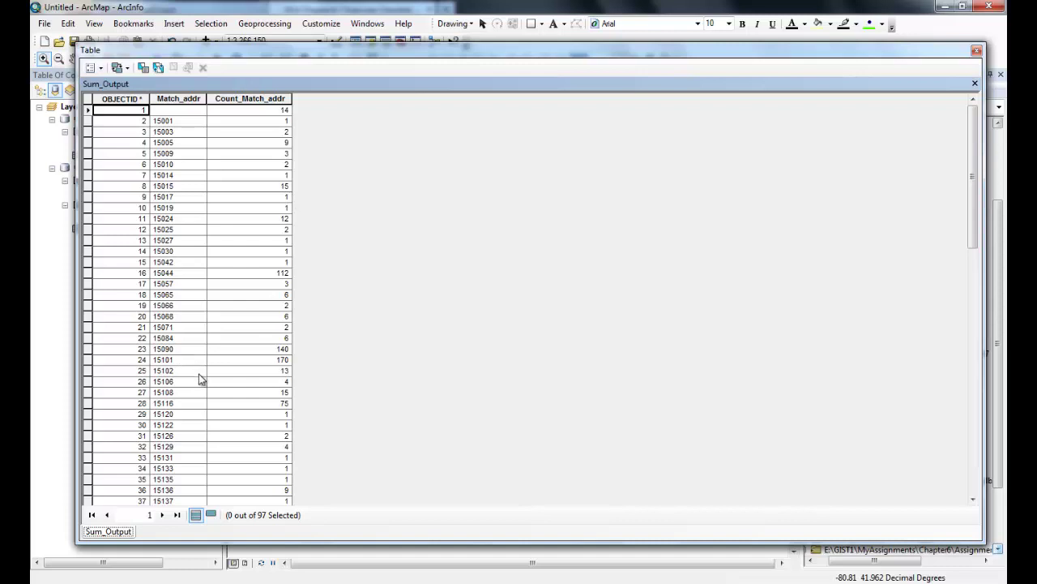
scroll(200, 381, down, 17)
scroll(200, 381, down, 4)
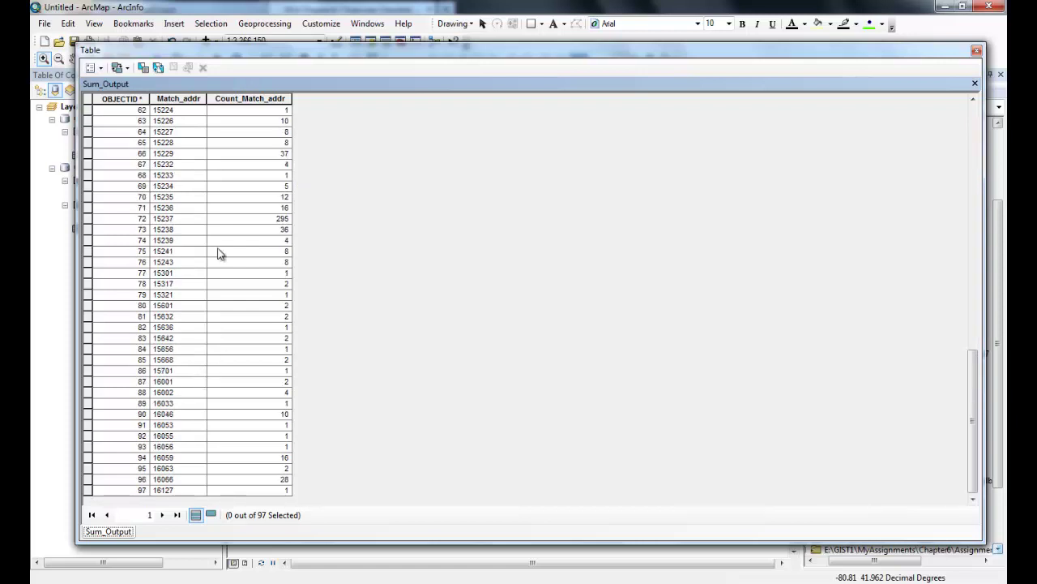
scroll(253, 224, up, 20)
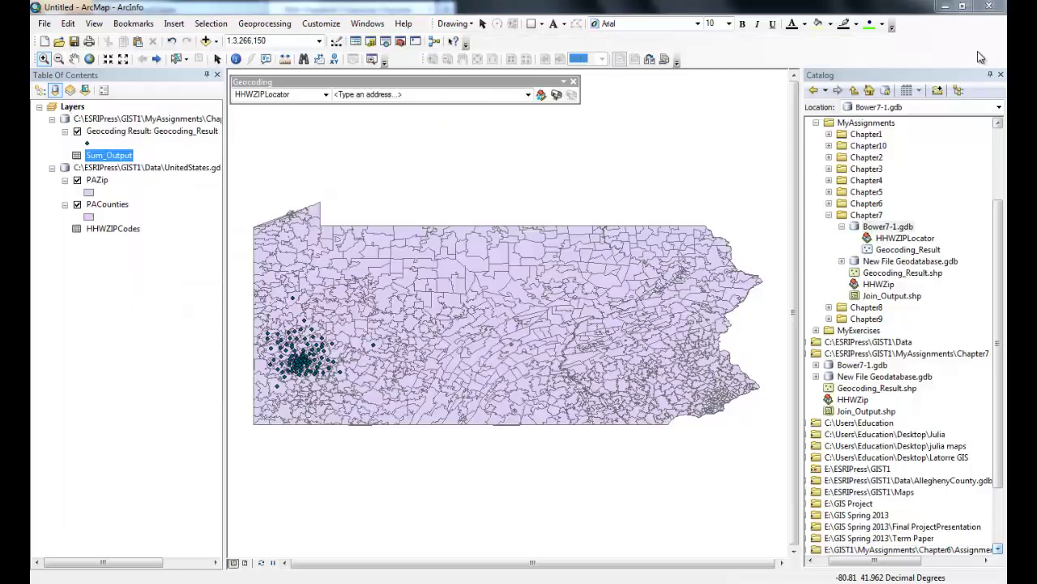
click(977, 50)
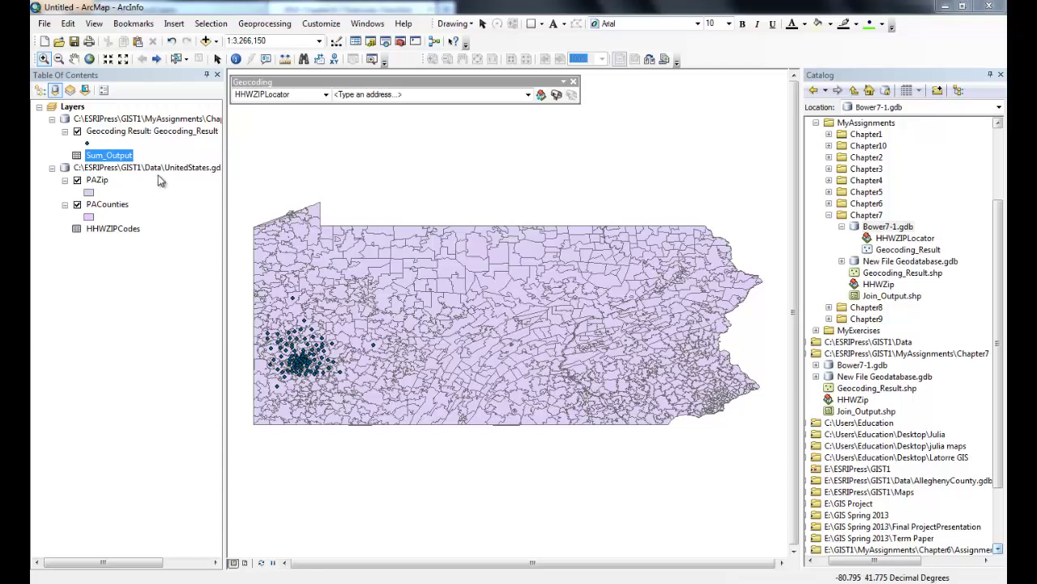
right_click(102, 186)
click(39, 90)
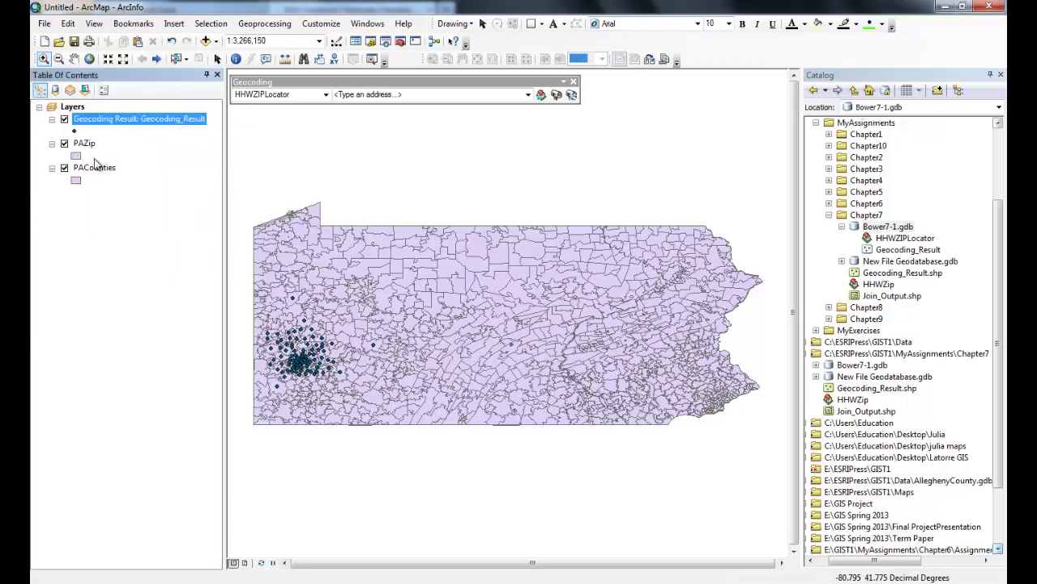
right_click(84, 143)
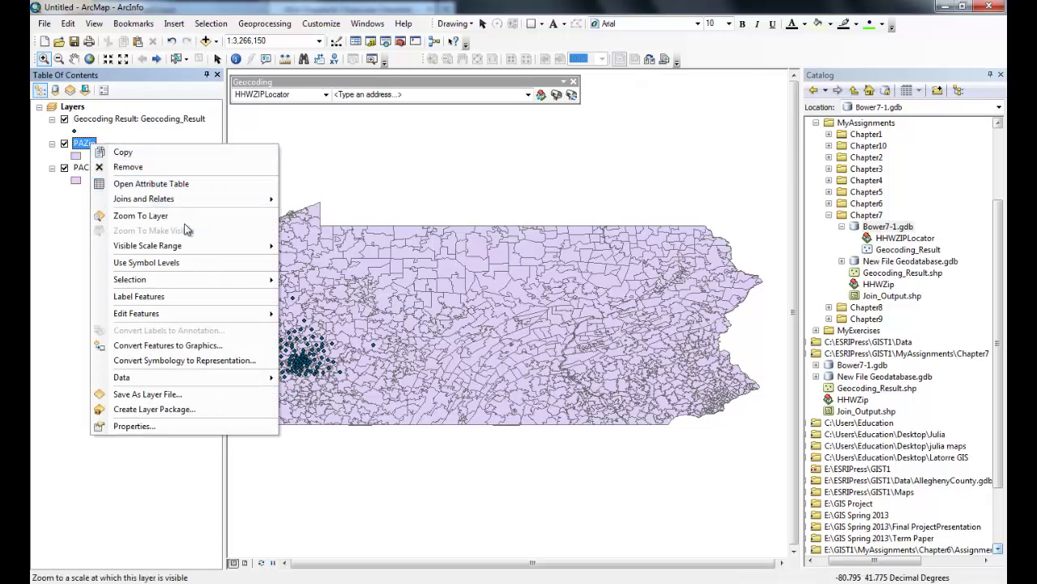
mouse_move(215, 200)
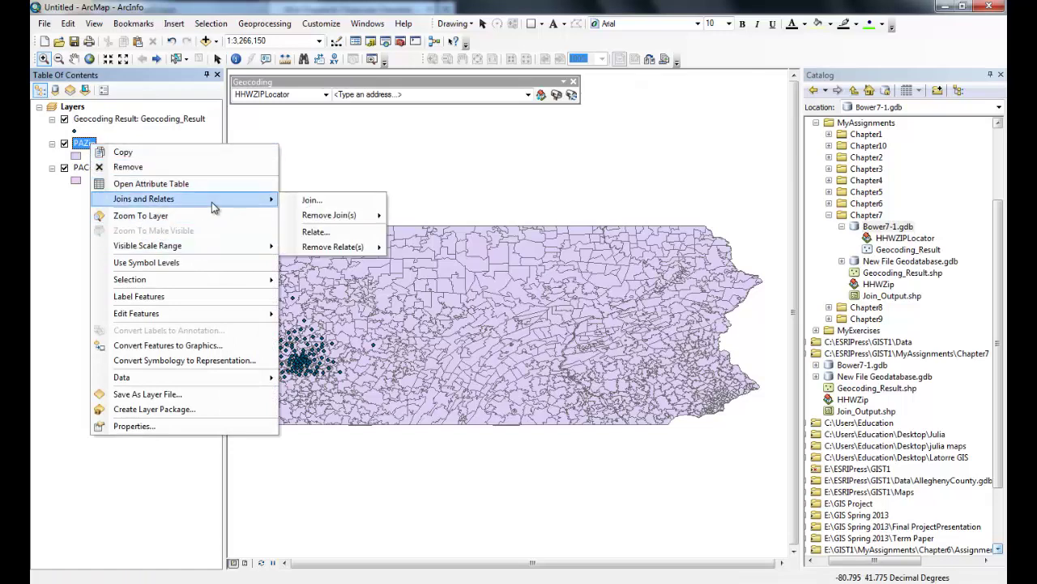
click(373, 201)
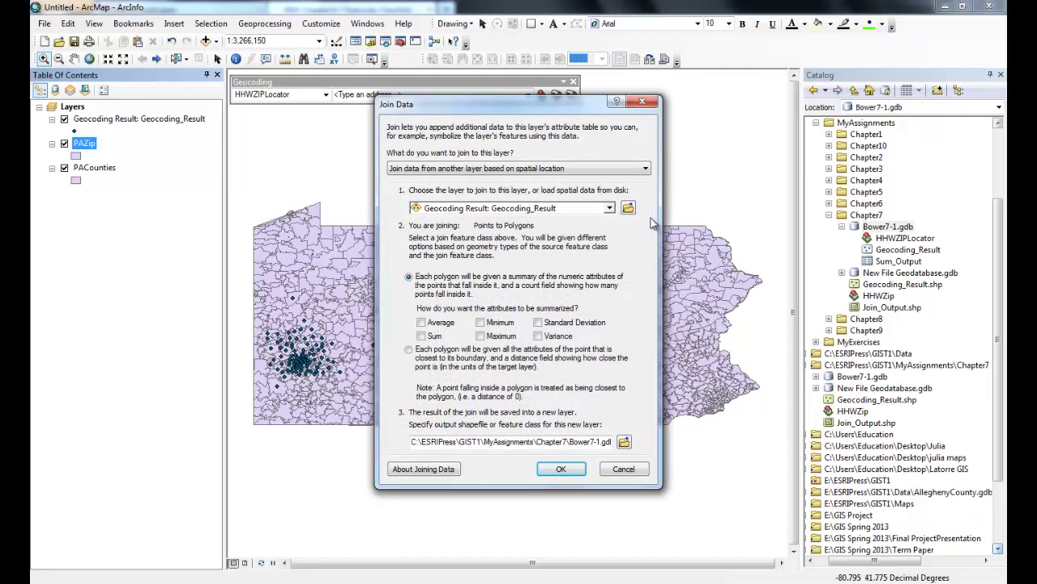
click(473, 171)
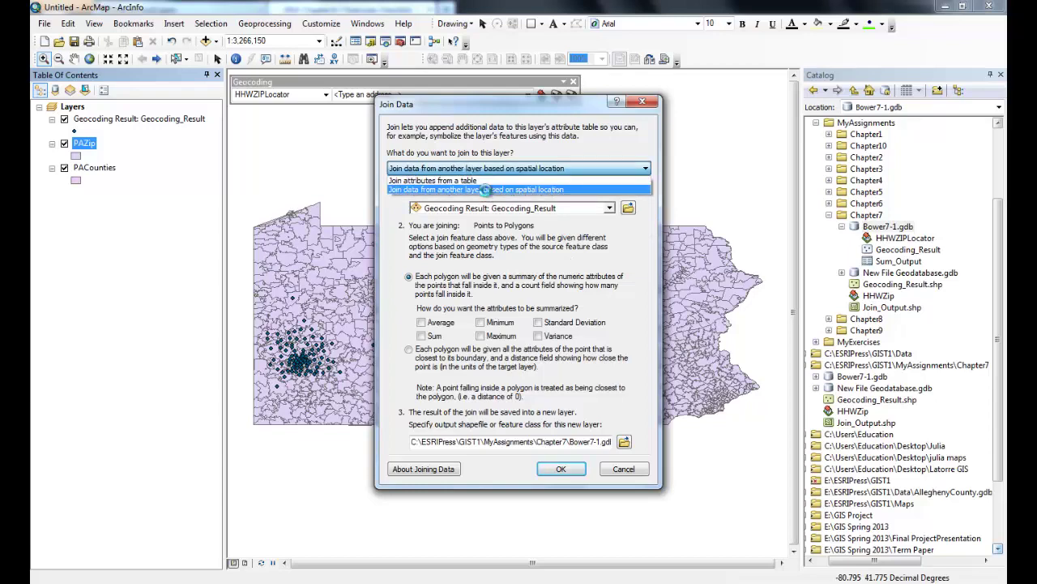
click(487, 190)
click(609, 208)
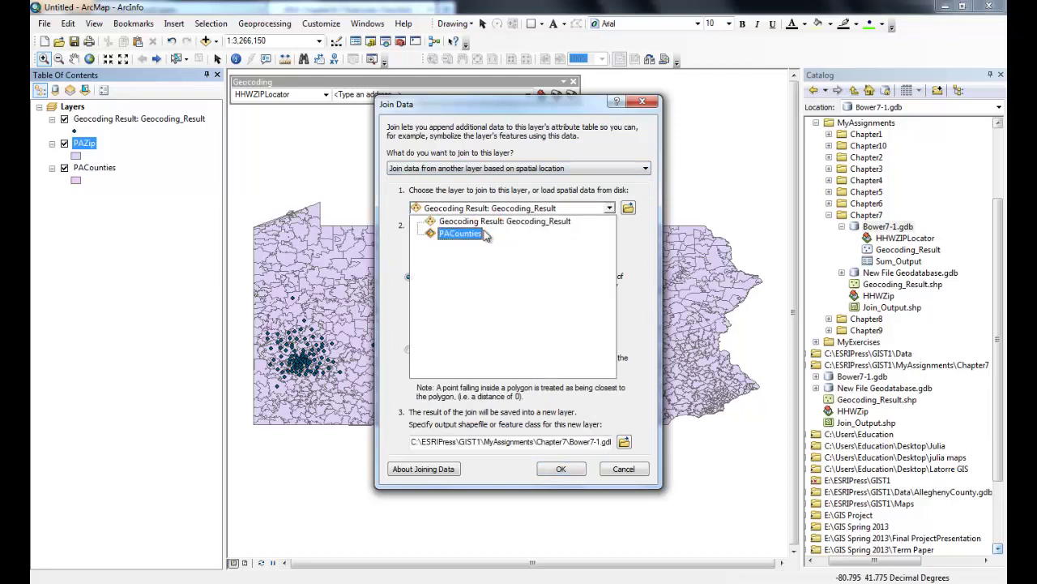
click(611, 194)
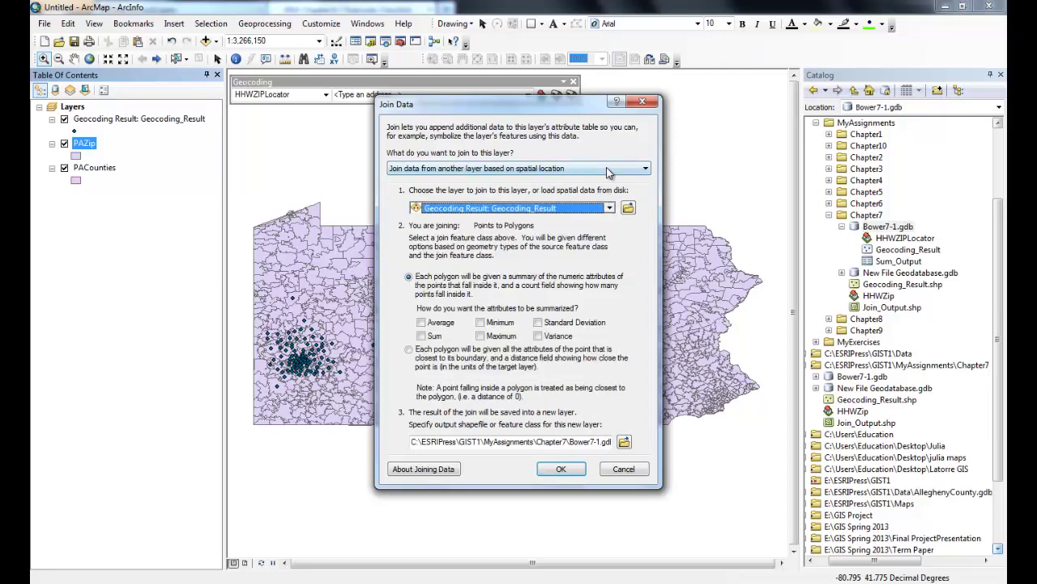
click(614, 172)
click(441, 180)
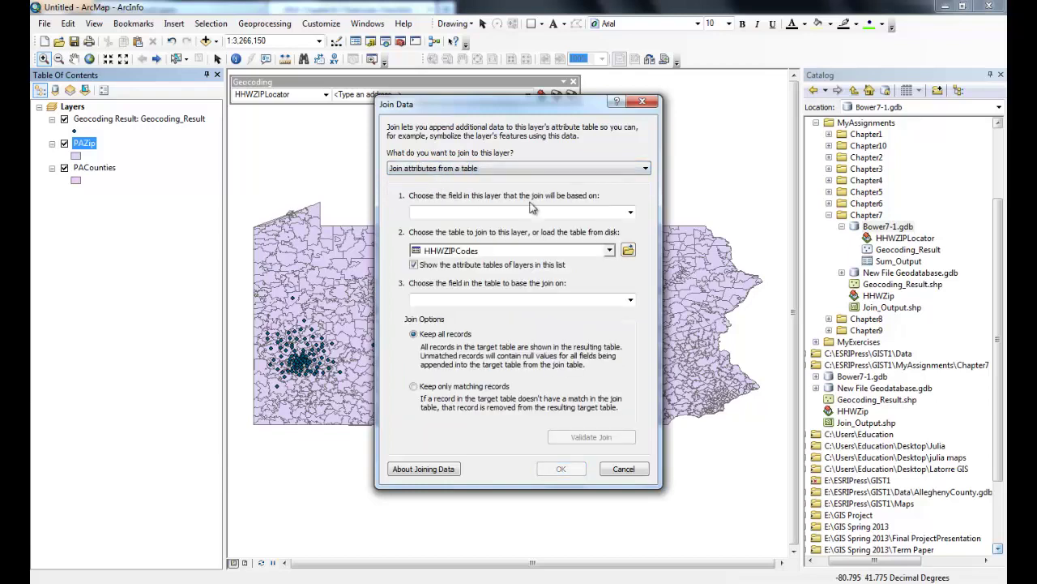
click(631, 214)
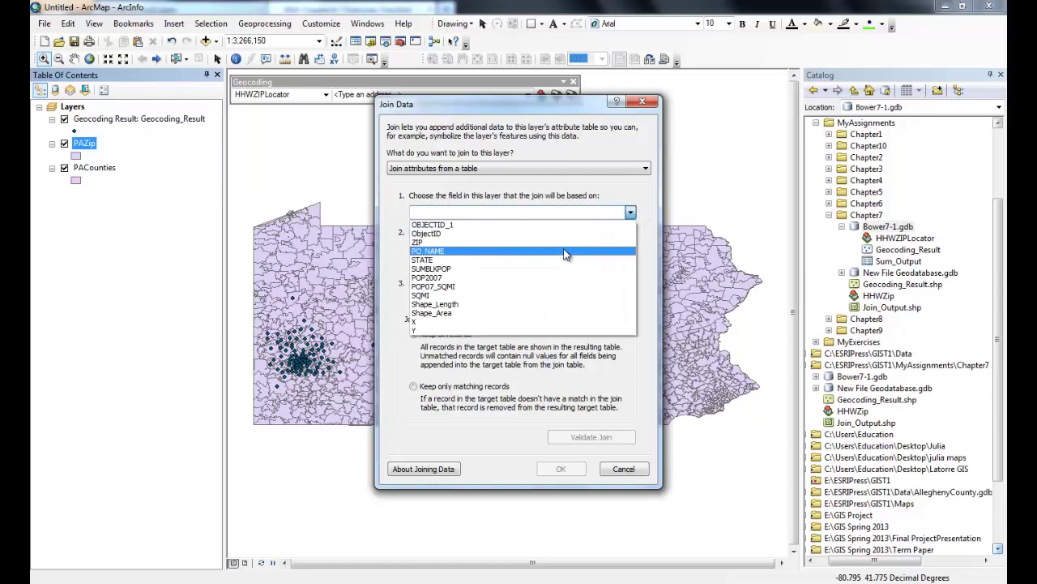
click(594, 225)
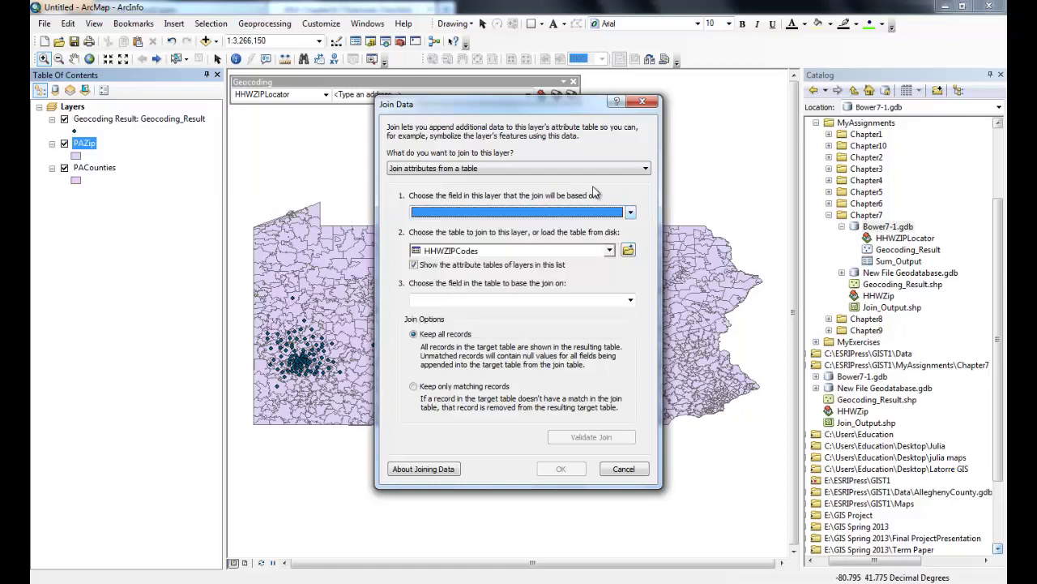
click(609, 251)
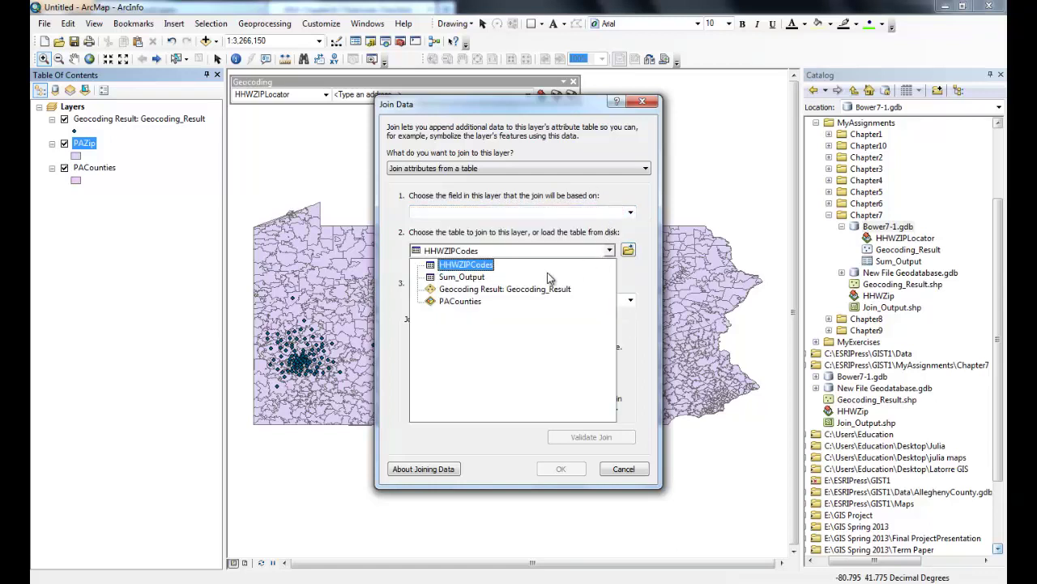
click(476, 279)
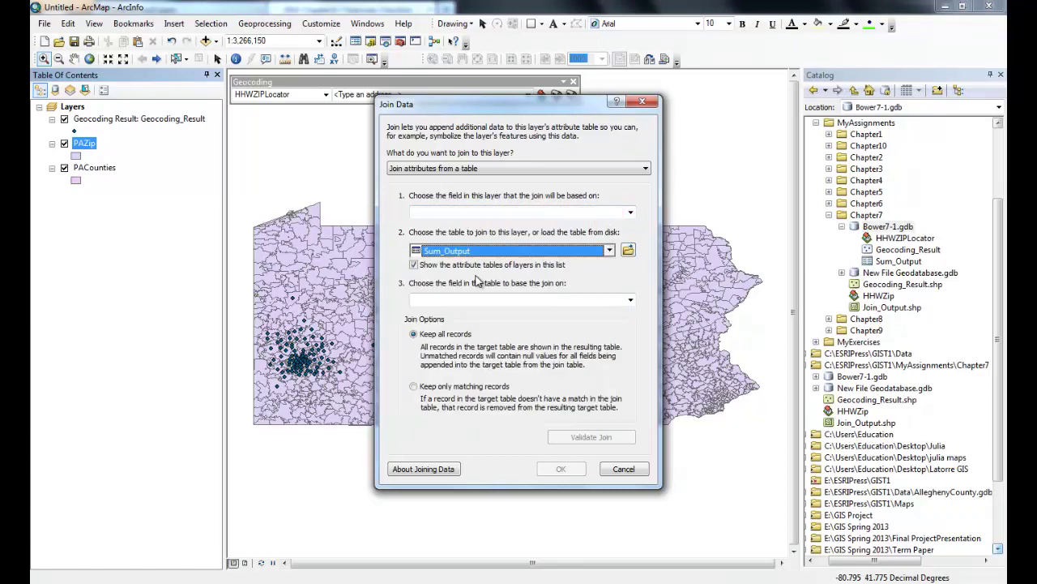
click(631, 214)
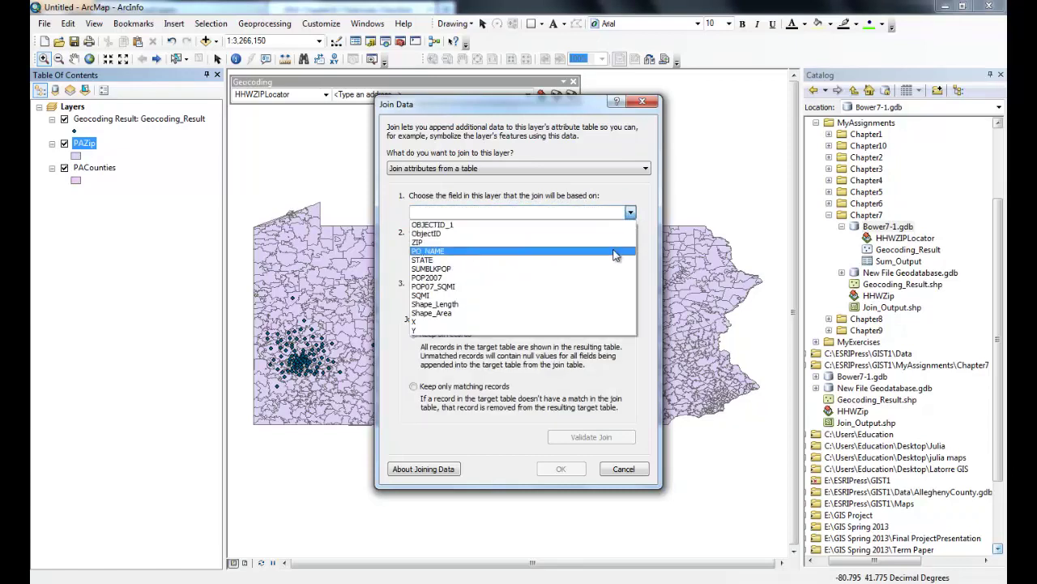
click(644, 207)
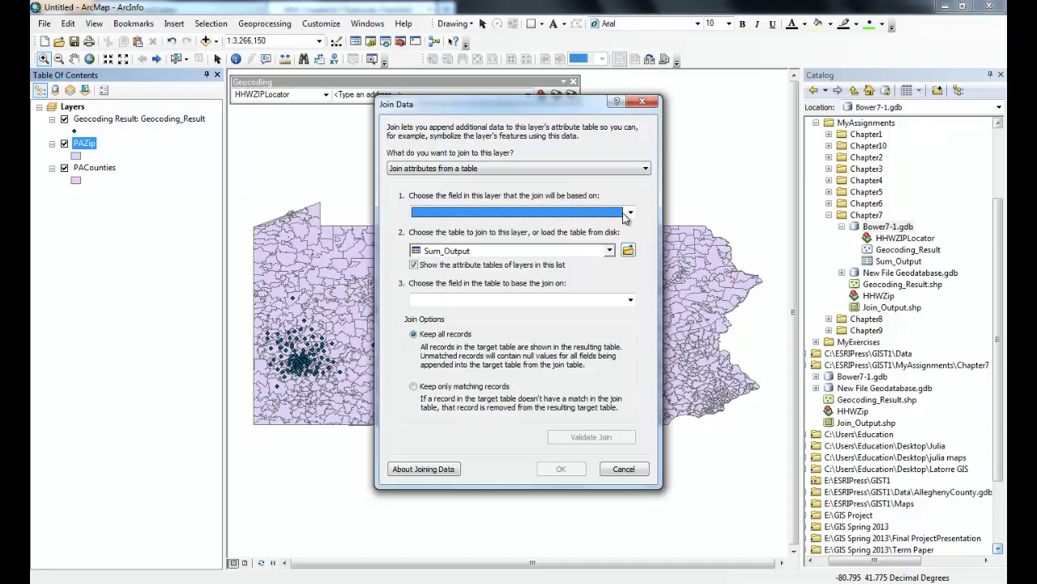
click(630, 213)
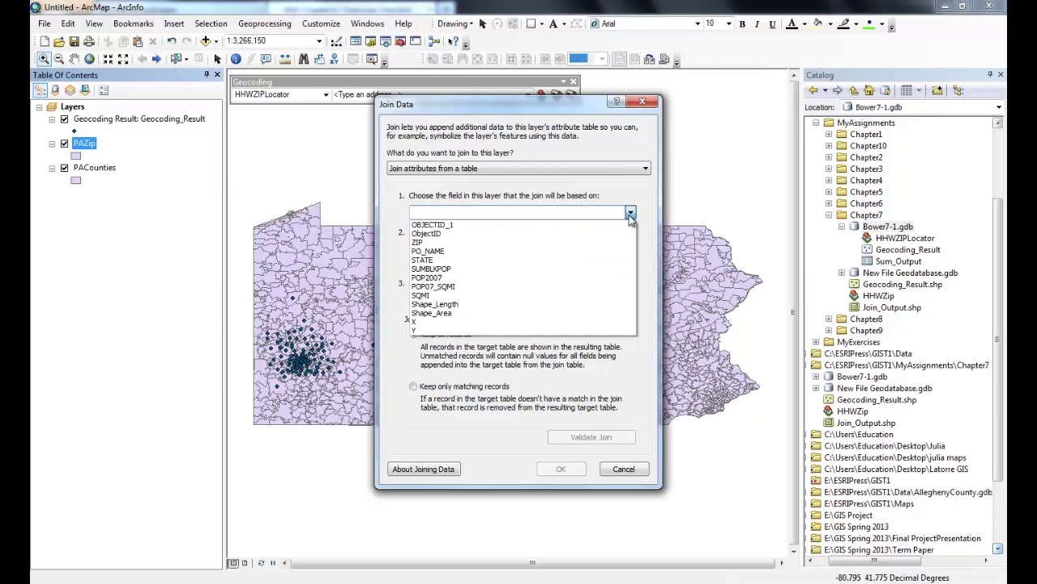
click(630, 213)
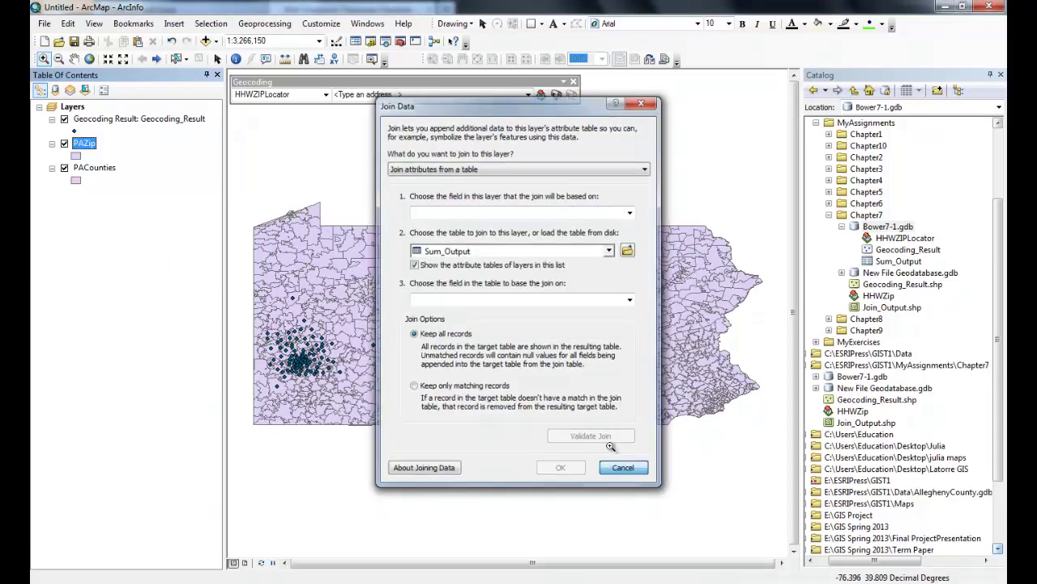
click(623, 468)
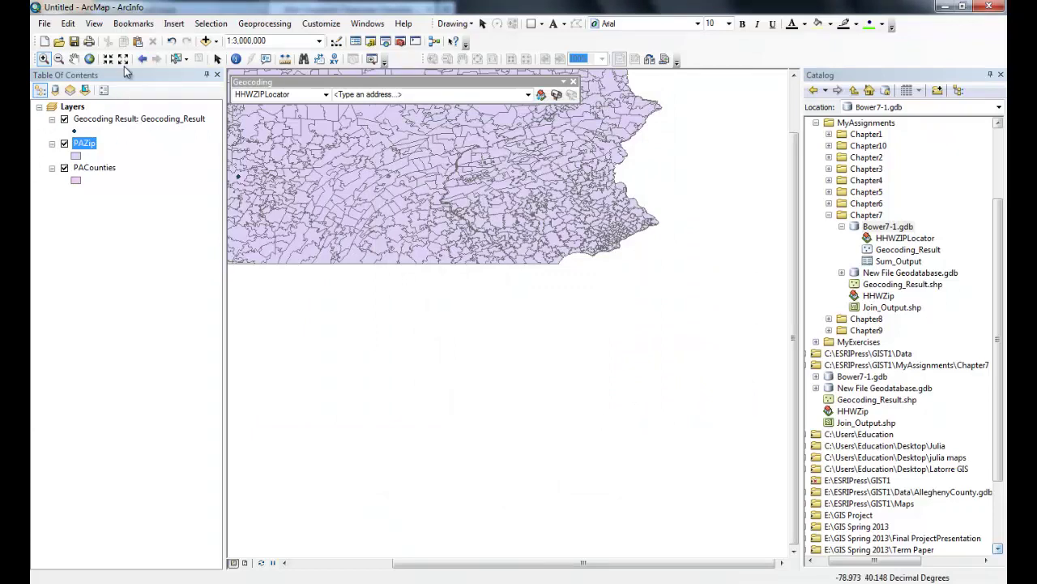
click(89, 58)
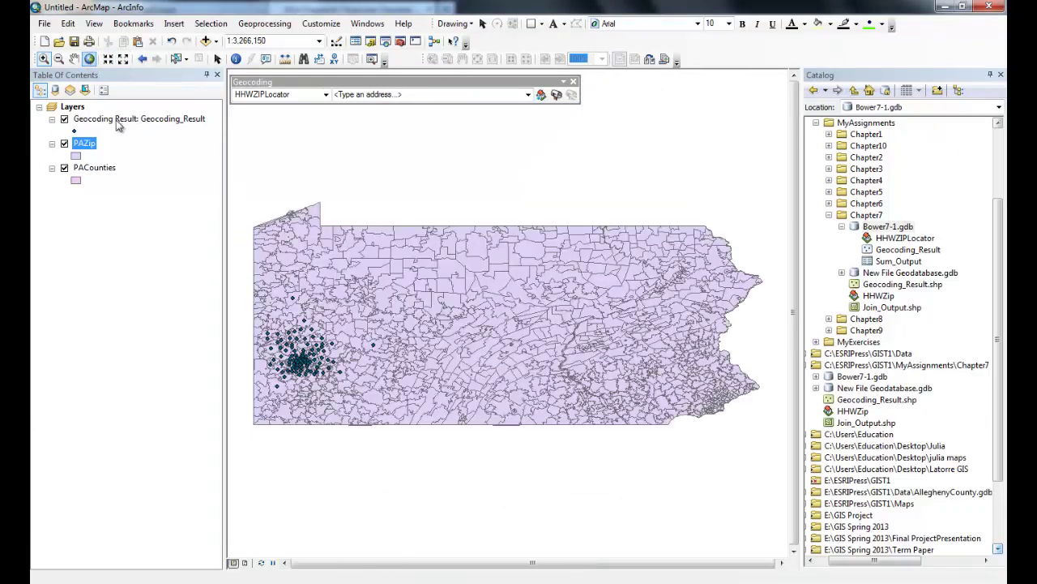
Examine the fields of the Sum_Output table and the PAZip attribute table to compare their ZIP code fields
click(57, 91)
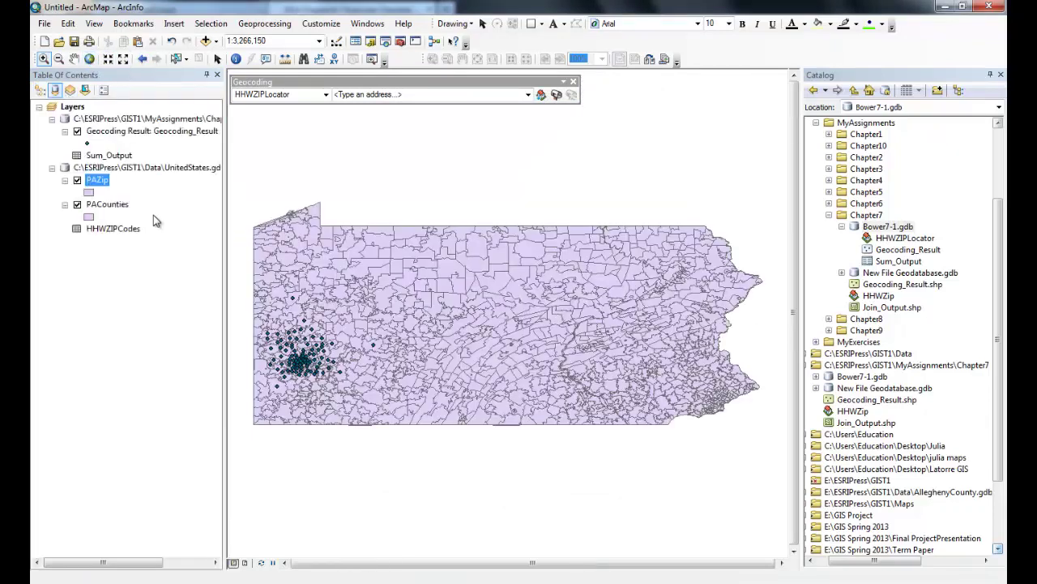
right_click(116, 154)
click(151, 163)
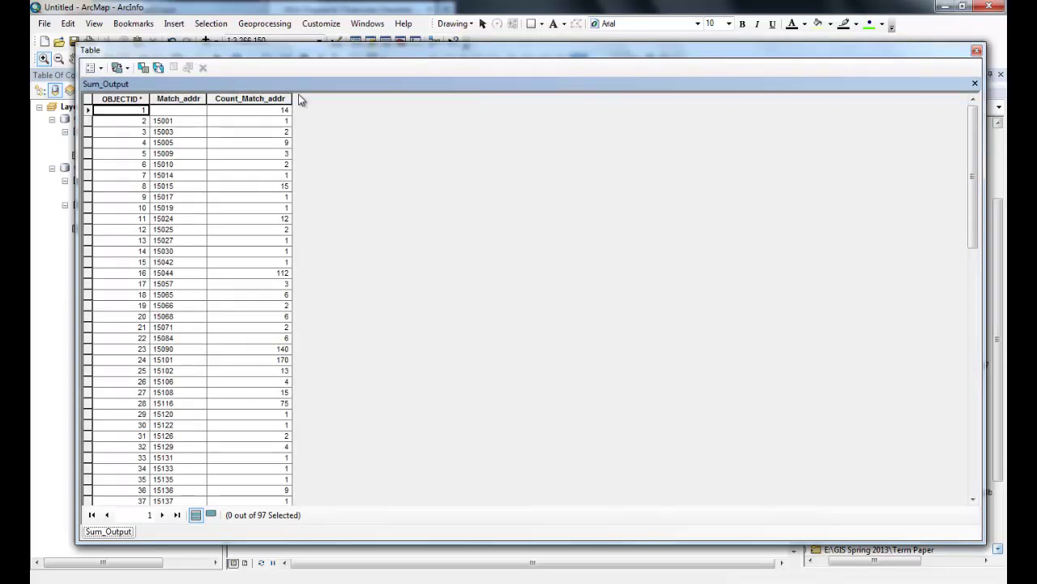
click(977, 50)
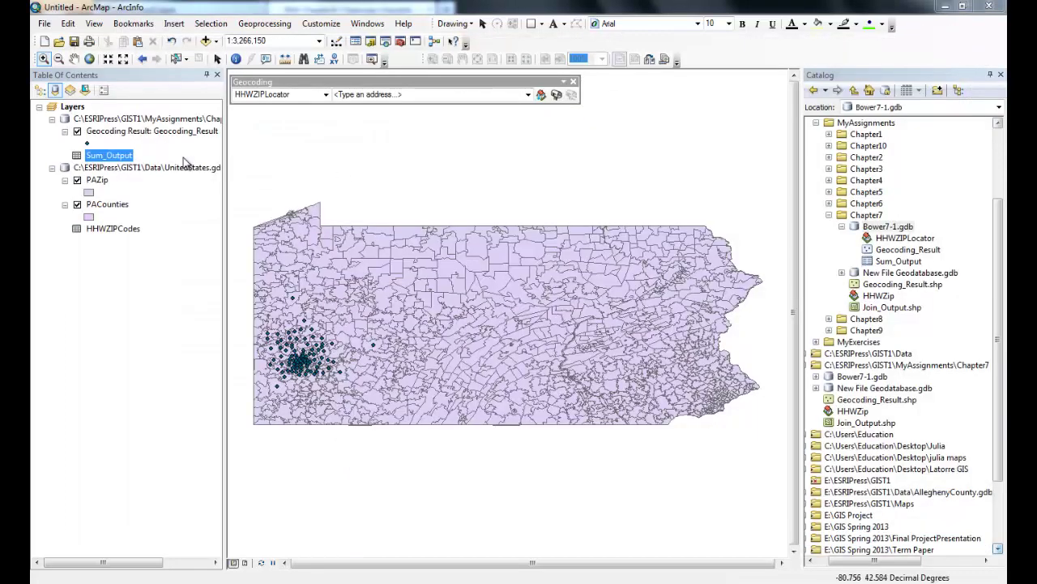
click(41, 90)
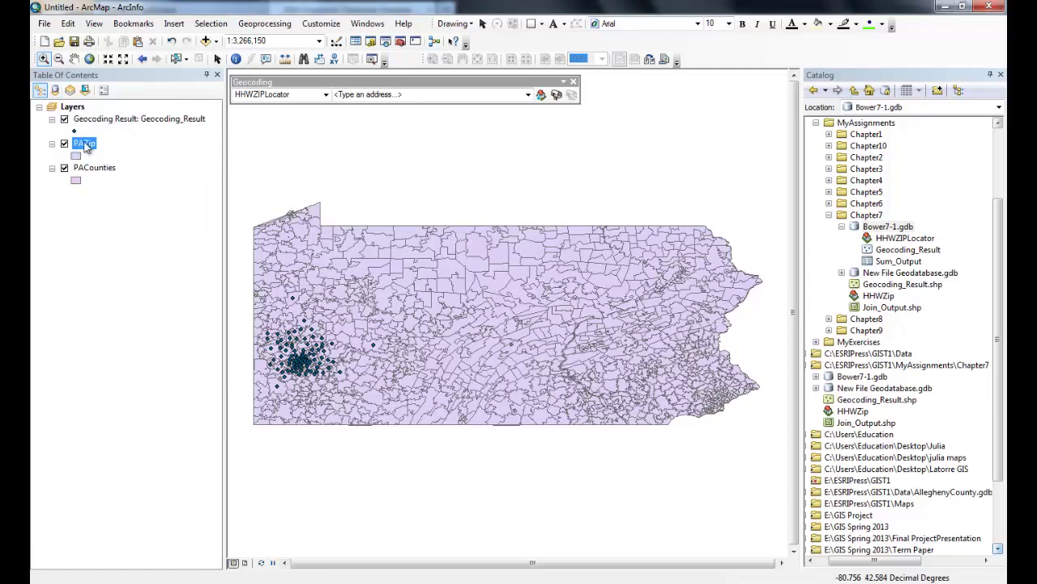
right_click(85, 143)
click(143, 185)
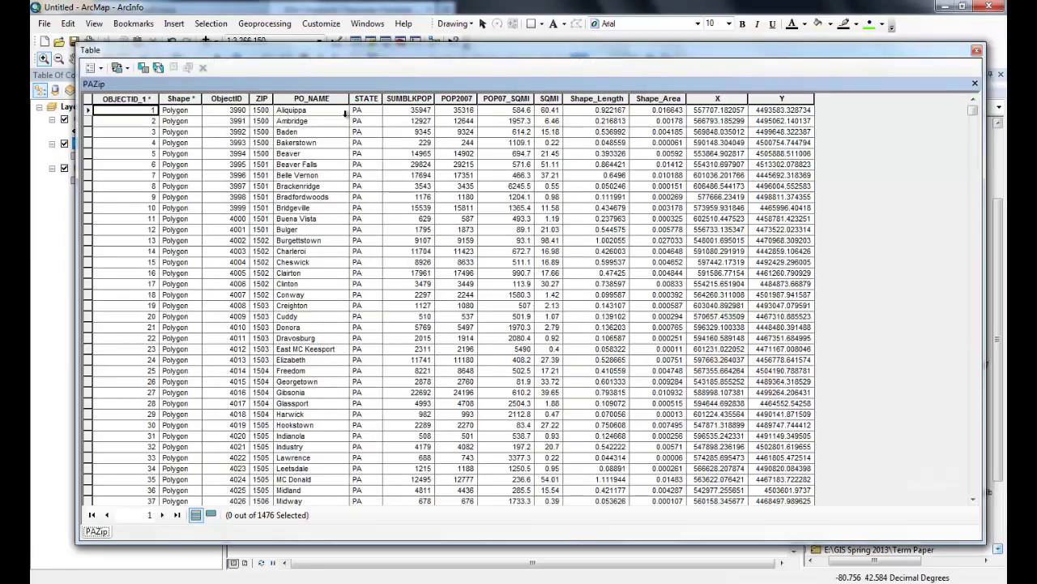
click(977, 53)
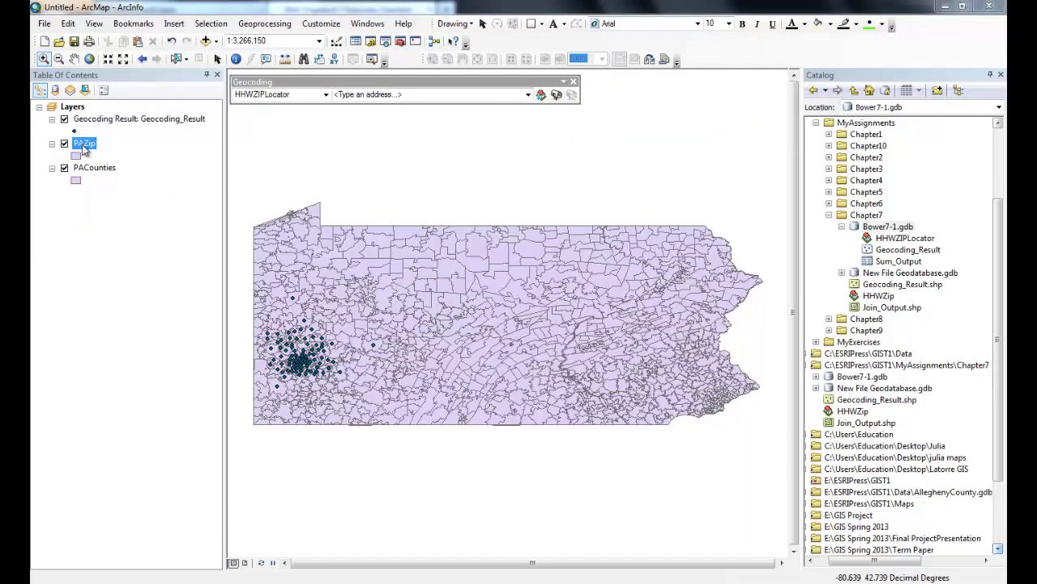
Try to join attributes from the Sum_Output table in Bower7-1.gdb to the PAZip layer
right_click(85, 143)
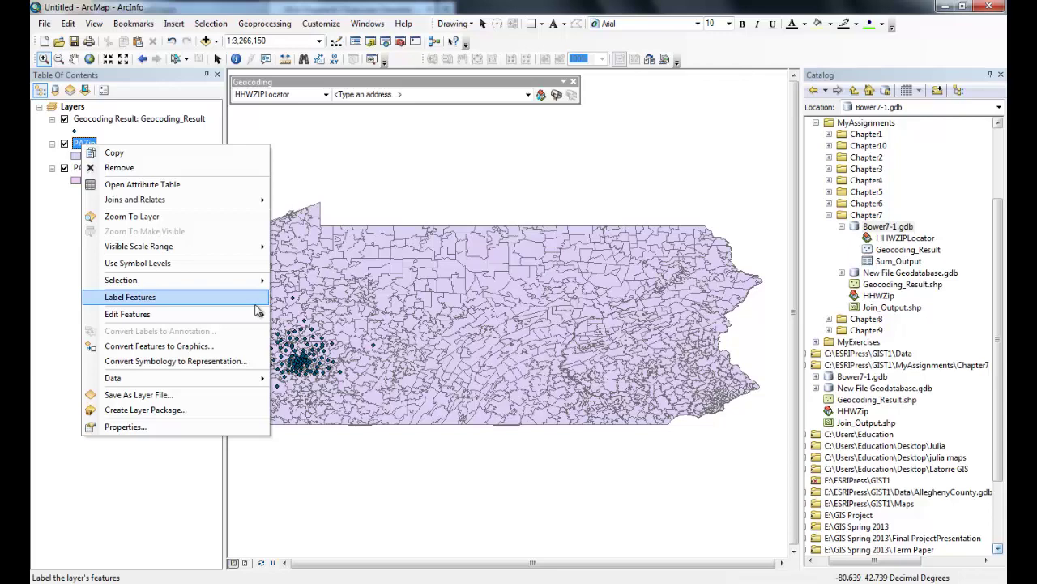
mouse_move(257, 200)
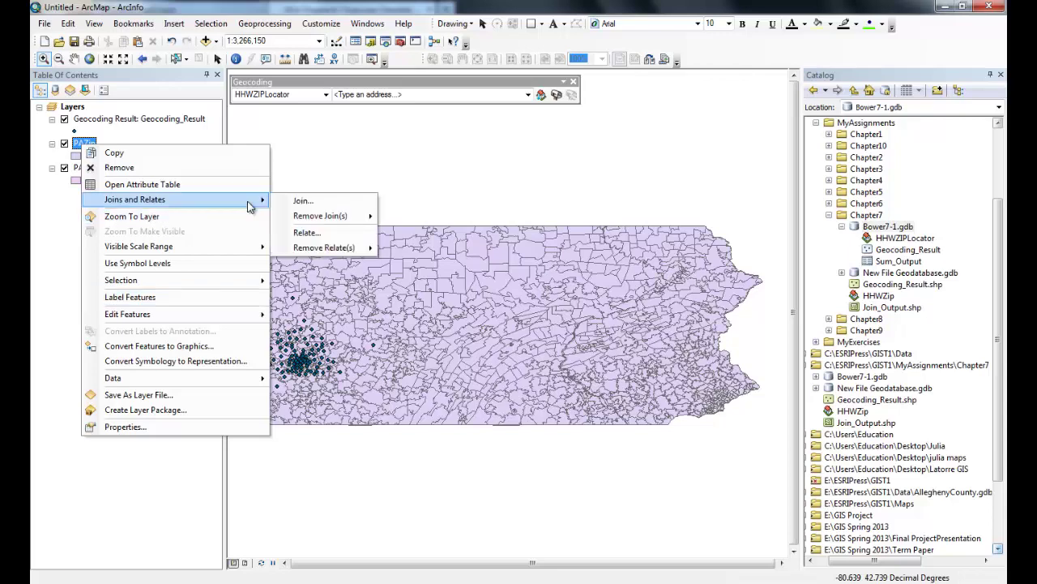
click(336, 207)
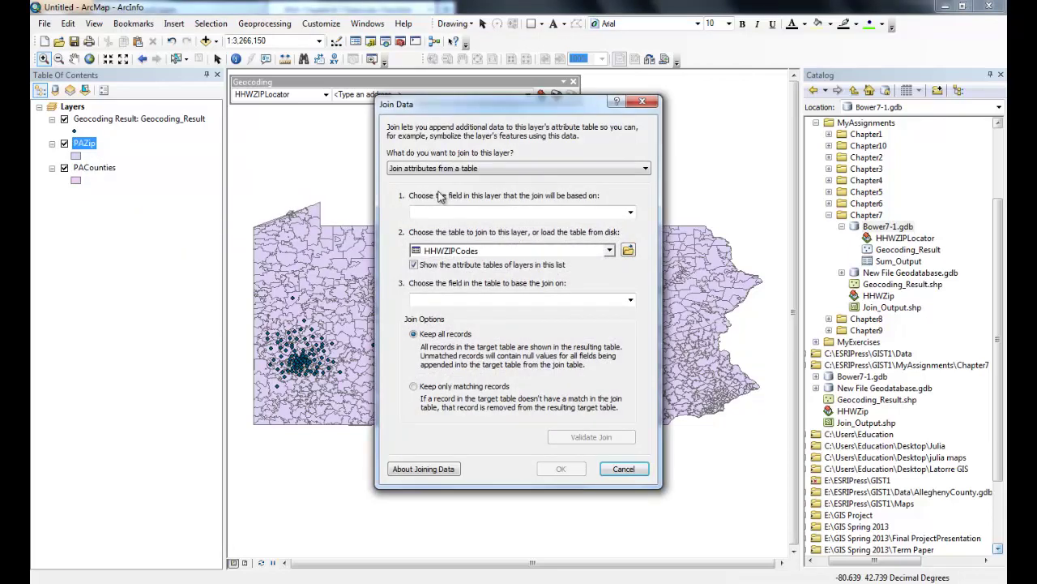
click(609, 251)
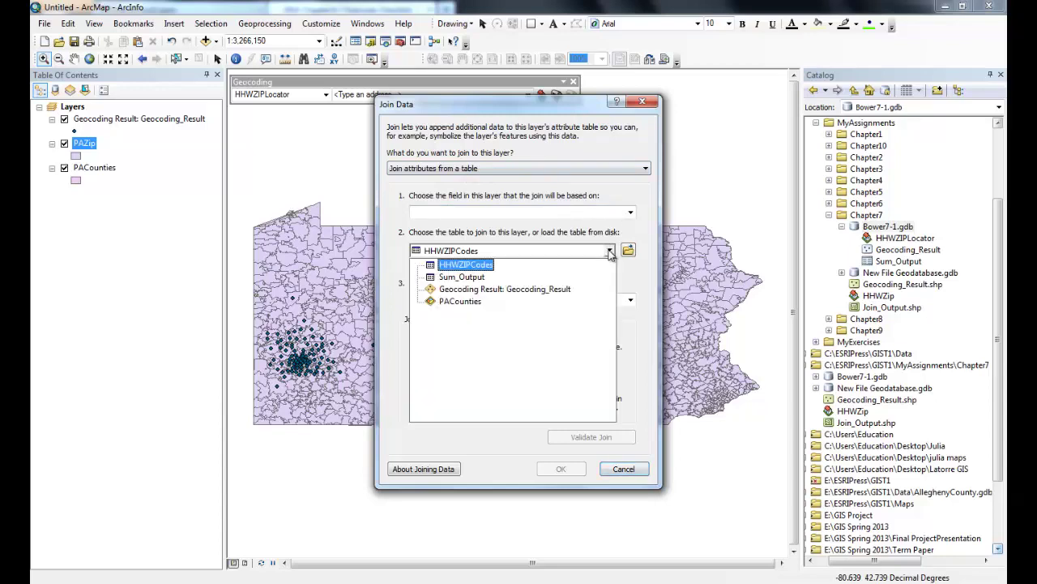
click(600, 278)
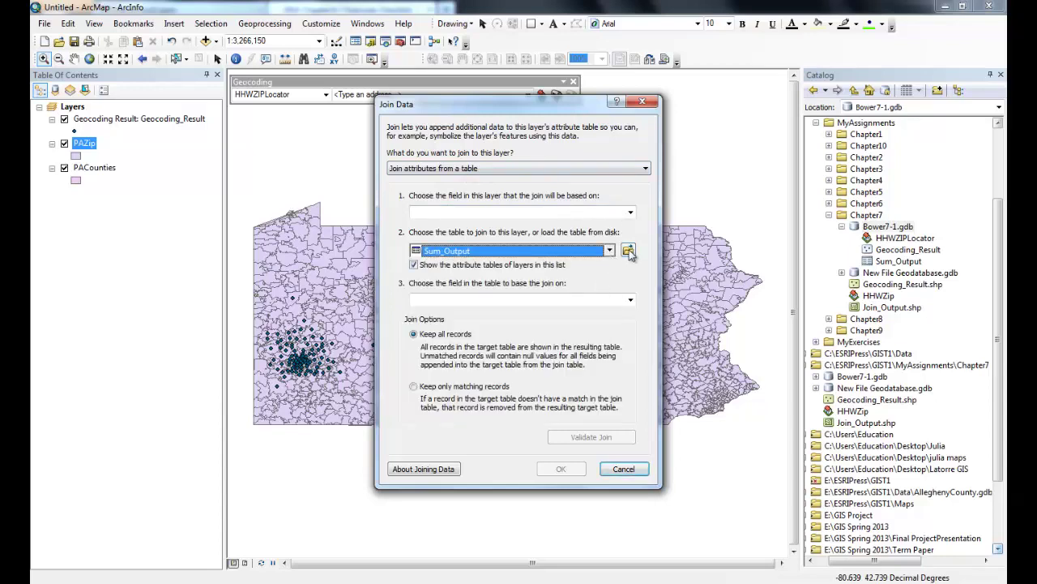
click(628, 251)
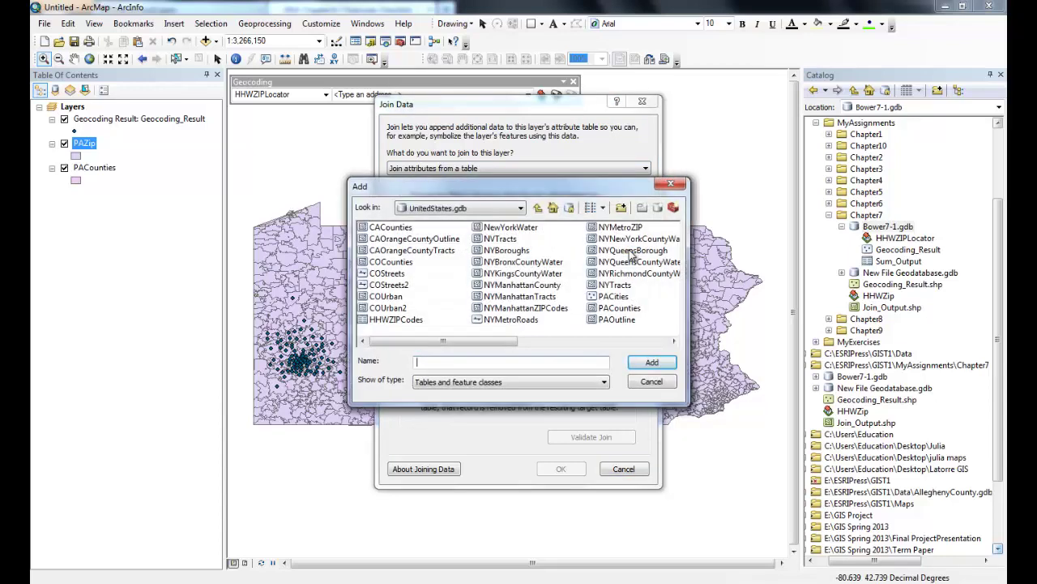
click(537, 207)
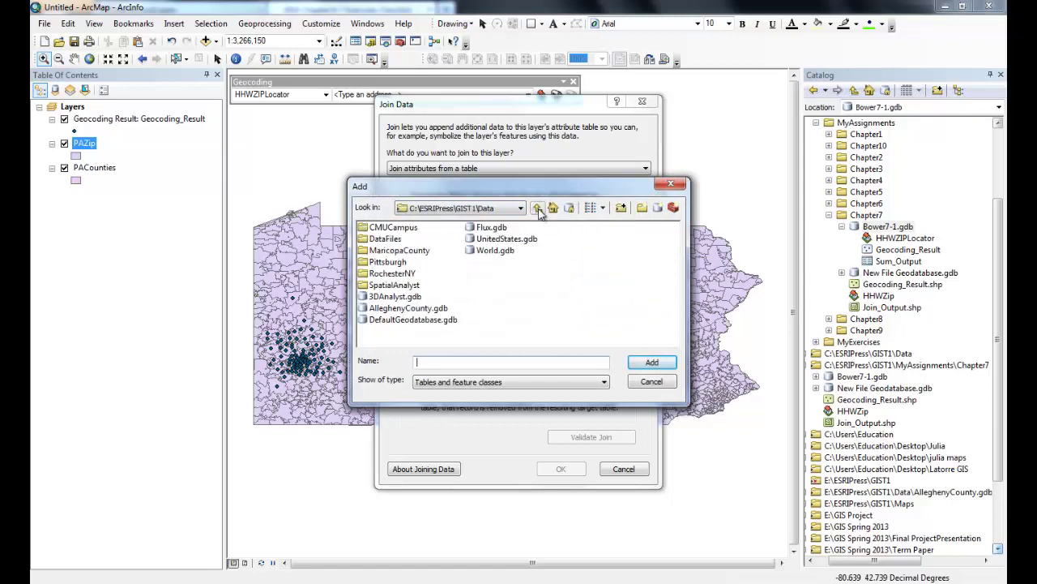
click(537, 208)
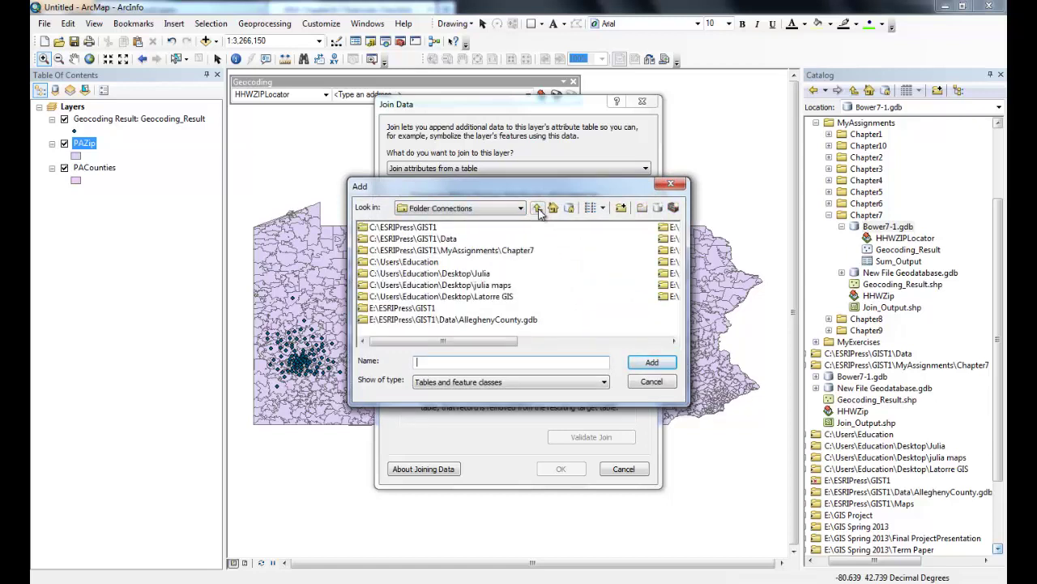
double_click(500, 250)
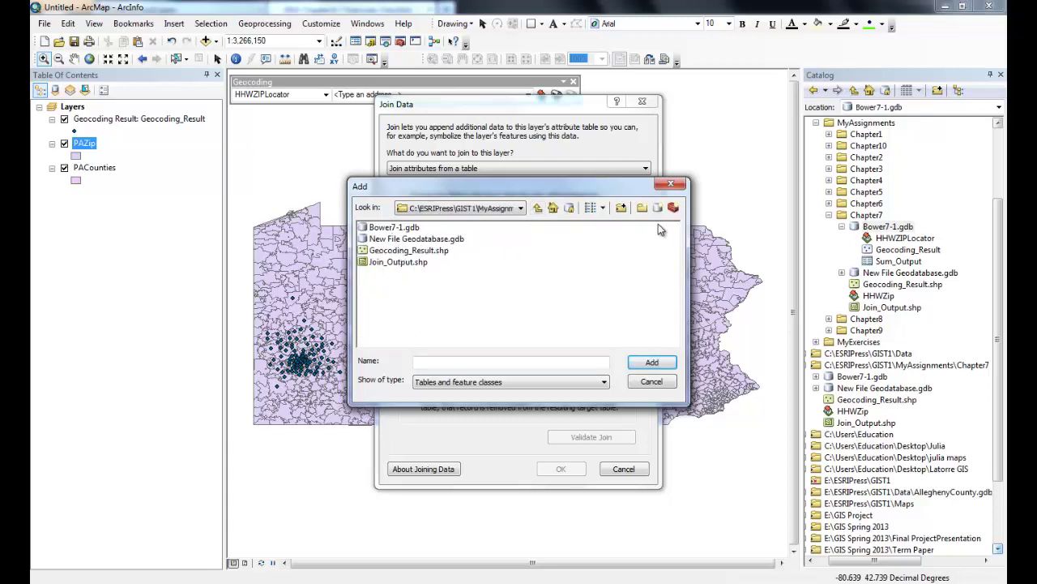
double_click(395, 227)
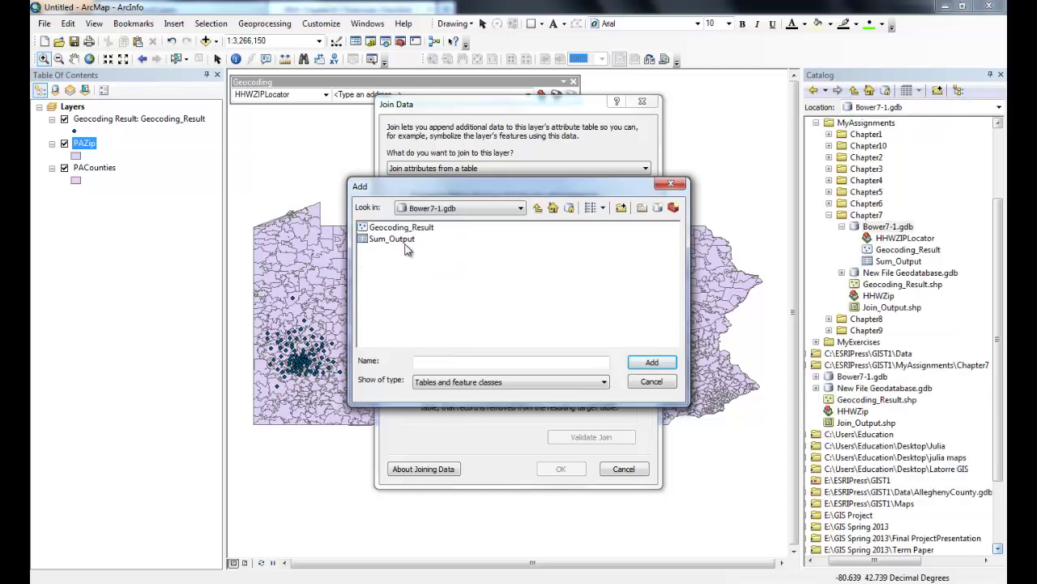
double_click(397, 240)
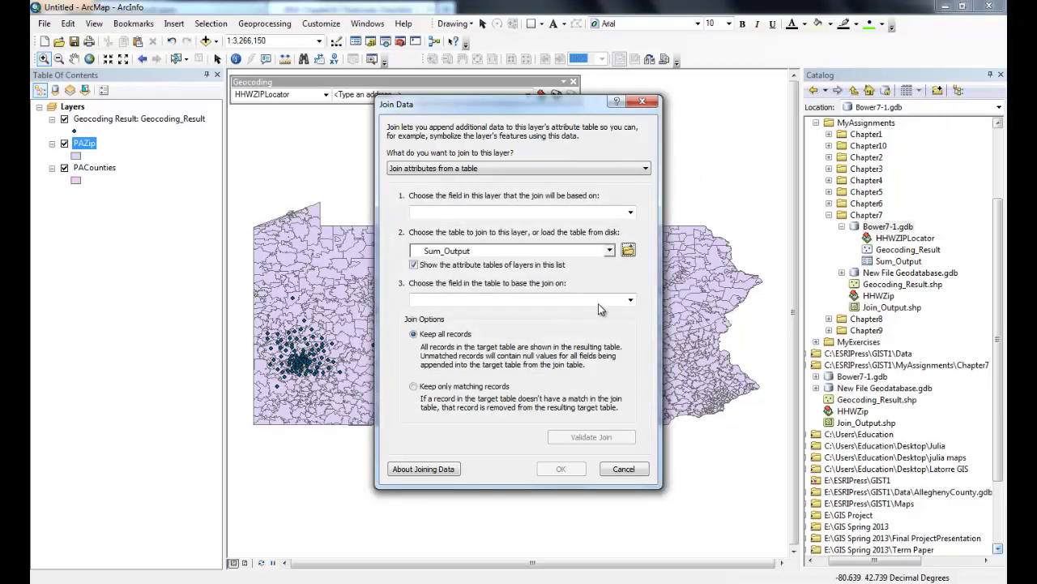
click(630, 213)
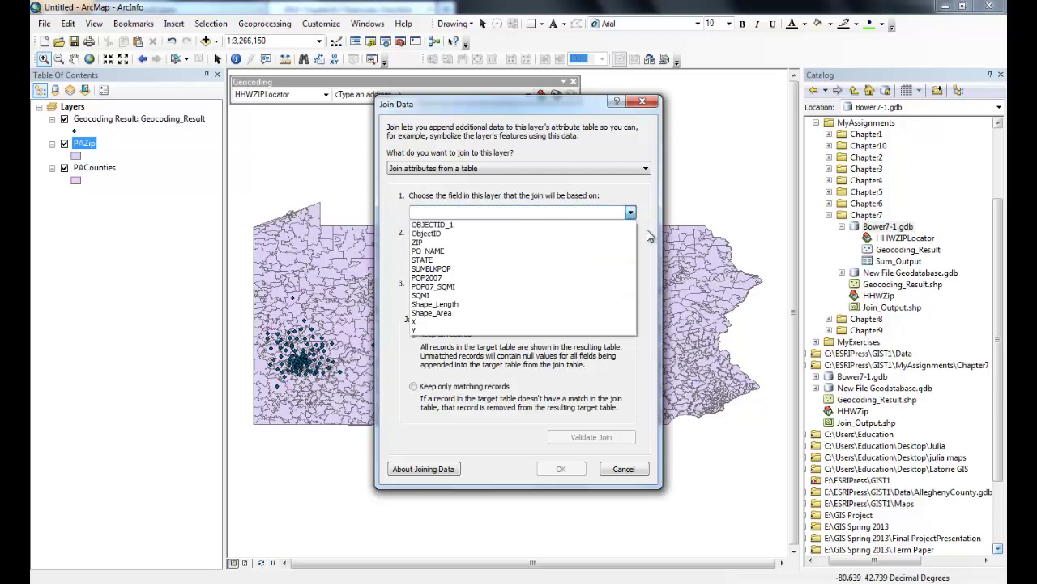
click(632, 219)
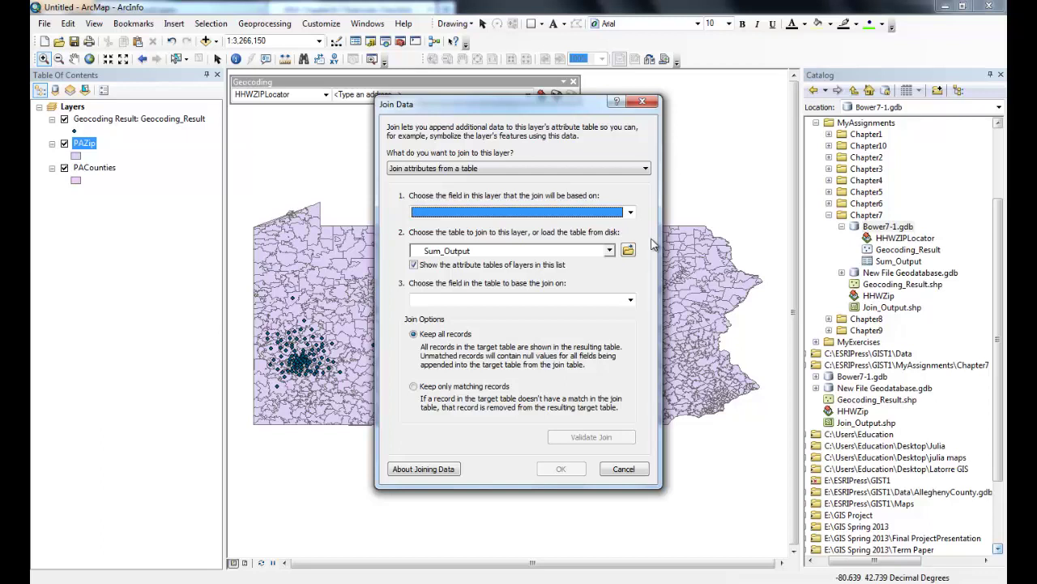
Base the PAZip join on spatial location with Geocoding_Result as the join layer, and close the join settings
click(620, 169)
click(600, 190)
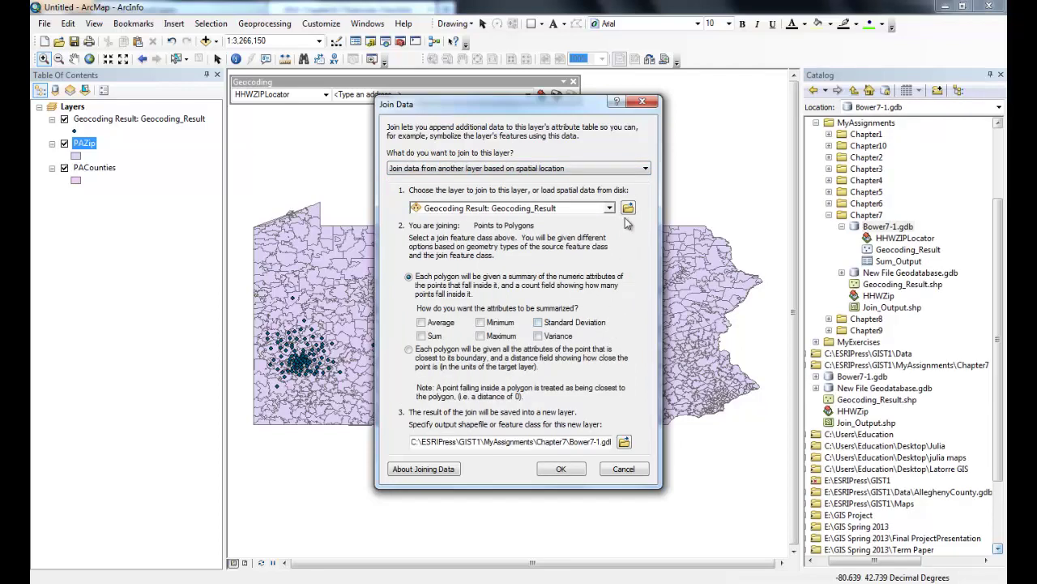
click(609, 208)
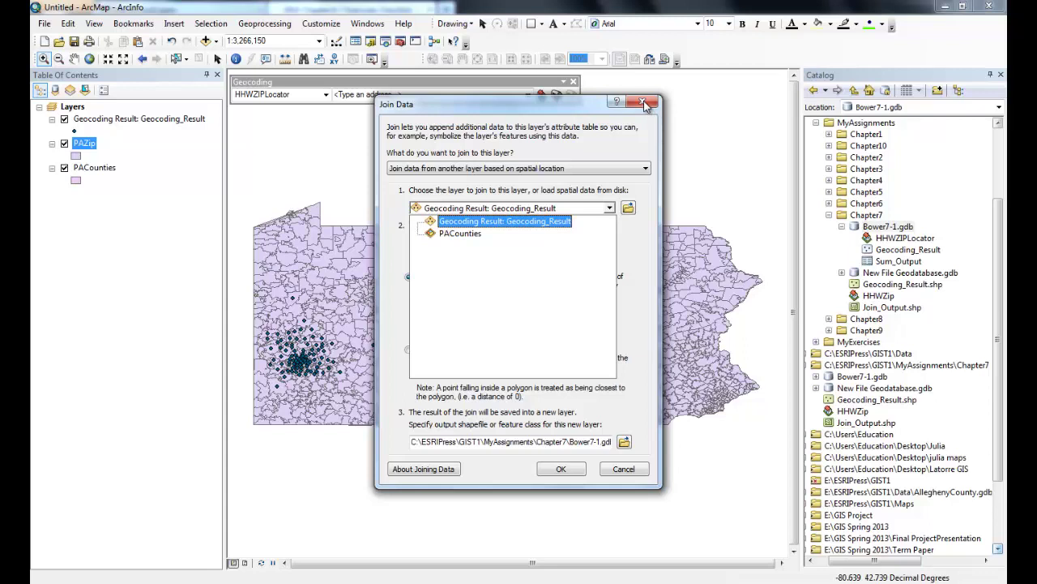
click(612, 209)
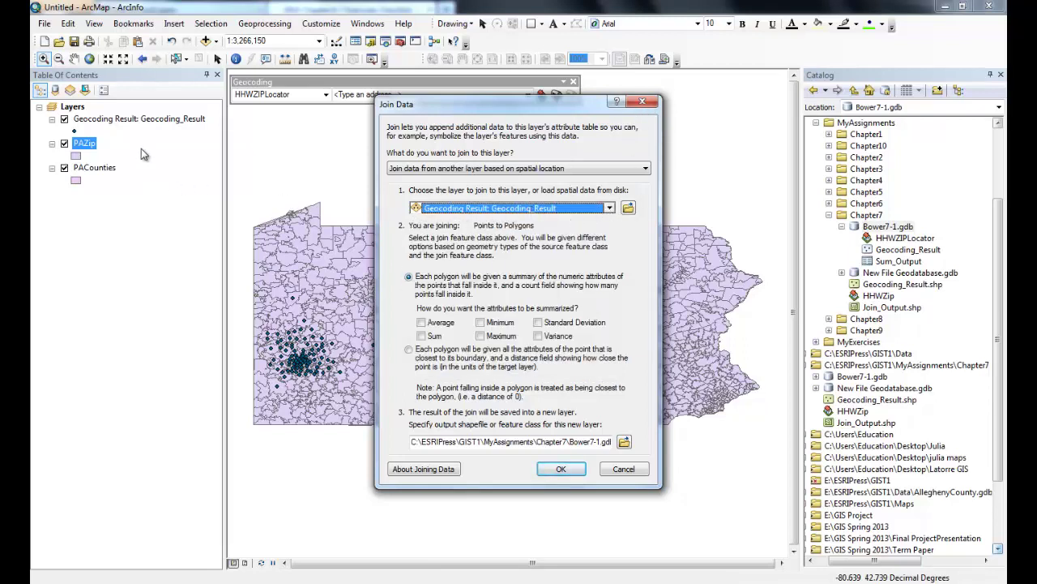
click(657, 103)
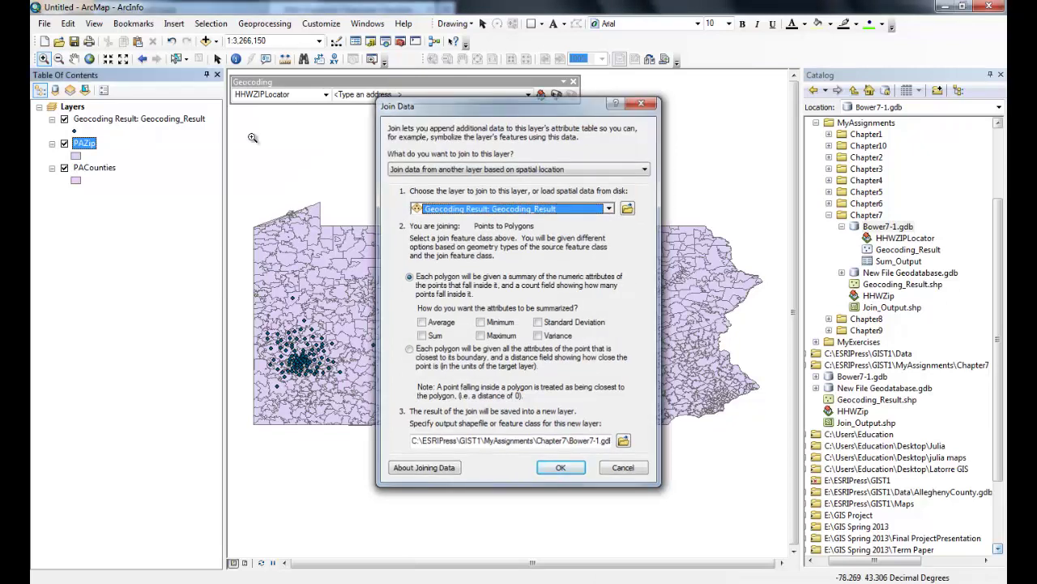
Open the Geocoding_Result attribute table, review its ZIP code fields and close it
right_click(162, 120)
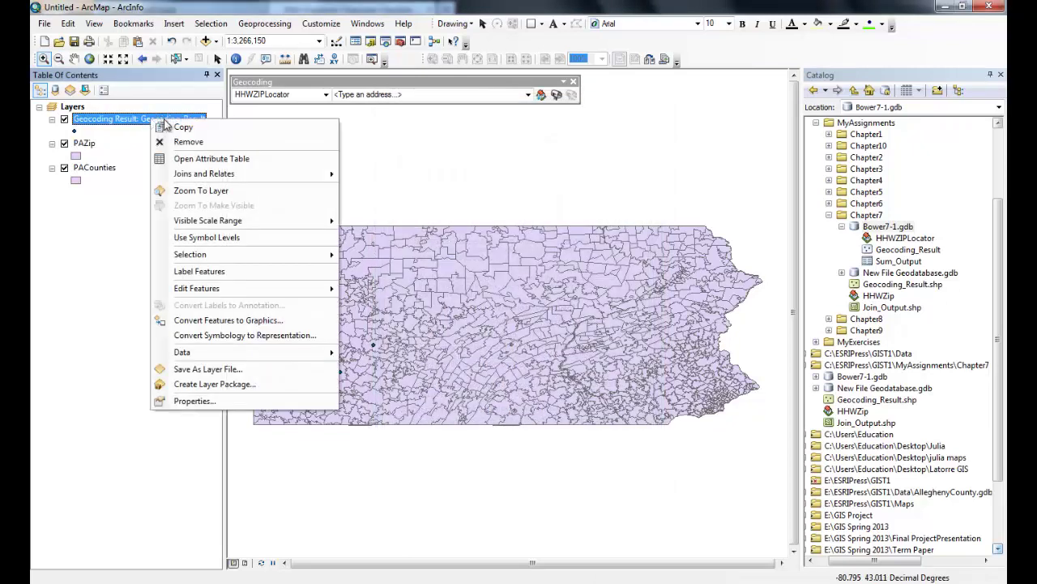
click(215, 159)
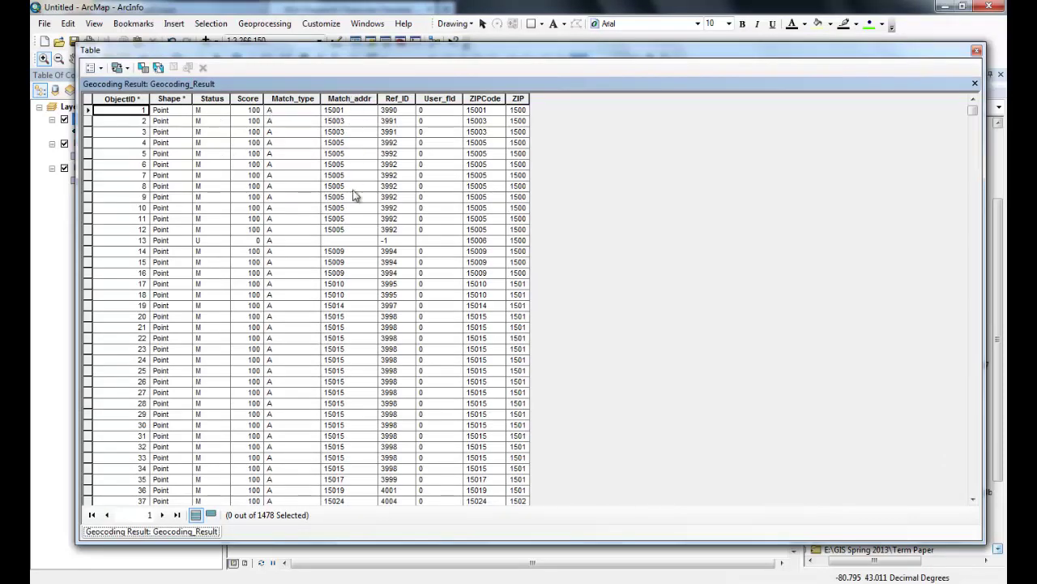
click(977, 51)
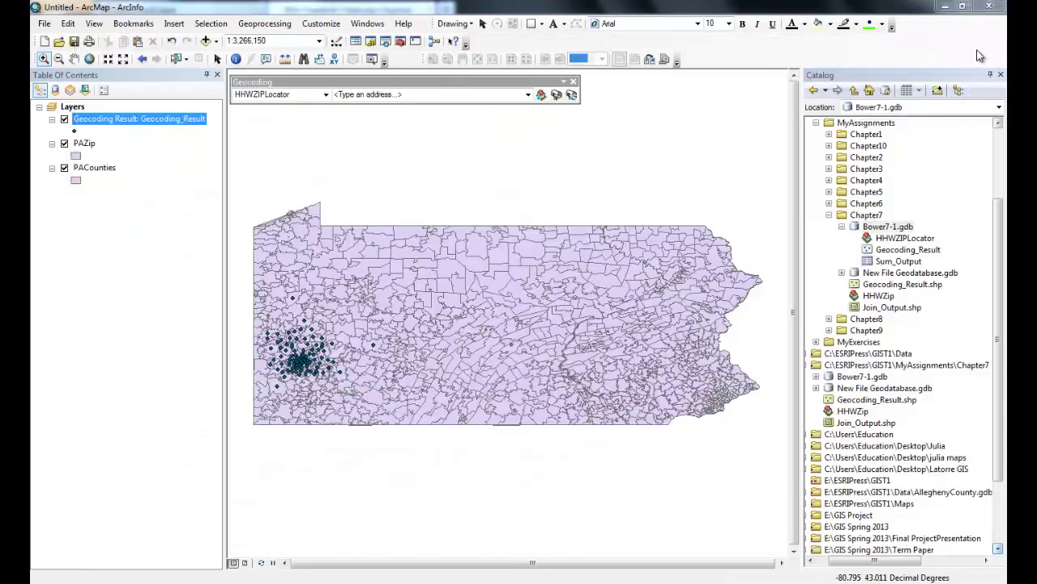
right_click(116, 120)
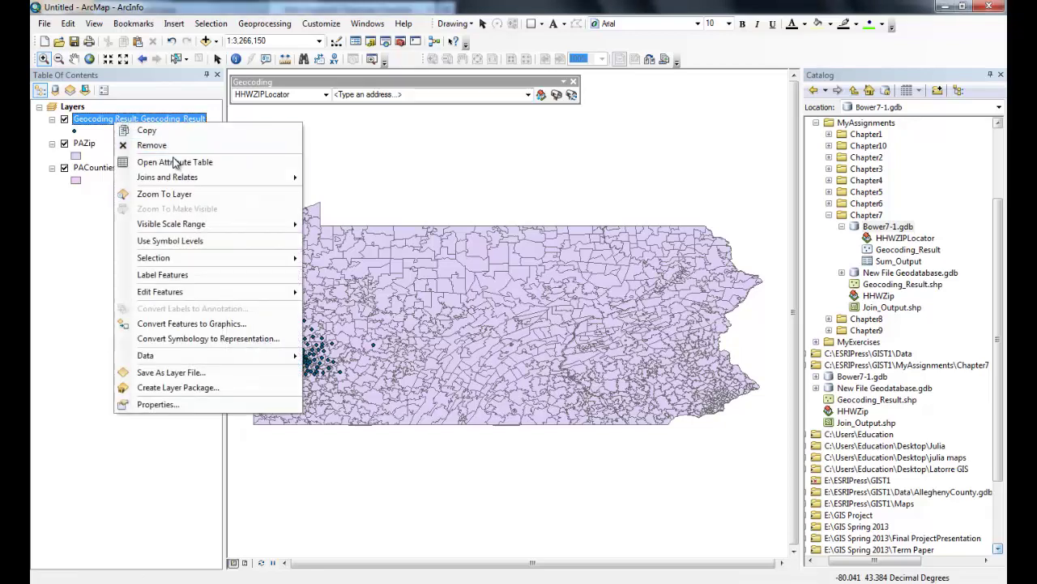
click(106, 128)
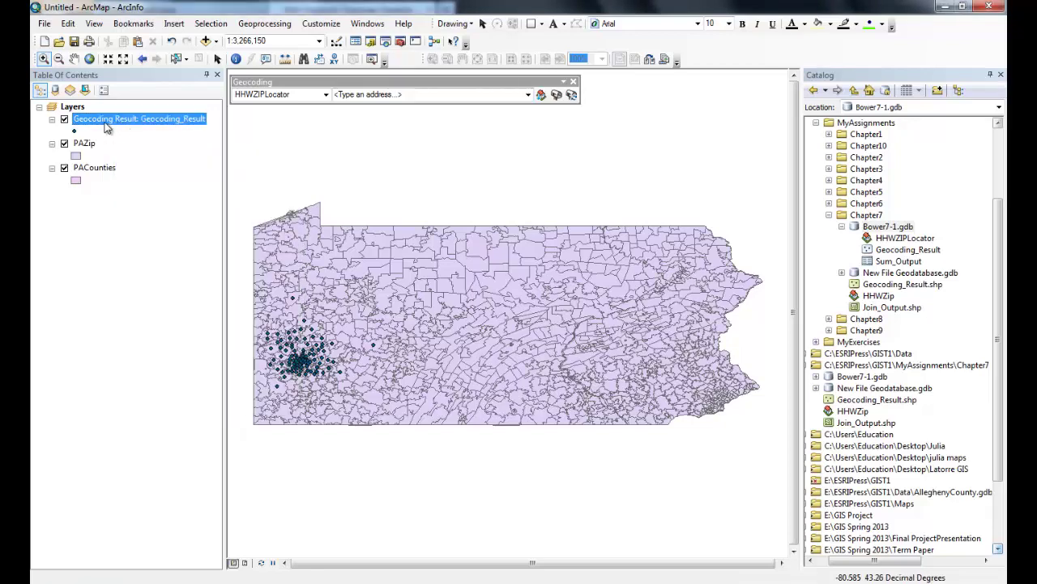
right_click(84, 144)
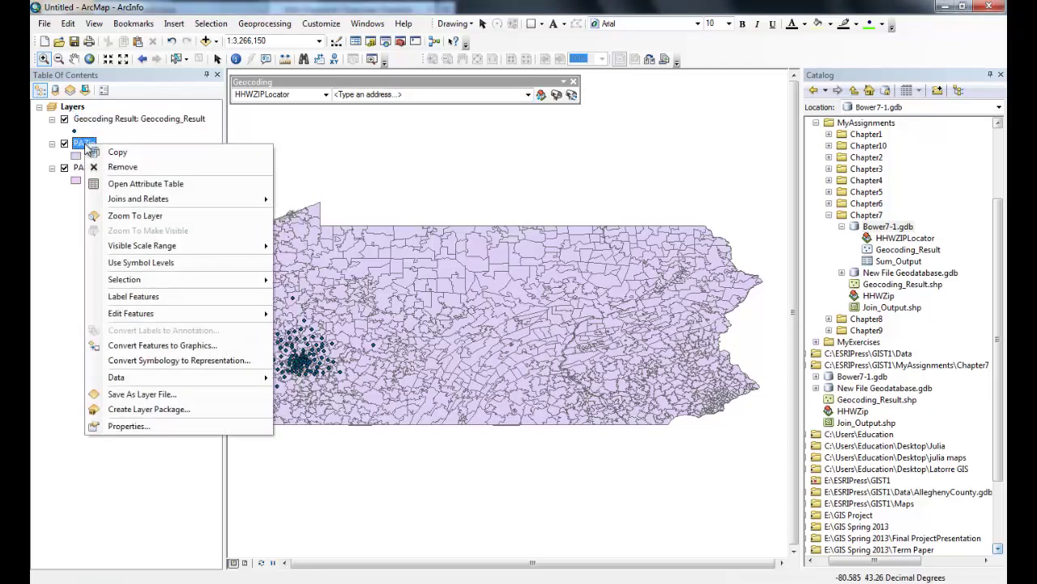
mouse_move(182, 201)
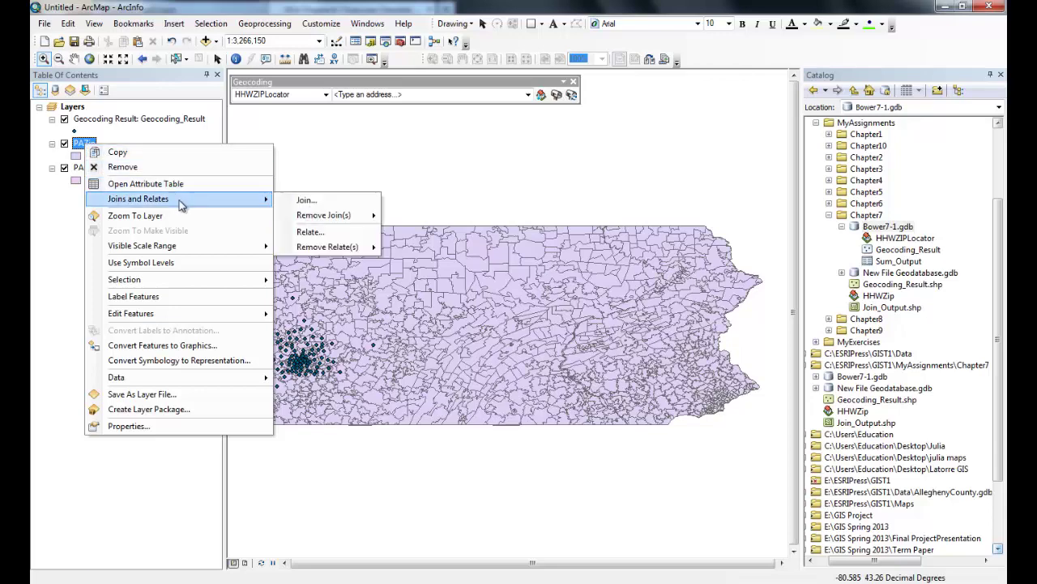
click(301, 201)
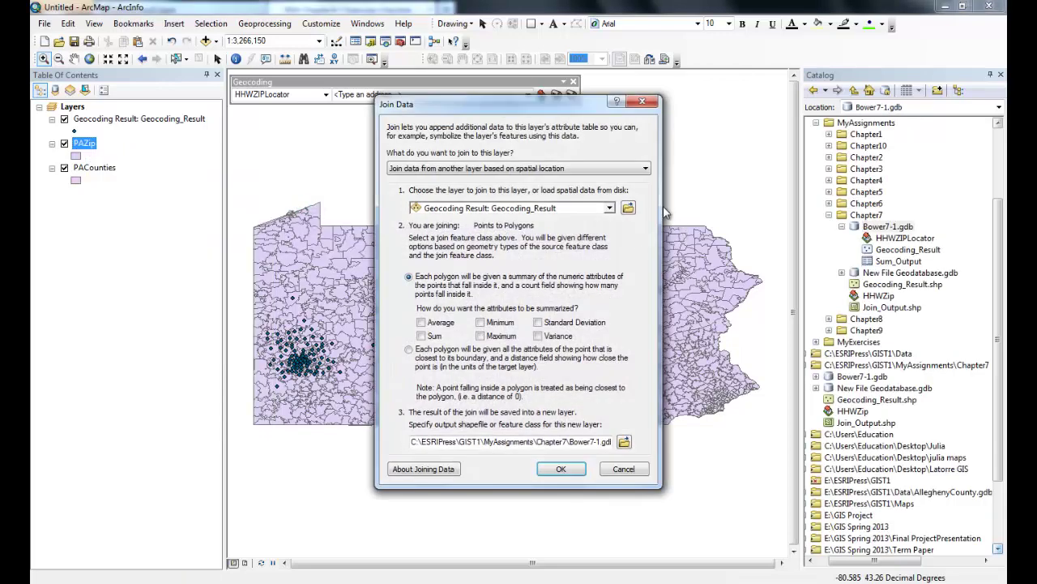
click(609, 209)
click(642, 101)
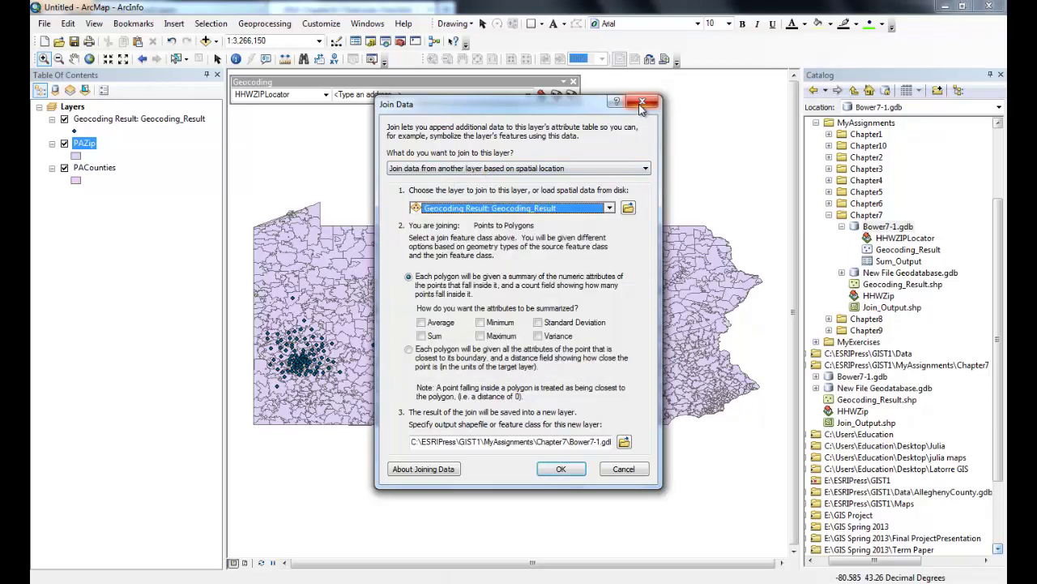
click(642, 101)
Examine the matched point records in the Geocoding_Result attribute table again and close the table
click(175, 120)
right_click(175, 120)
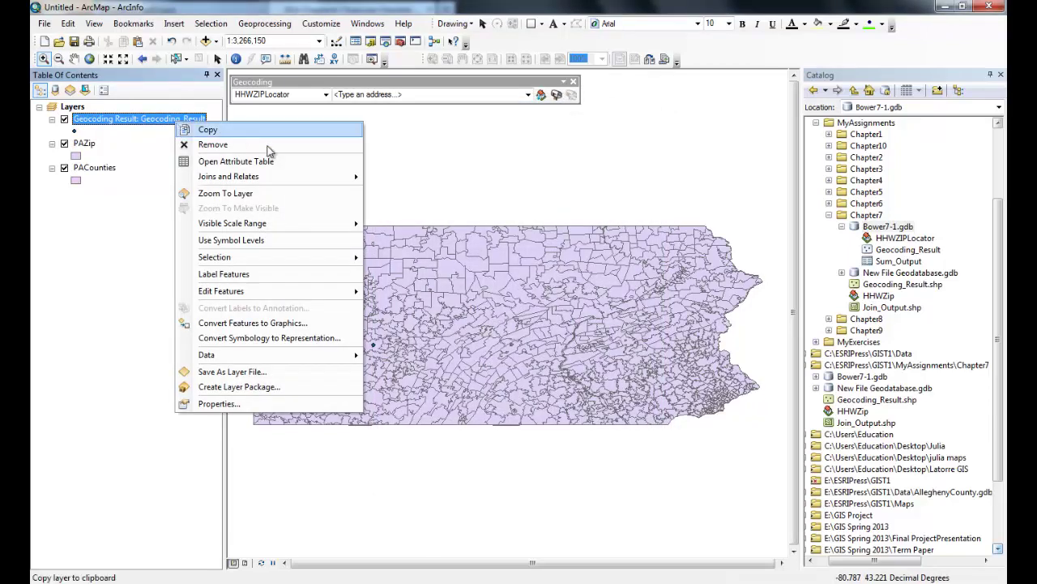
click(273, 162)
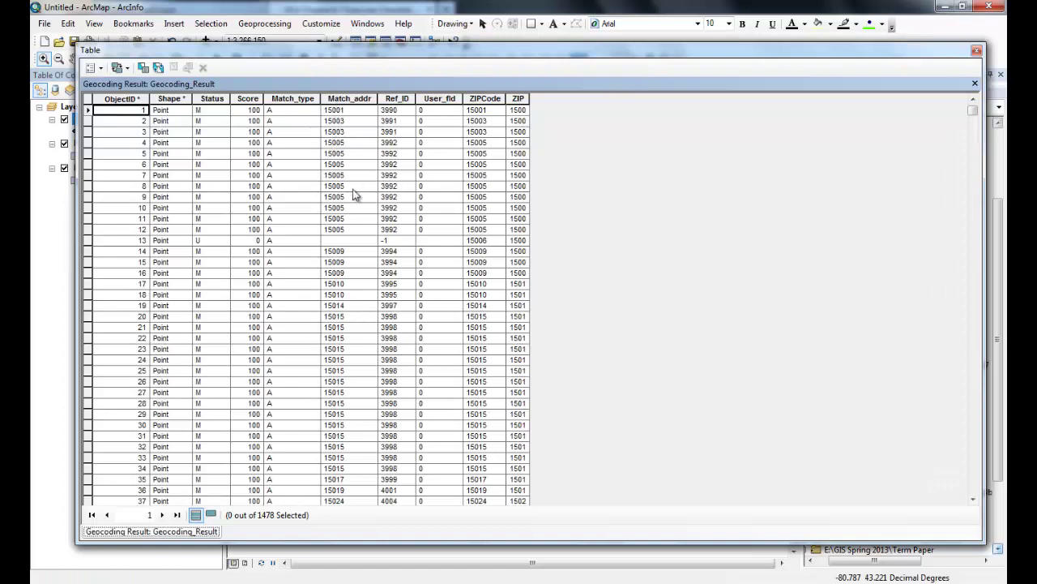
click(977, 51)
Spatially join the Geocoding_Result points to the PAZip polygons with a point count per polygon, saving the new layer in Bower7-1.gdb
right_click(84, 144)
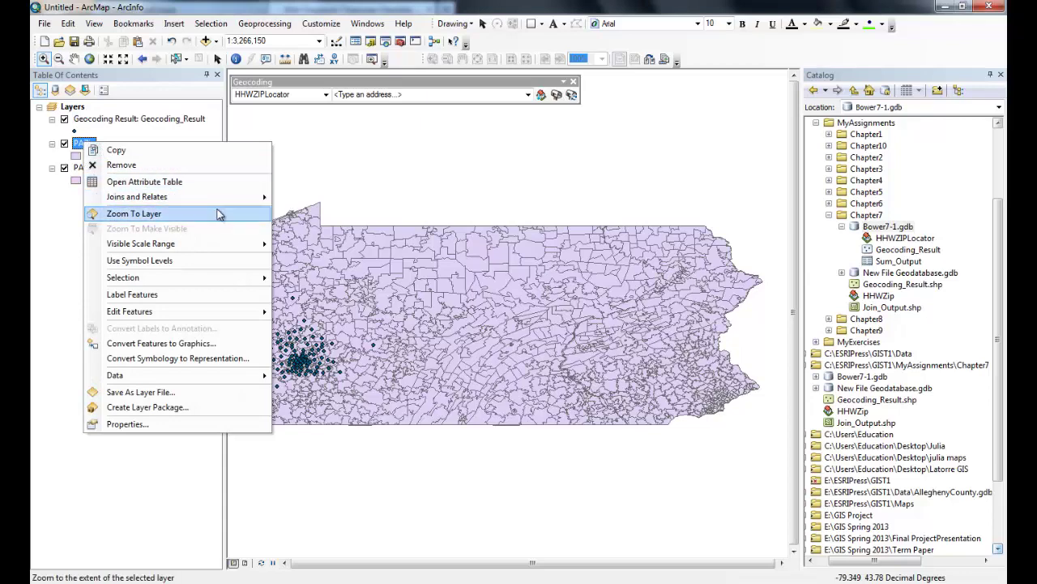
mouse_move(232, 196)
click(305, 198)
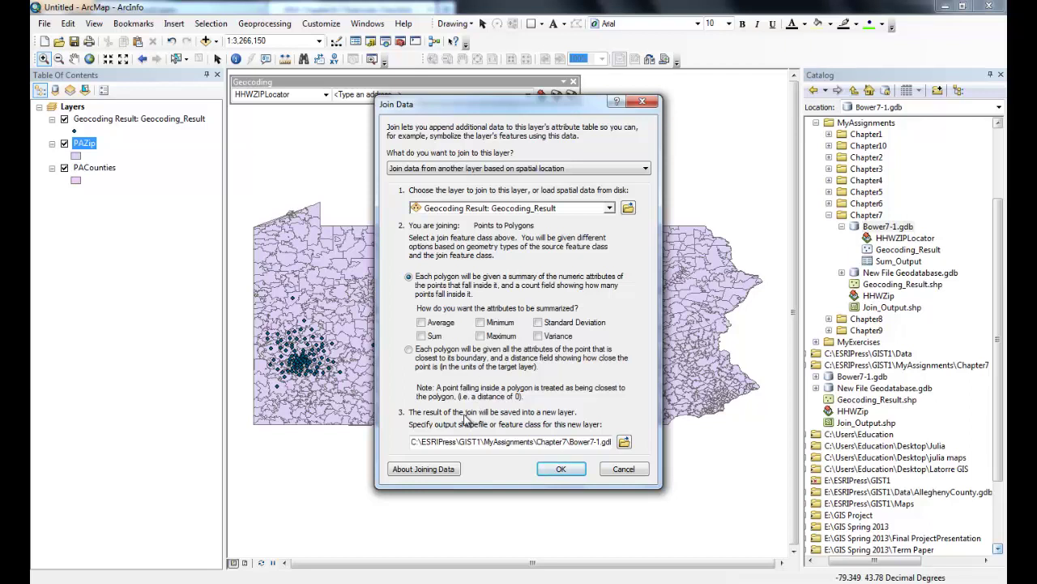
click(560, 468)
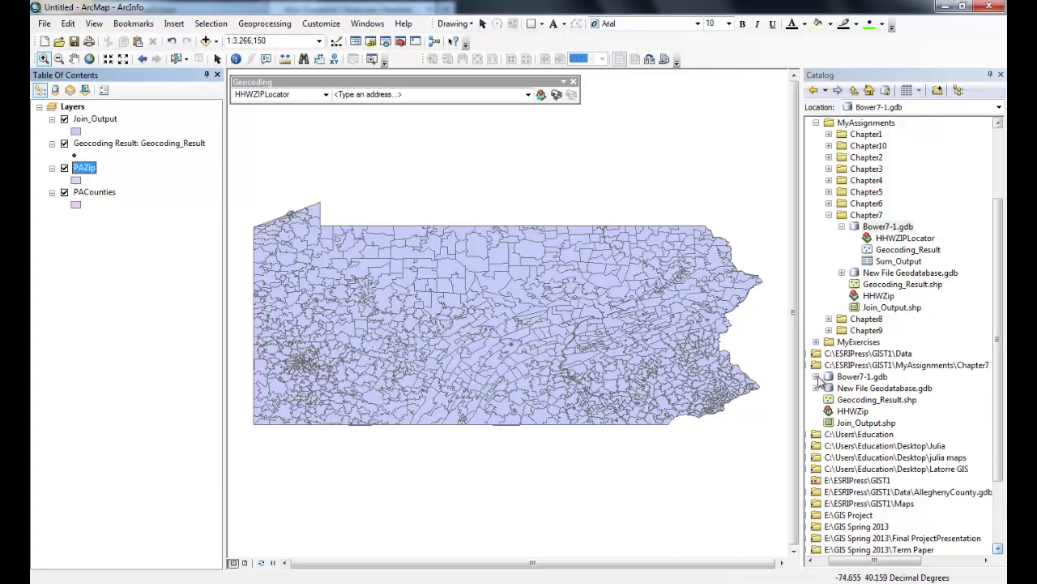
Expand Bower7-1.gdb in the catalog and list the layers by source to check where Join_Output is stored
click(817, 378)
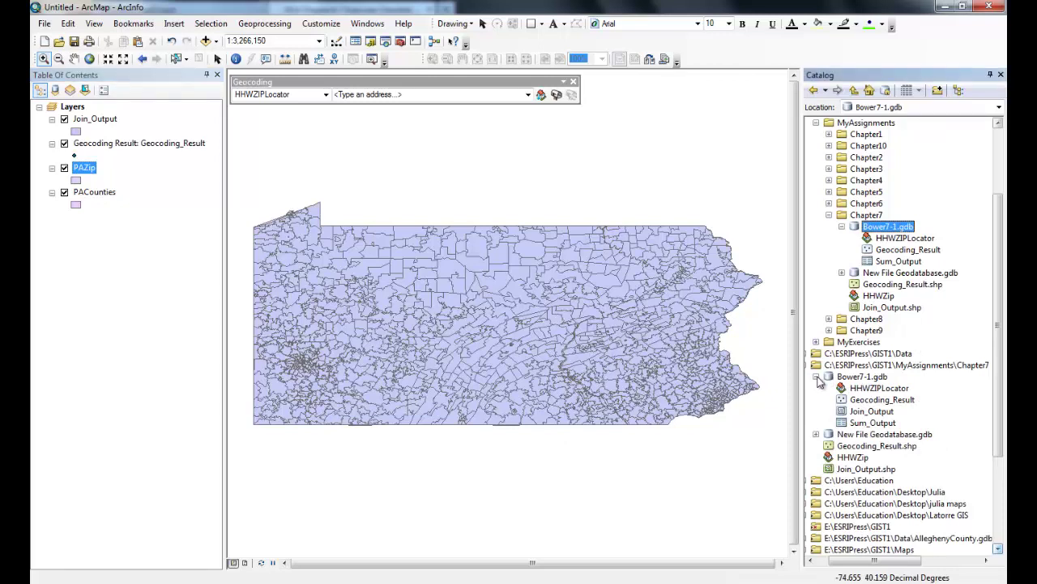
click(55, 90)
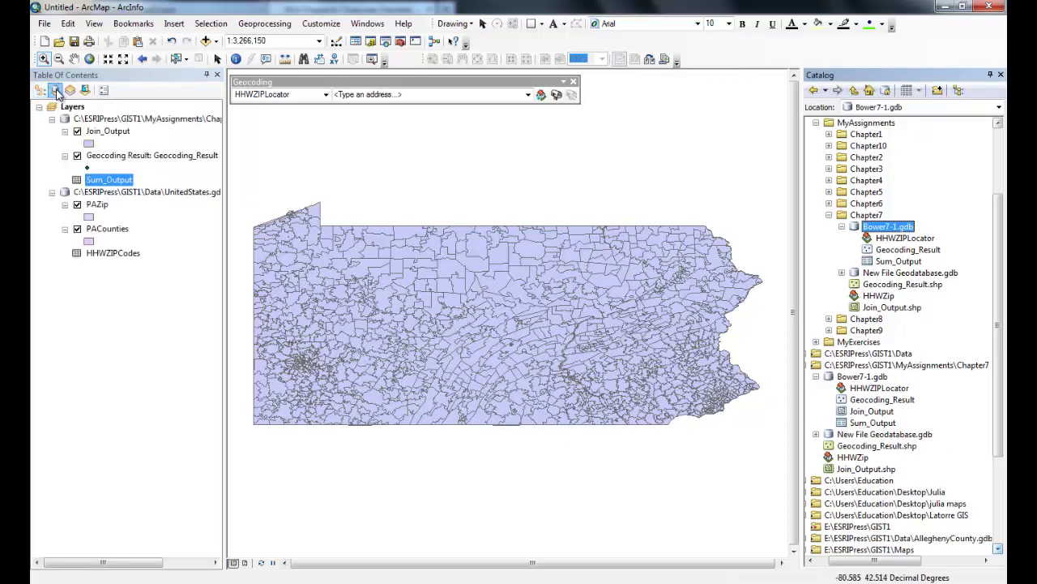
click(97, 133)
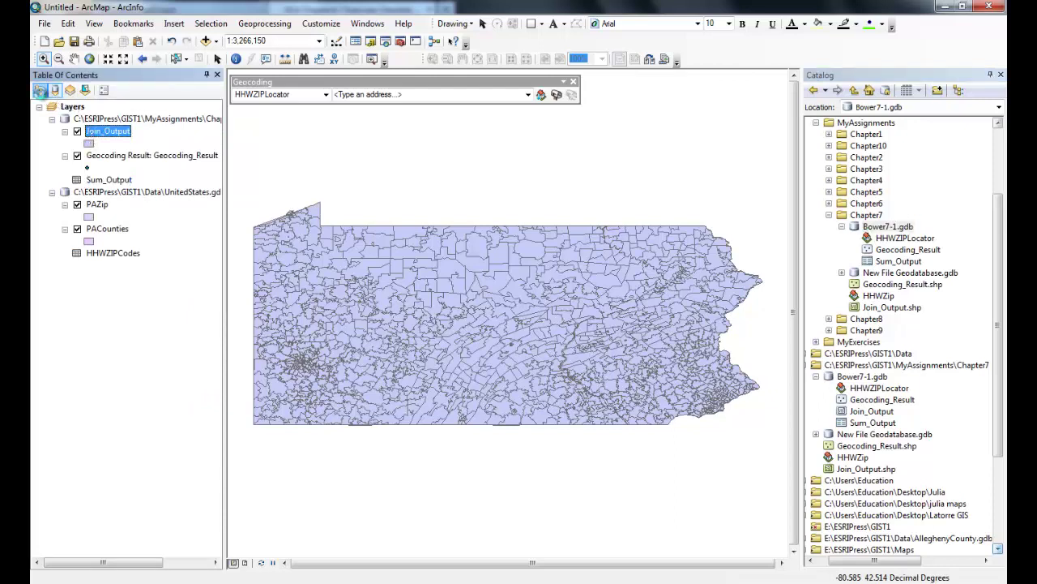
List the layers by drawing order, examine the Count_ values per ZIP code in the Join_Output attribute table and close the table
click(39, 90)
click(91, 119)
right_click(90, 119)
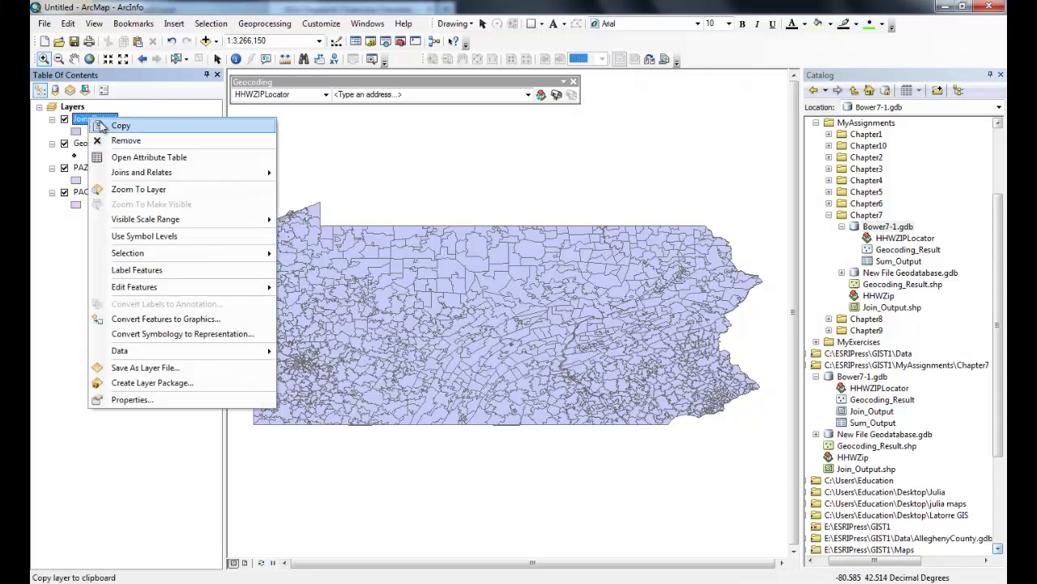
click(161, 159)
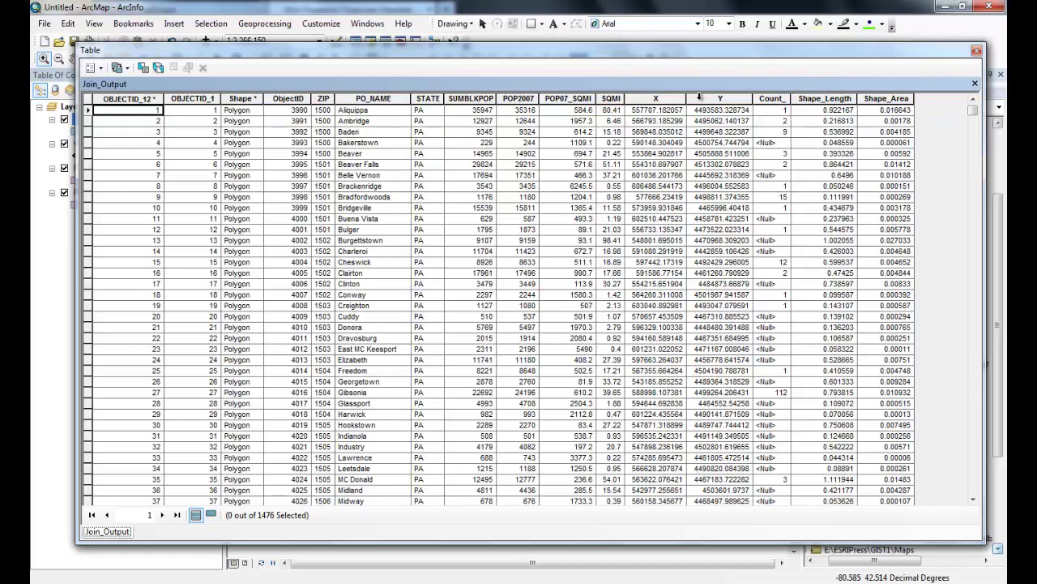
click(323, 98)
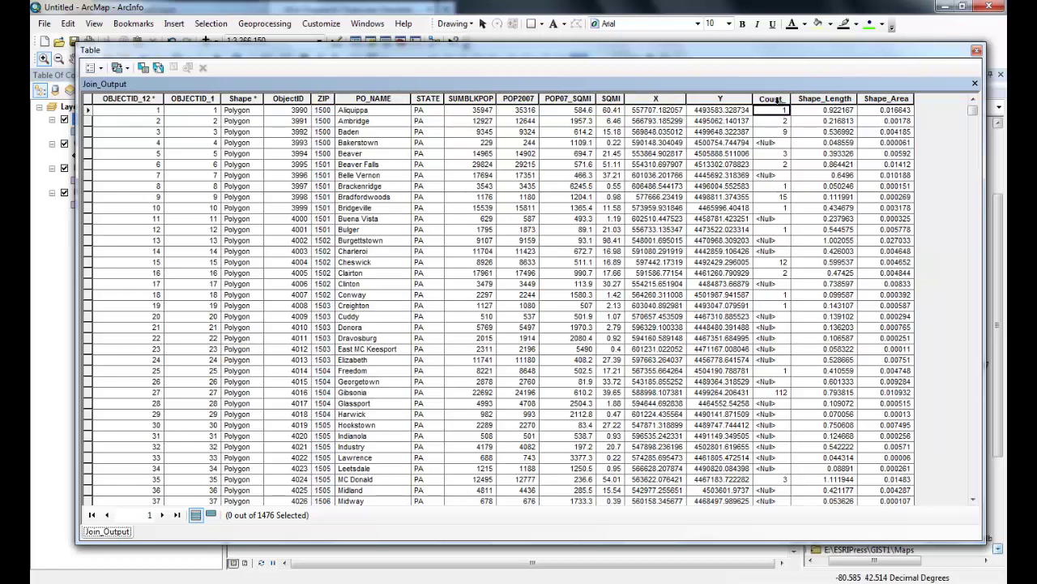
click(780, 100)
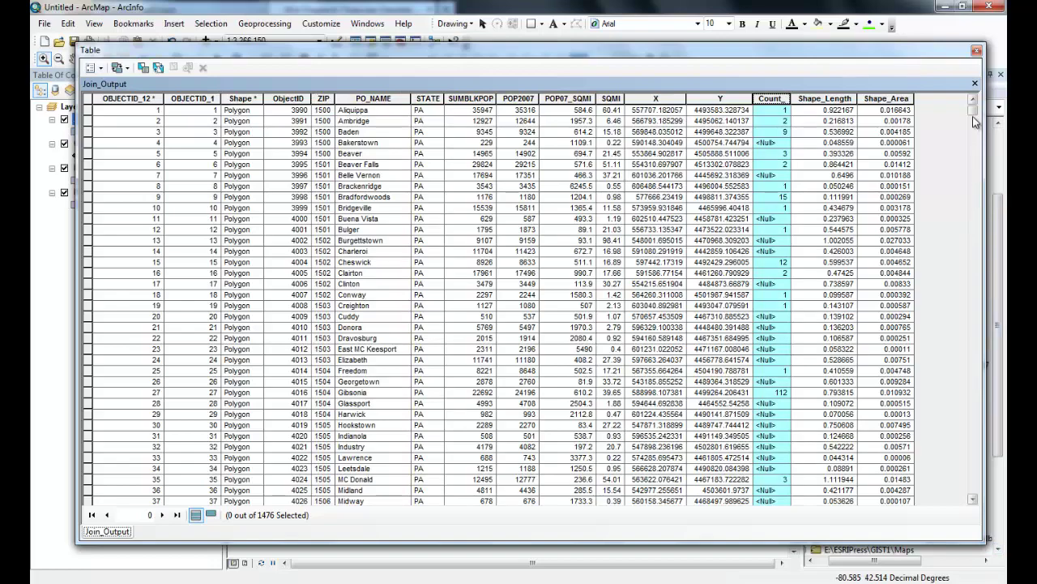
drag(973, 111, 975, 143)
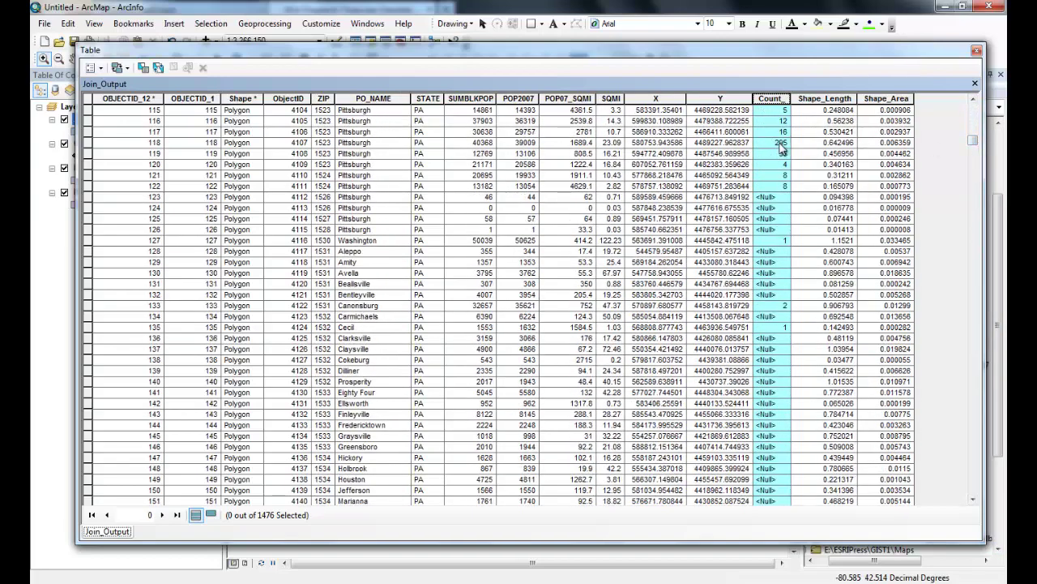
click(977, 50)
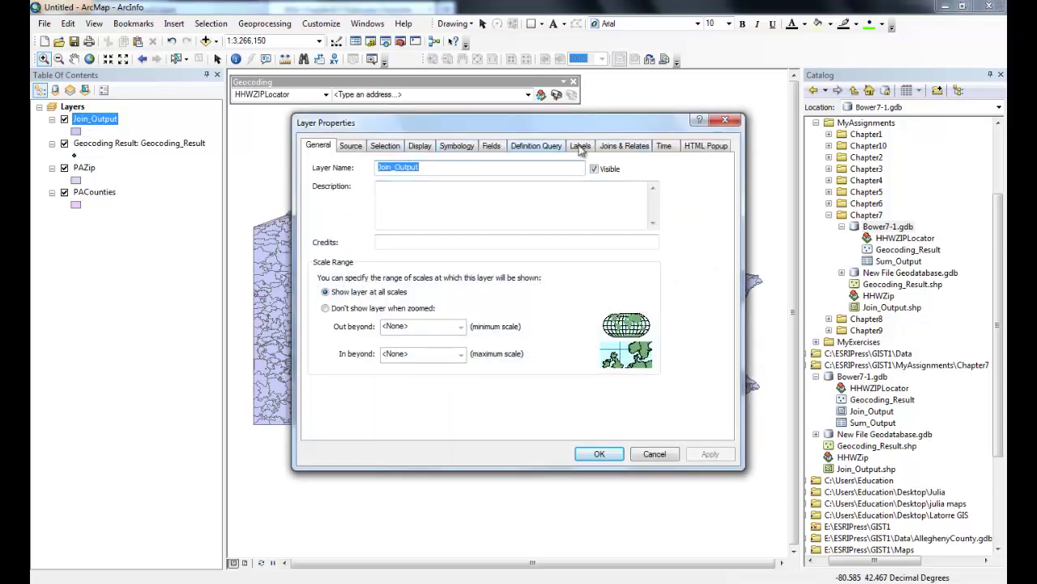
Symbolize the Join_Output layer by quantity with graduated colors on the Count_ field, using a light-to-dark blue color ramp
click(466, 149)
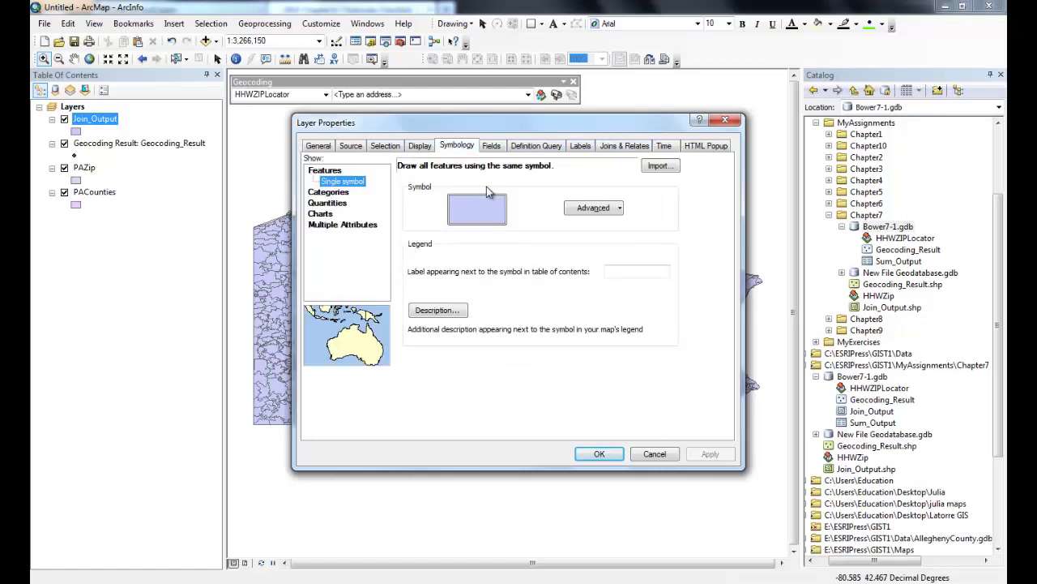
click(328, 203)
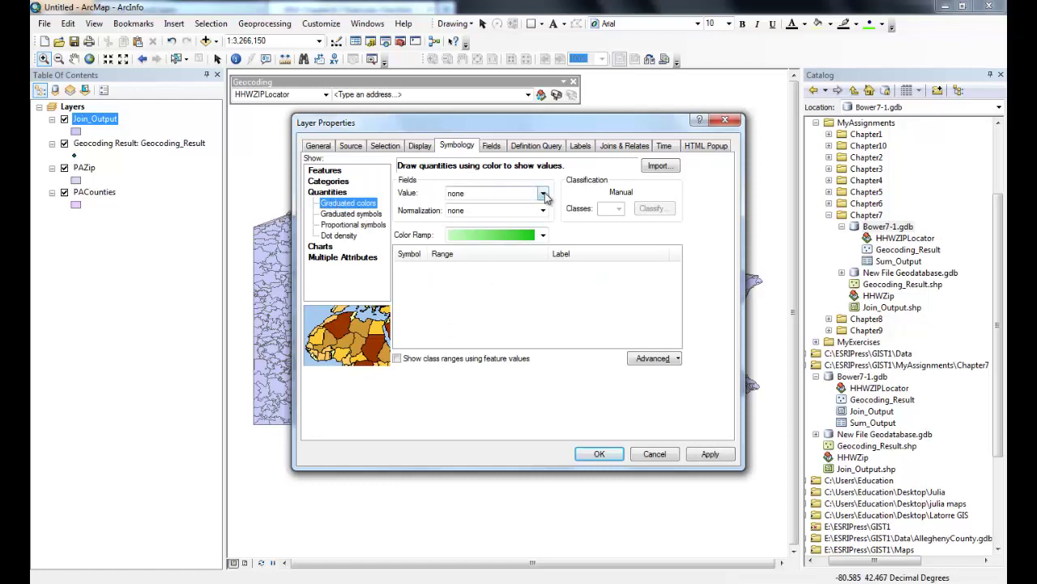
click(543, 194)
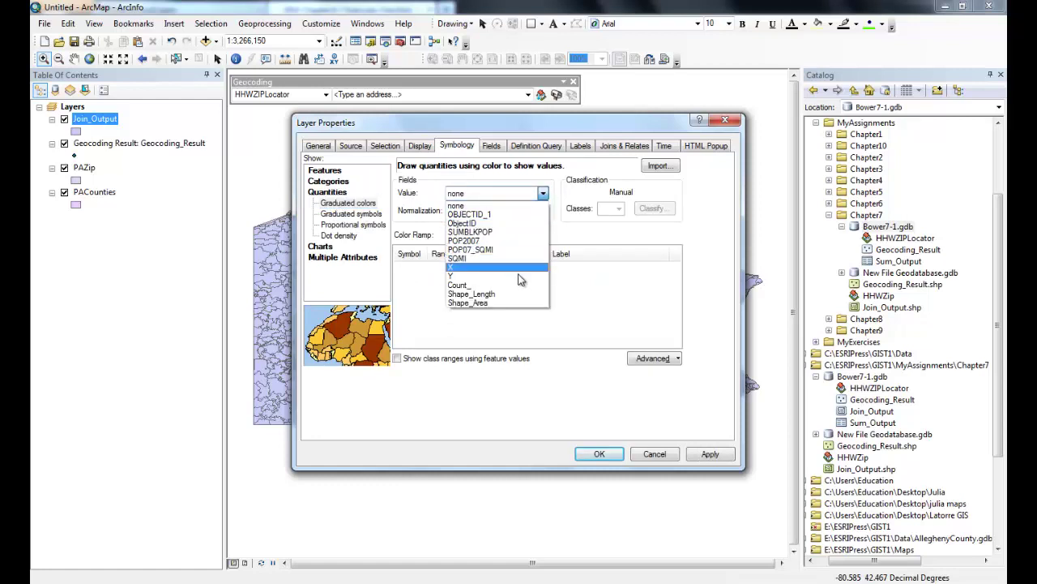
click(520, 286)
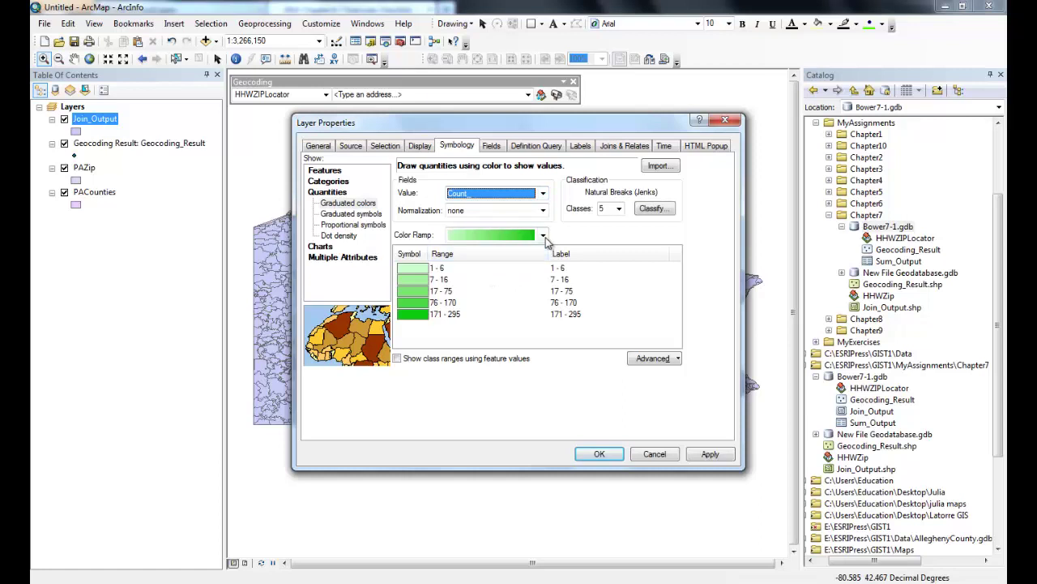
click(543, 235)
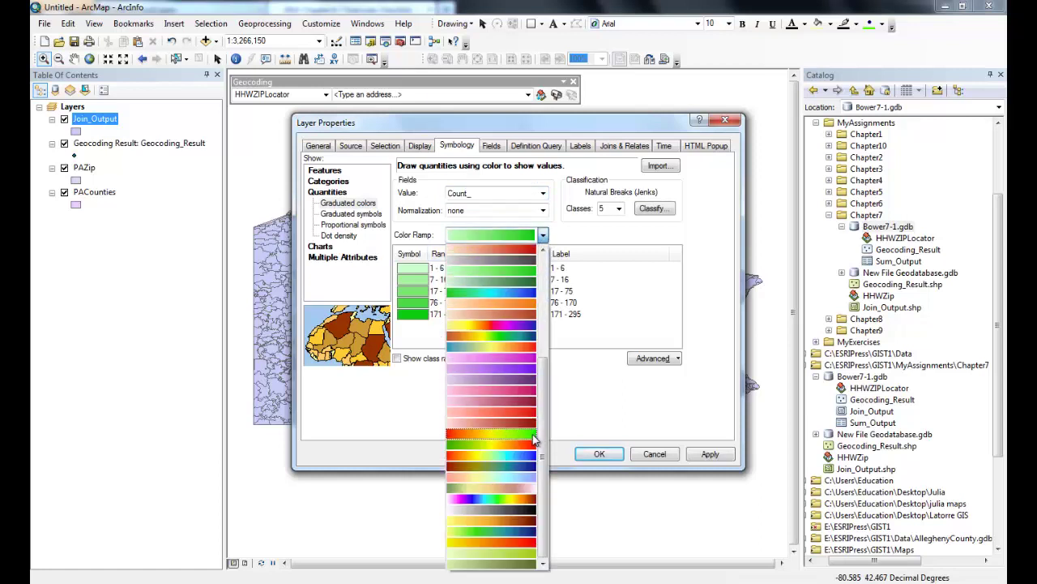
drag(540, 442, 559, 324)
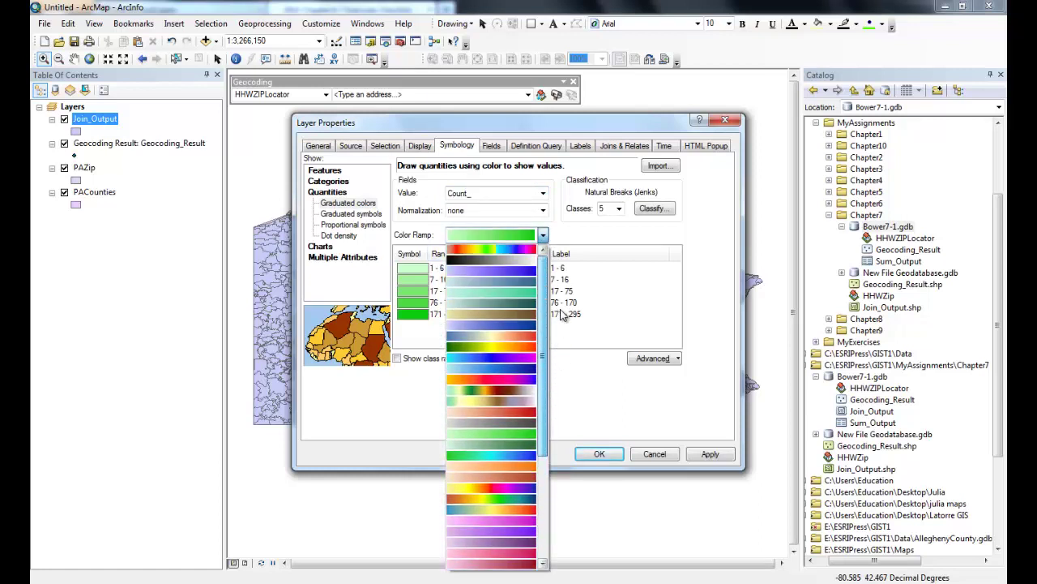
click(508, 269)
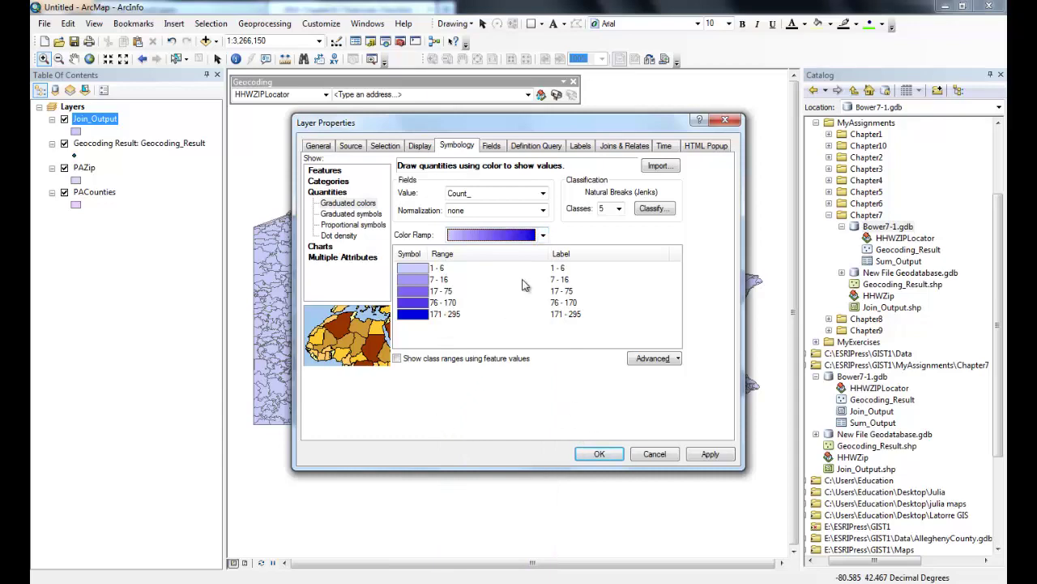
Classify the Join_Output counts into 7 classes with the Quantile method and apply the symbology to the map
click(618, 208)
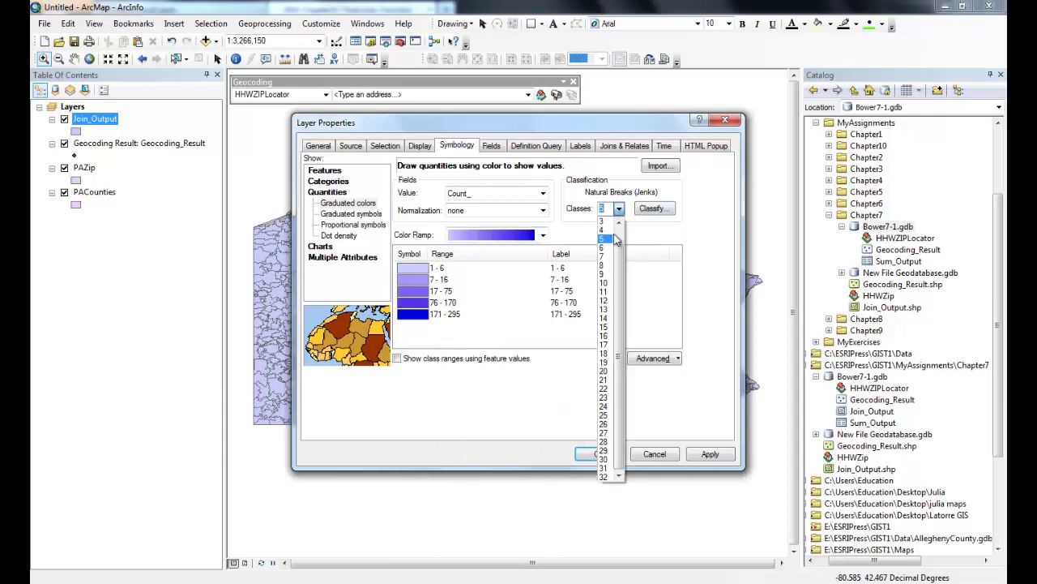
click(616, 261)
click(653, 208)
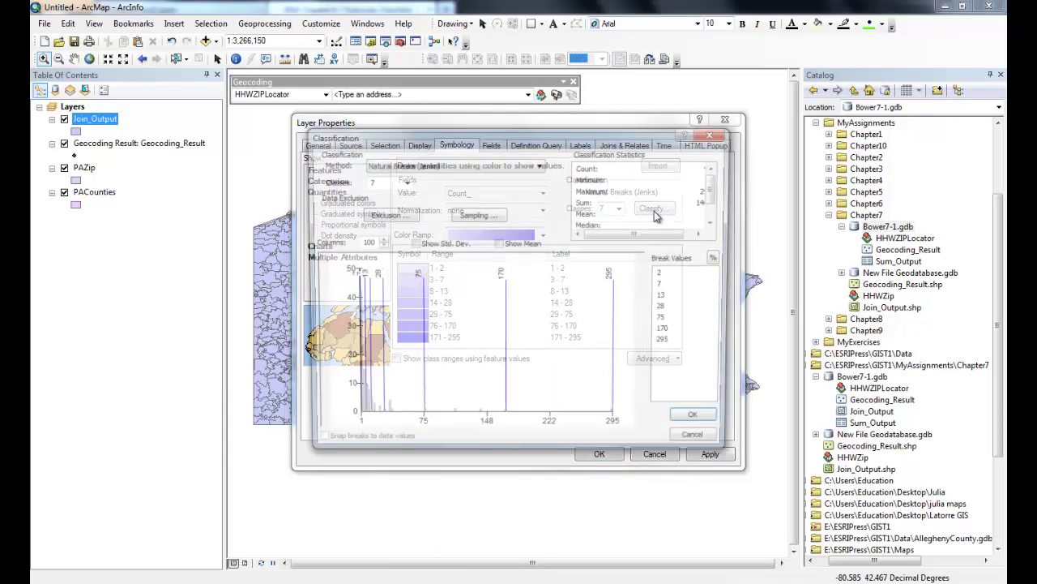
click(438, 165)
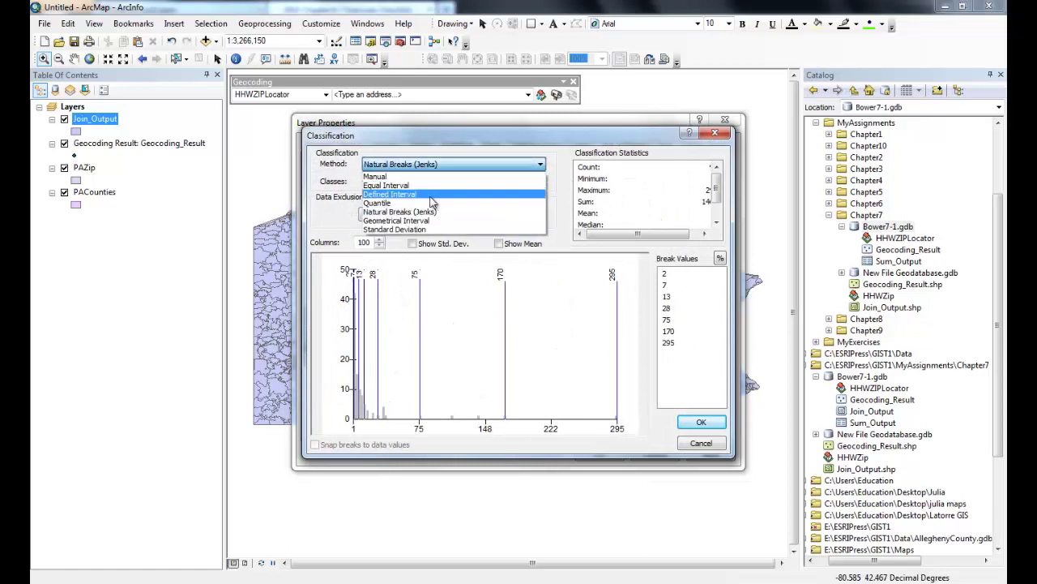
click(430, 203)
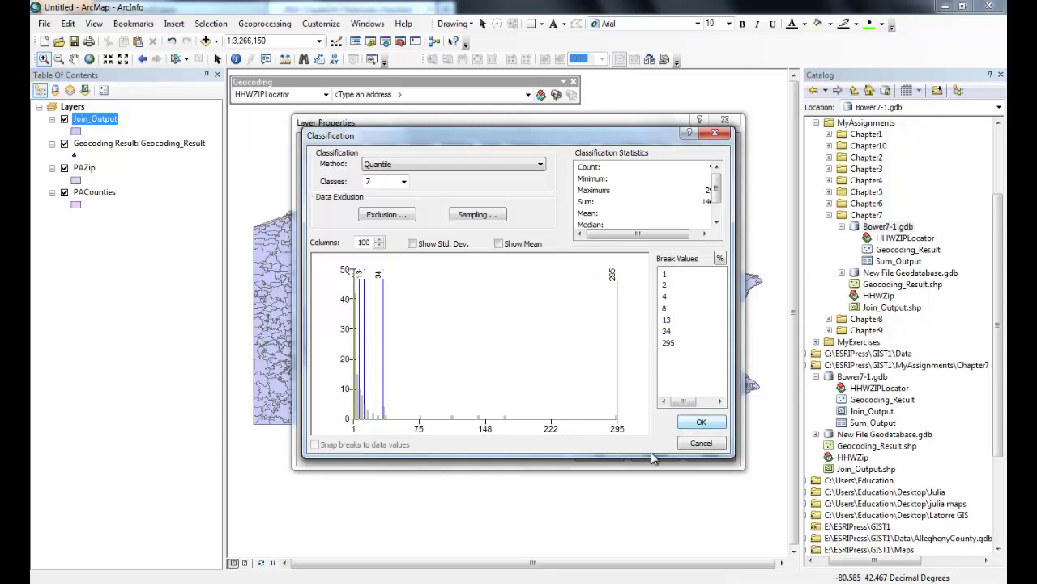
click(697, 420)
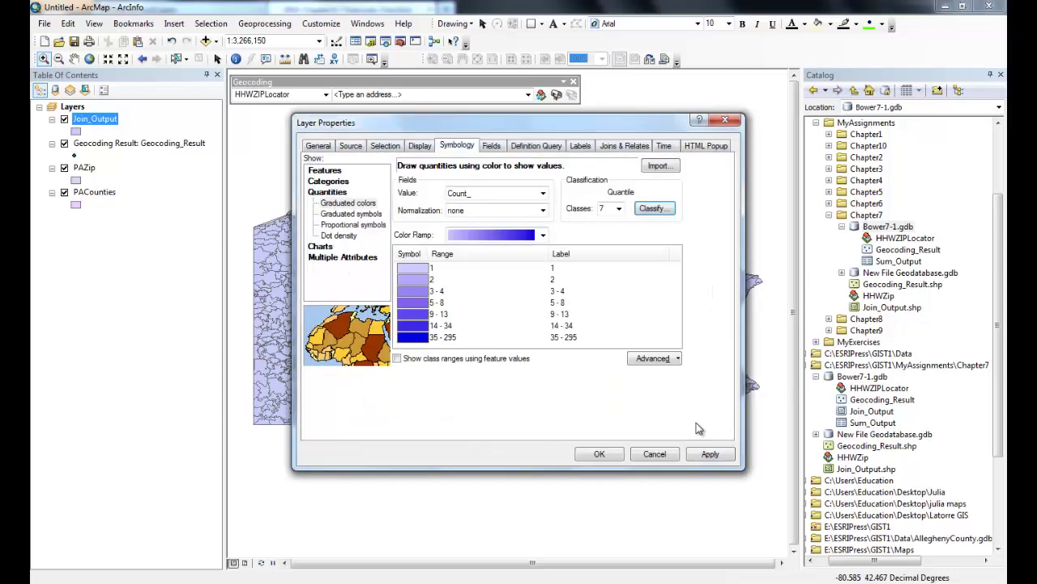
click(613, 454)
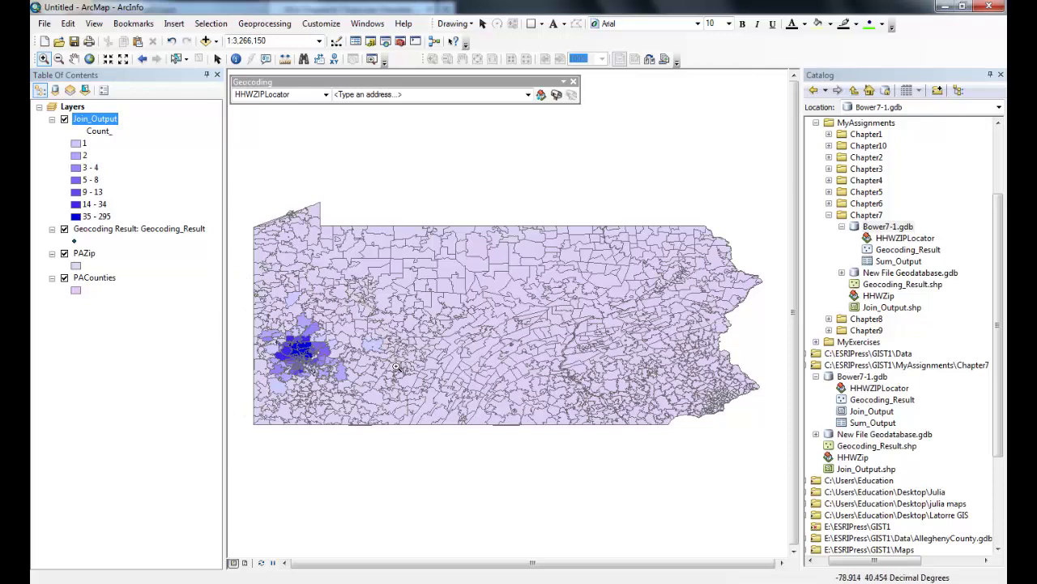
Give PACounties a Hollow symbol with an outline width of 2 and move the layer above Join_Output in the drawing order
drag(398, 405, 398, 406)
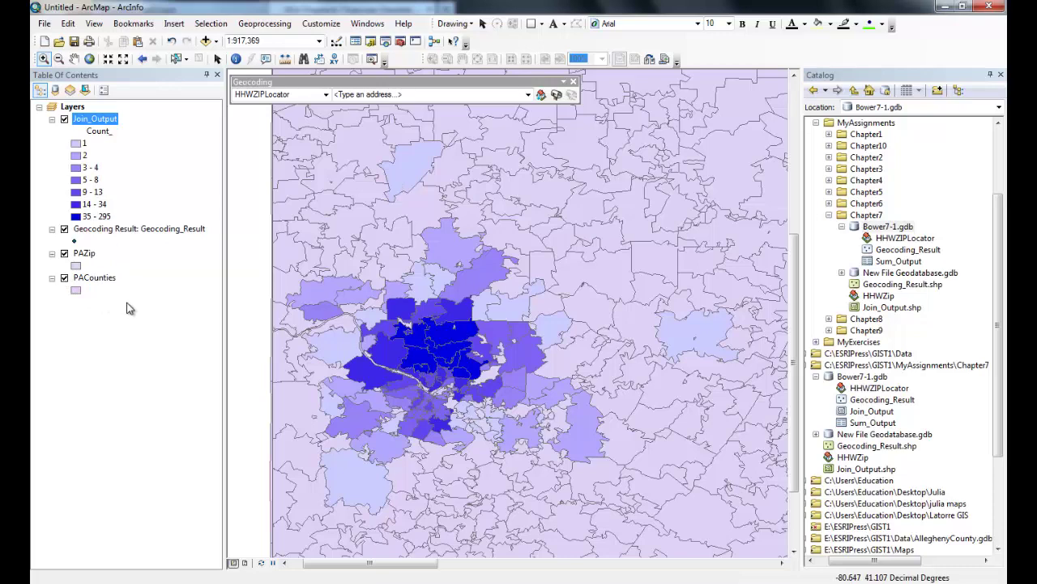
right_click(77, 291)
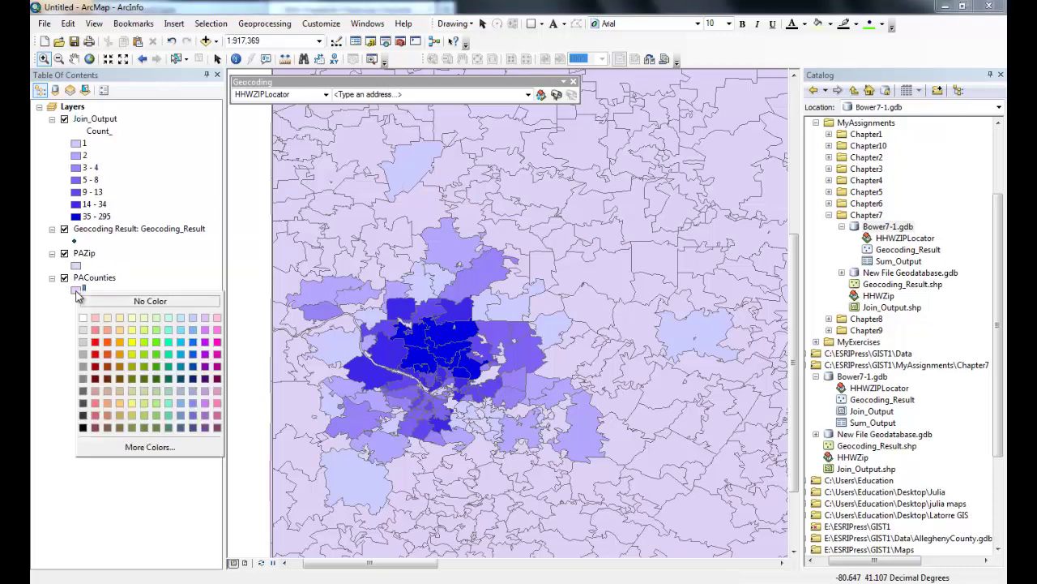
click(77, 290)
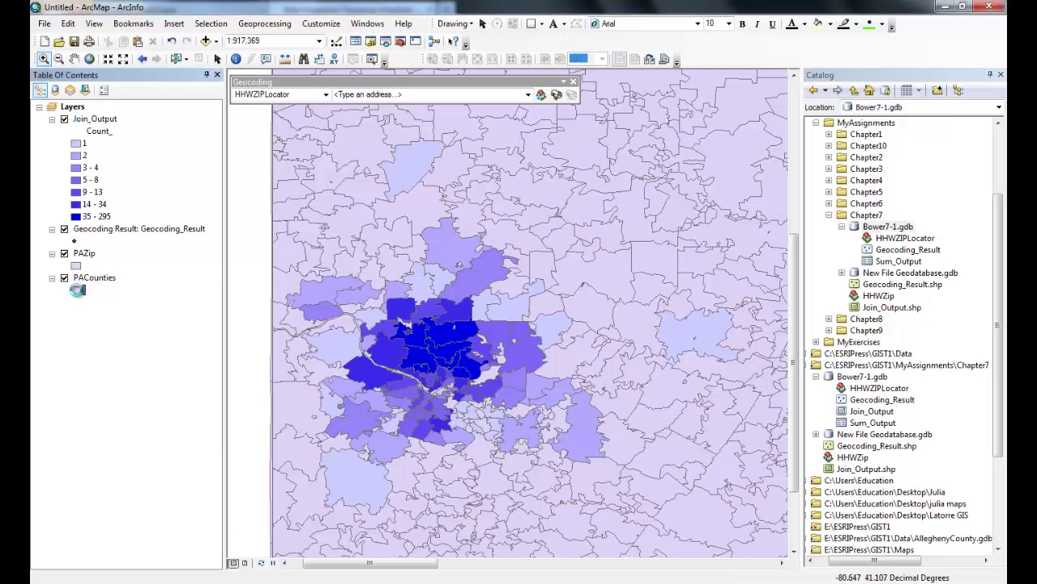
click(241, 275)
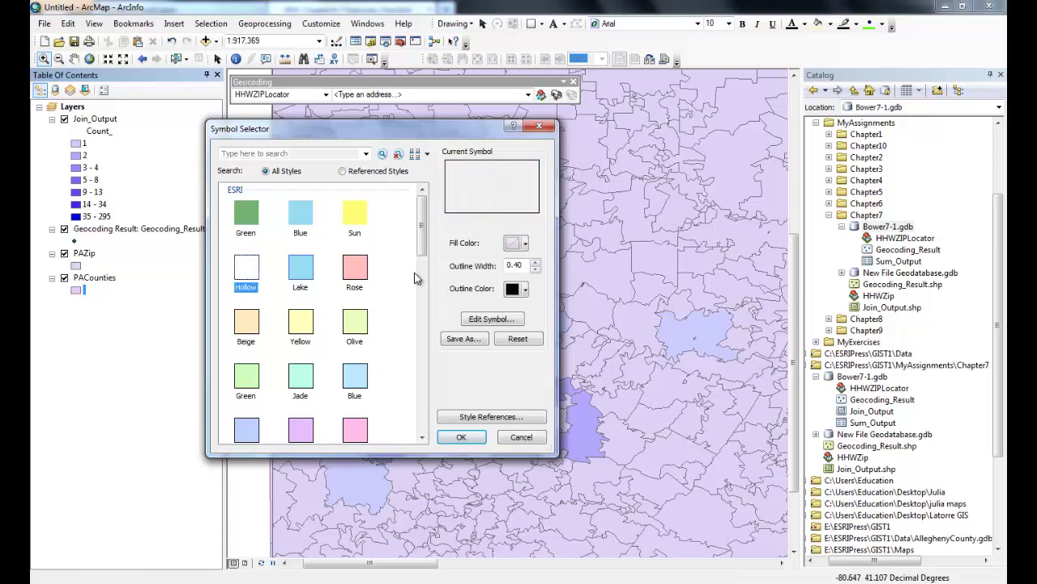
click(535, 261)
click(535, 262)
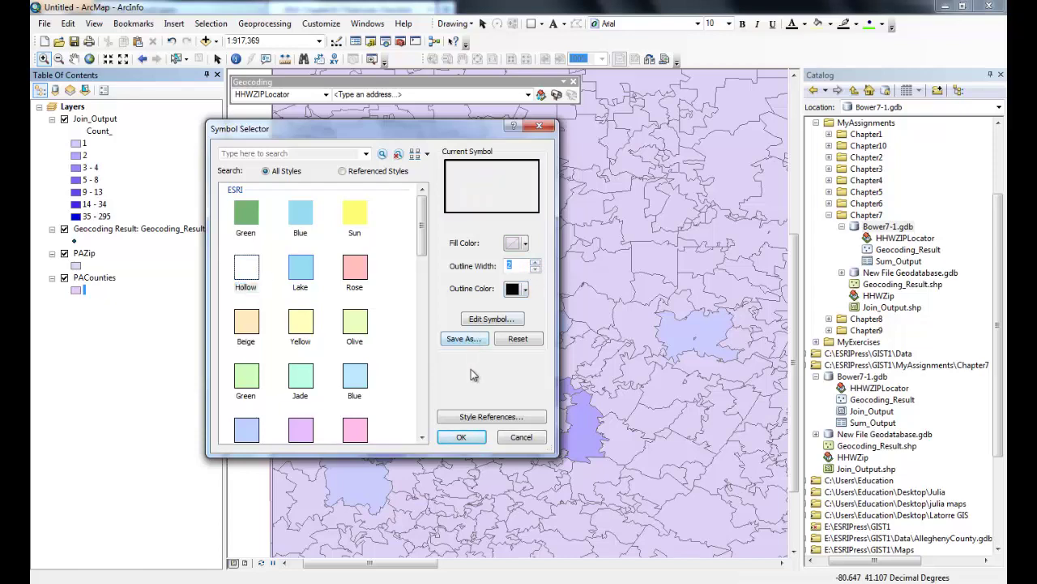
click(461, 437)
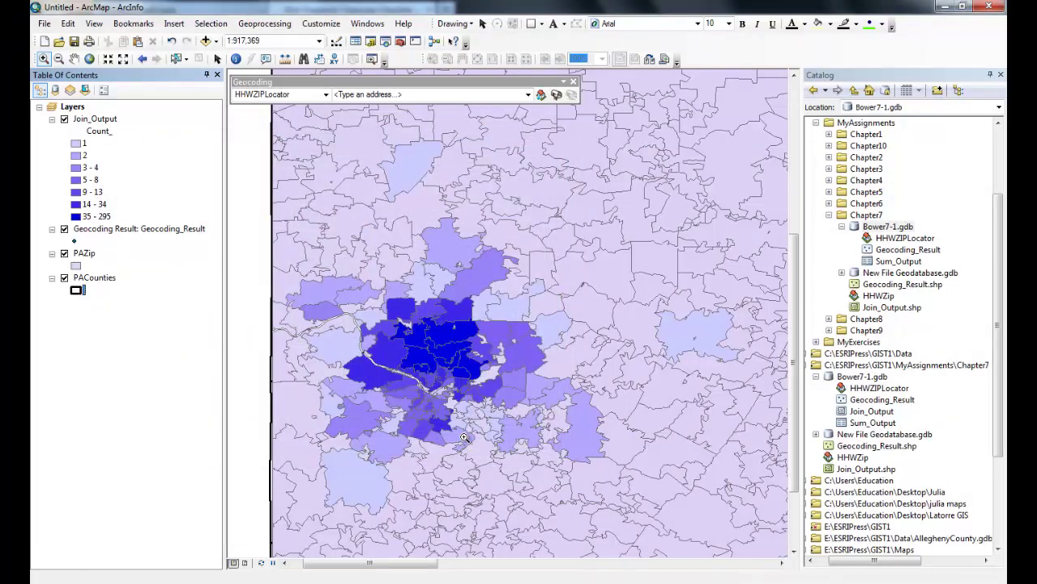
drag(86, 279, 100, 117)
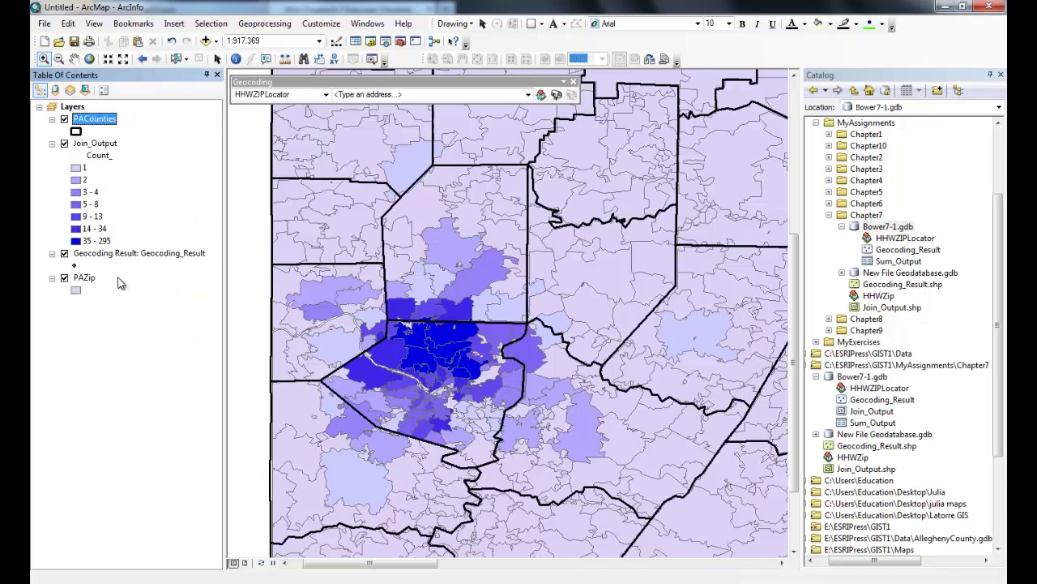
Change the PAZip polygons to the Hollow symbol and close the Geocoding toolbar
click(76, 291)
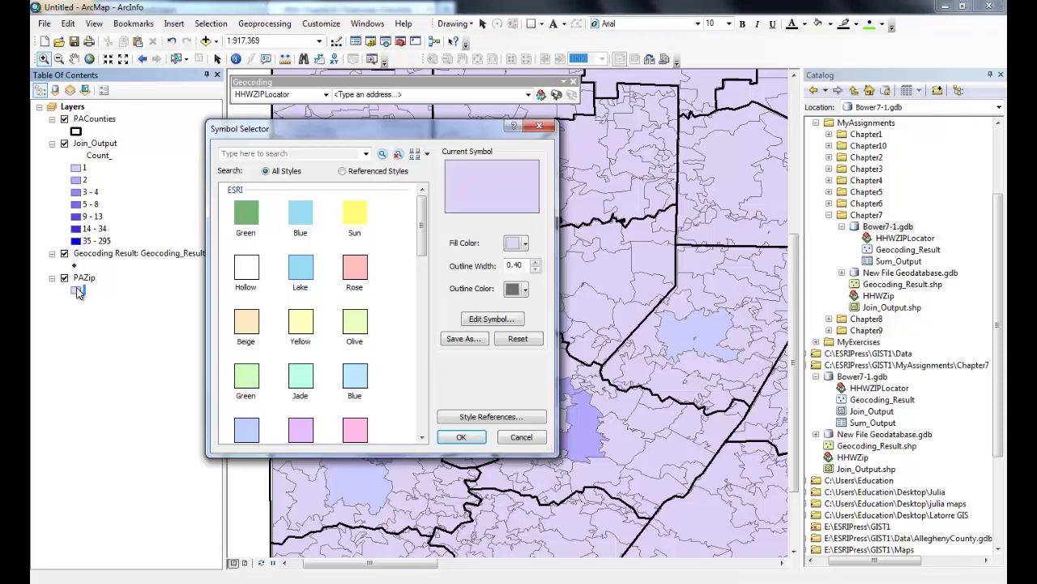
click(260, 273)
click(462, 437)
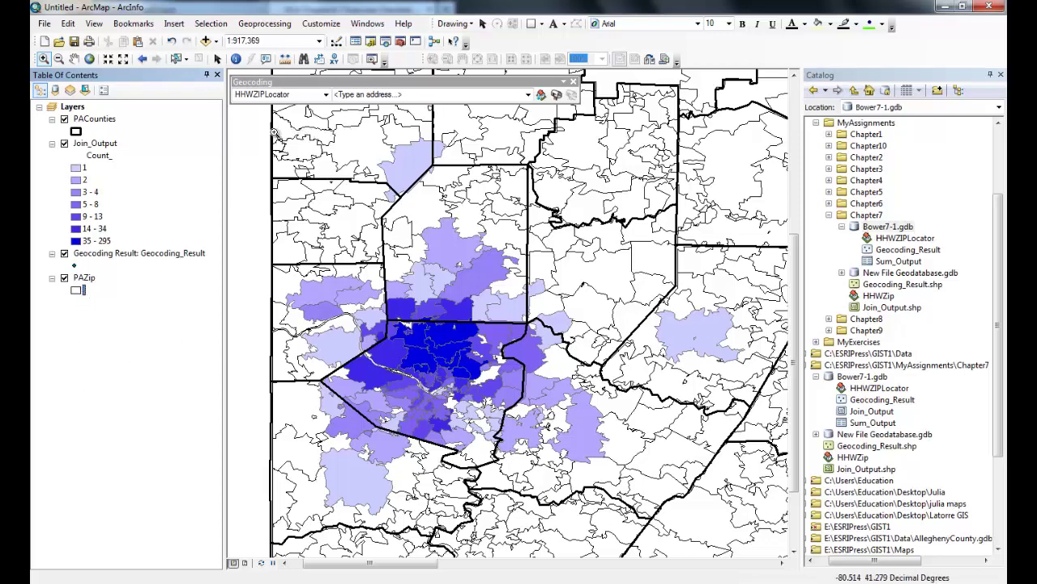
drag(271, 119, 758, 521)
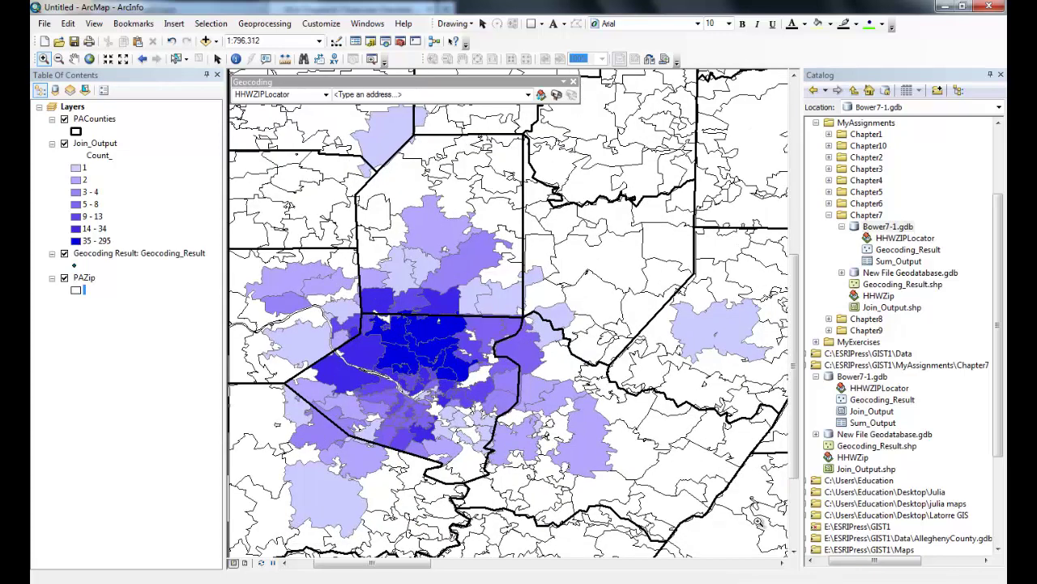
click(573, 82)
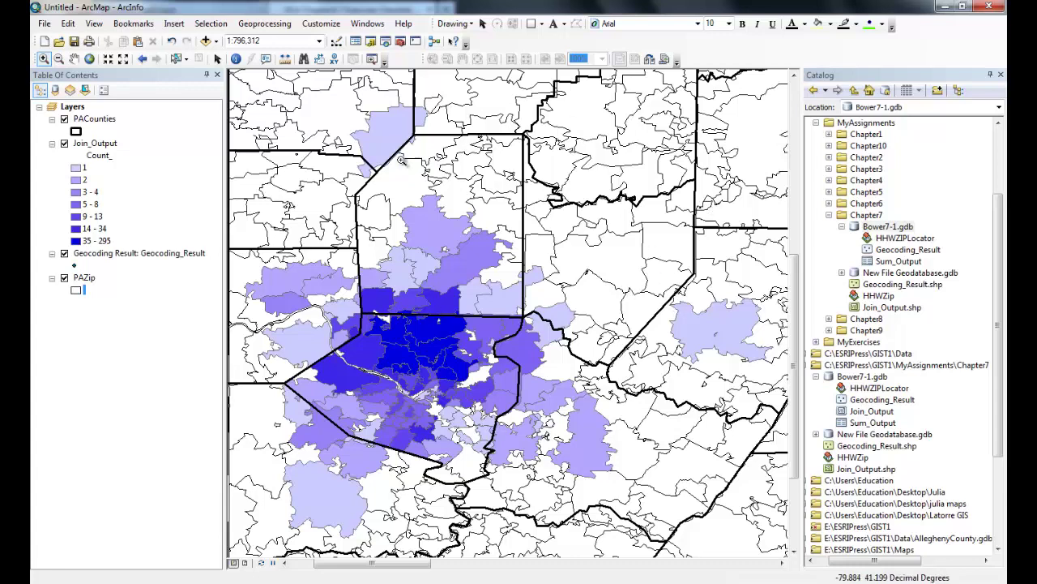
Turn on feature labels for the PACounties layer, using the NAME field
double_click(95, 119)
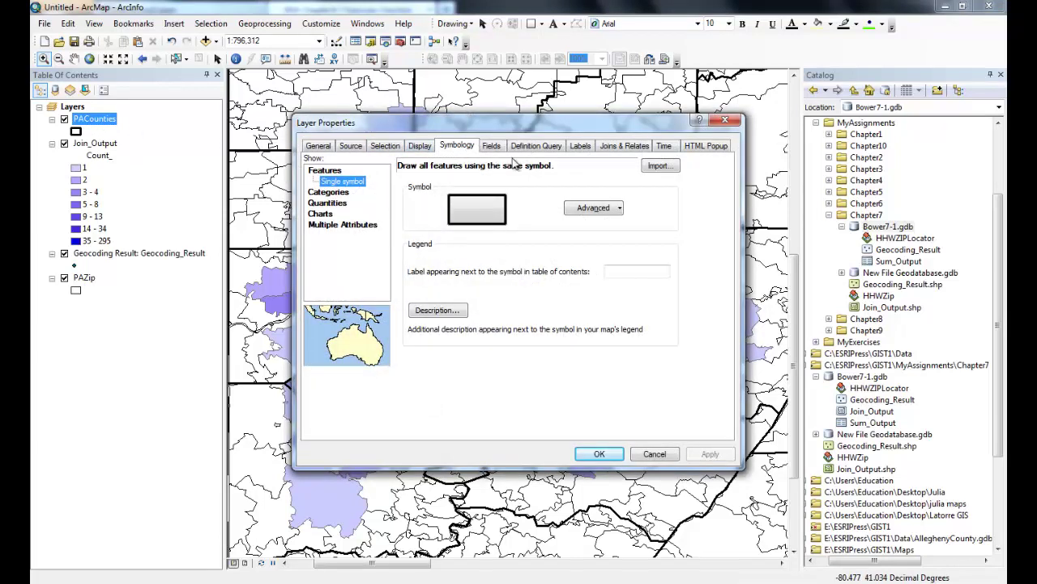
click(420, 145)
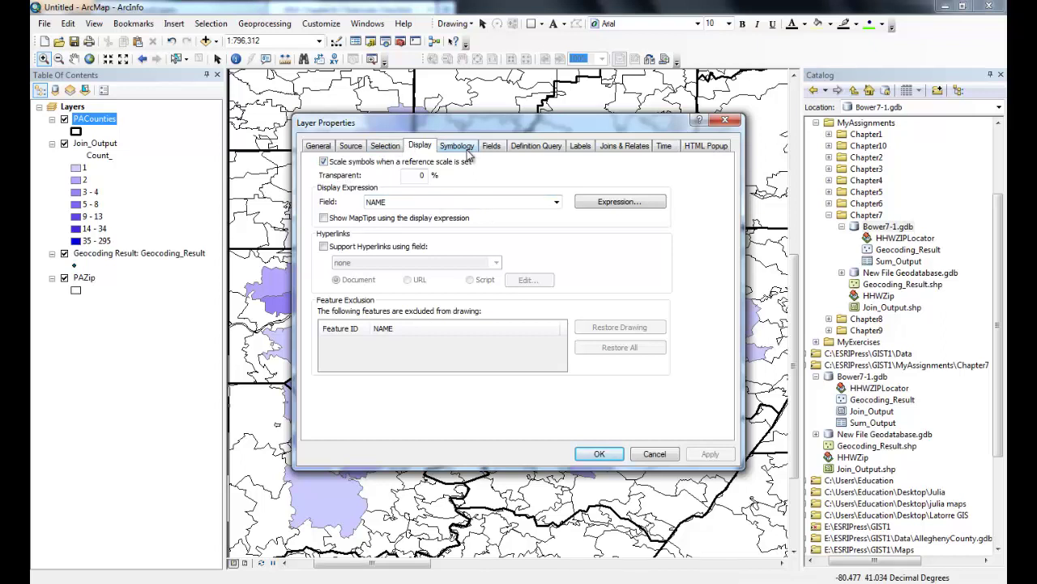
click(574, 151)
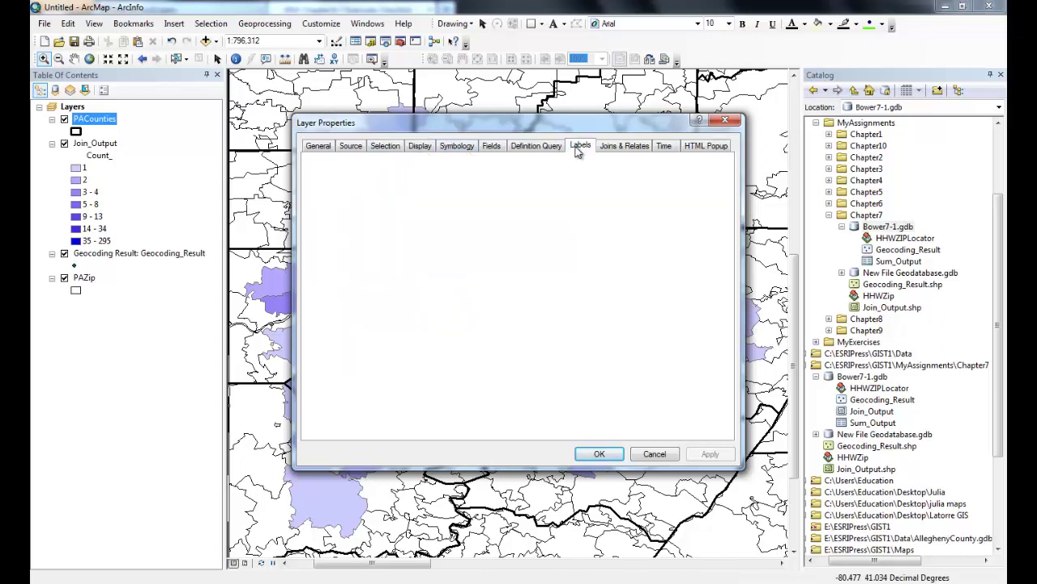
click(315, 163)
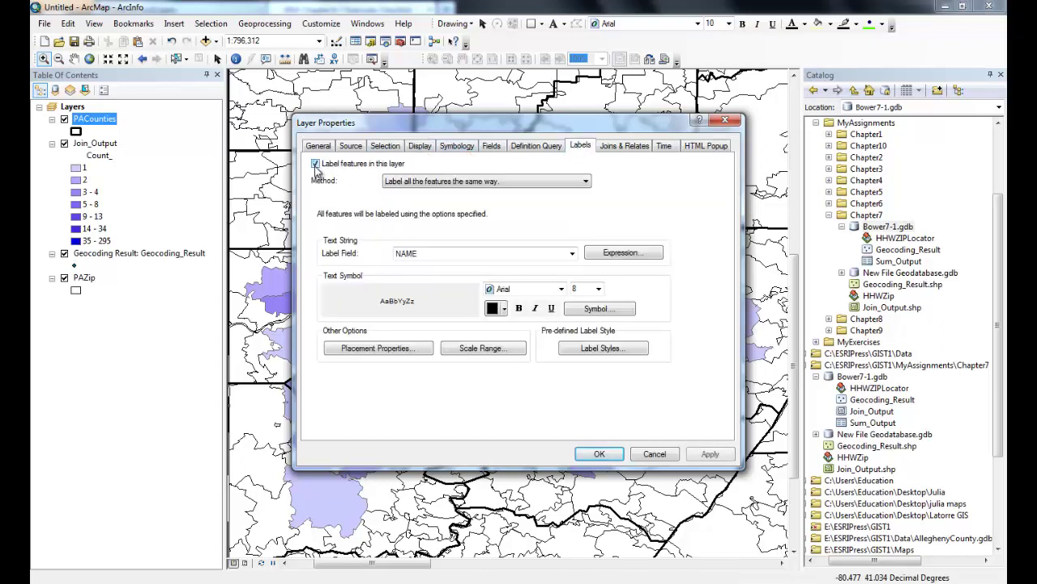
Give the PACounties label text a halo mask with a light gray outline color and apply the labels to the map
click(607, 313)
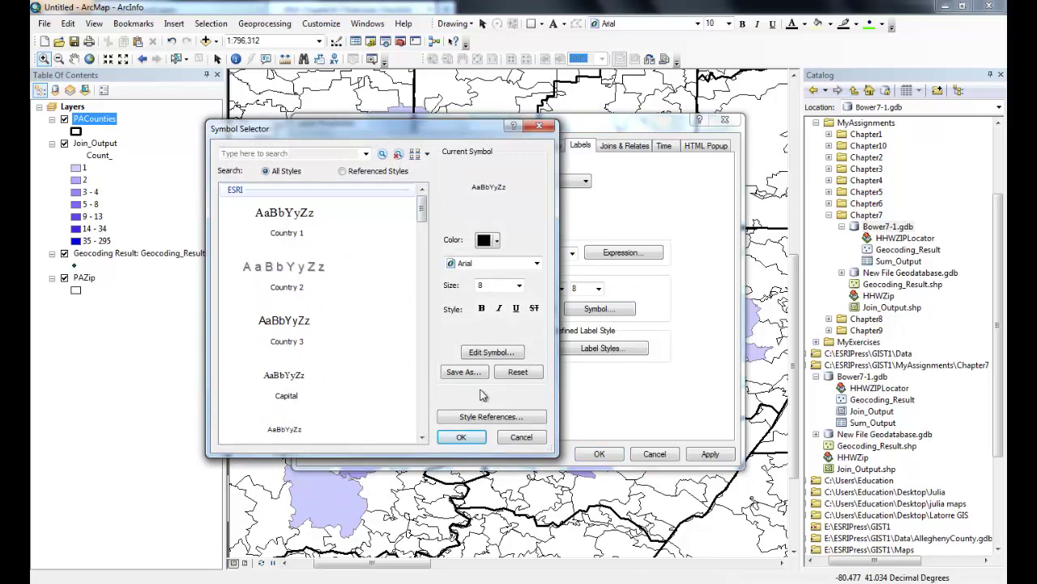
click(499, 354)
click(496, 193)
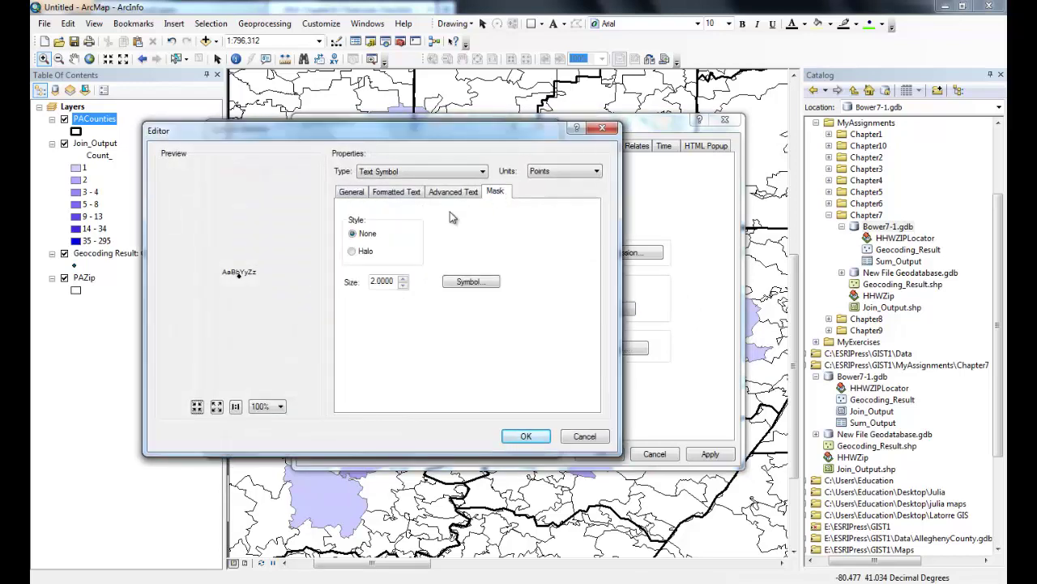
click(352, 252)
click(459, 282)
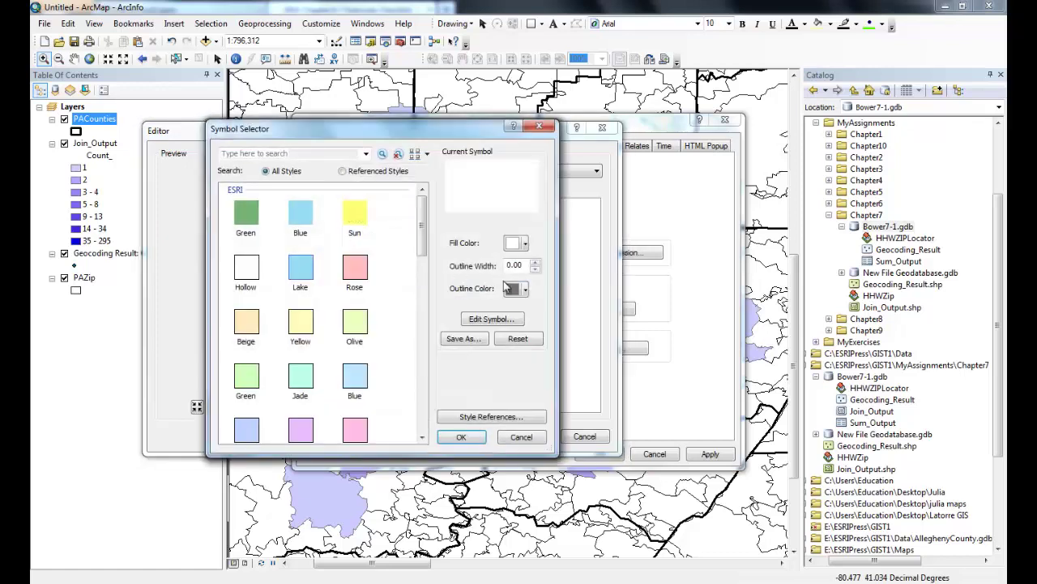
click(527, 290)
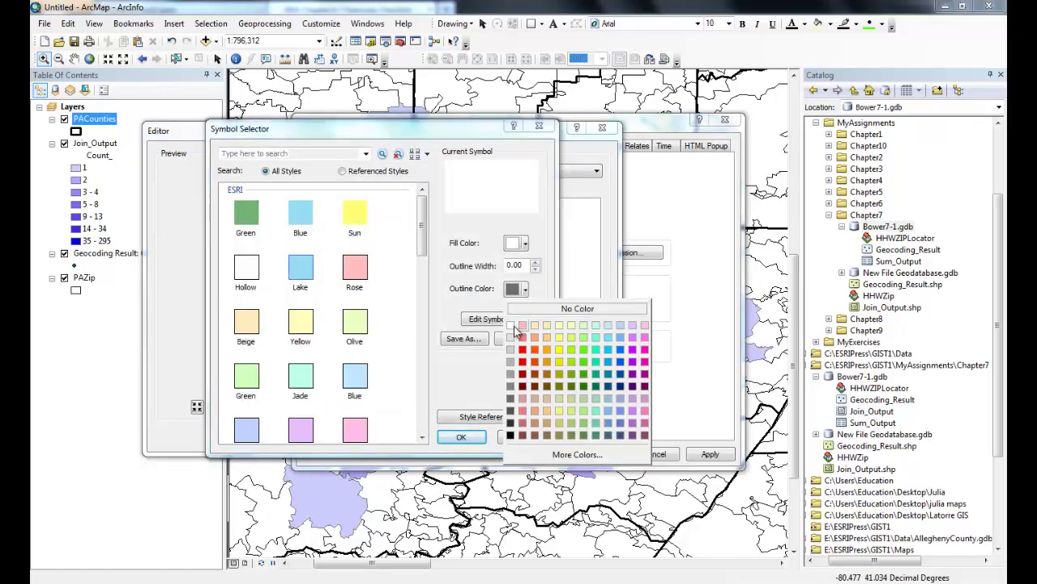
click(517, 339)
click(458, 438)
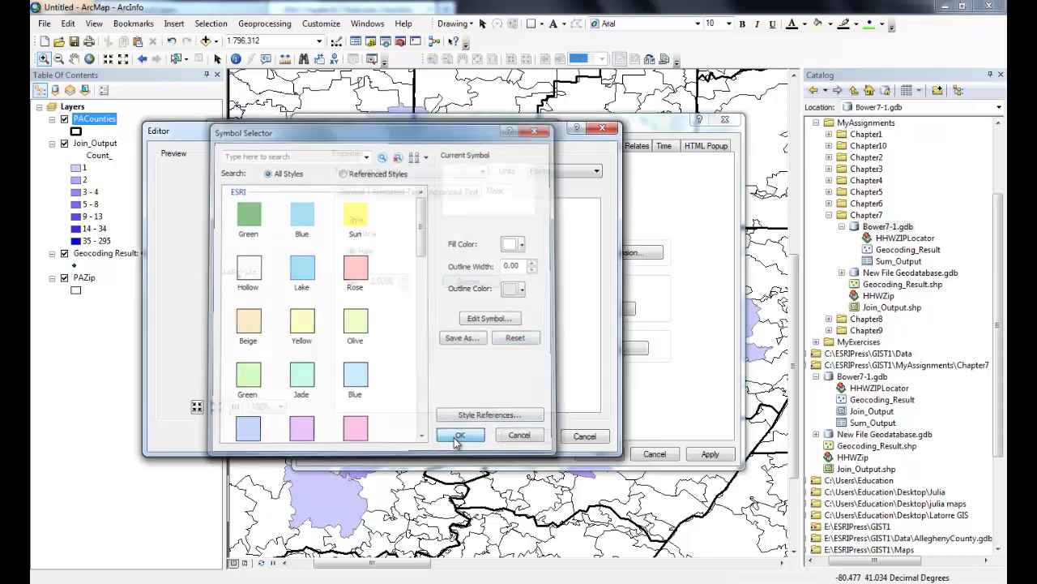
click(526, 437)
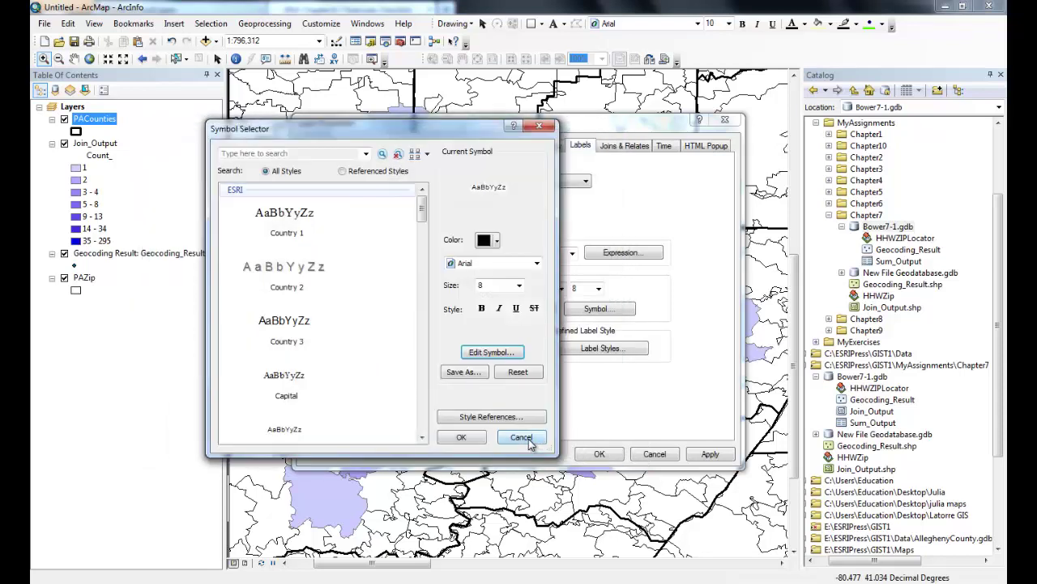
click(466, 443)
click(596, 454)
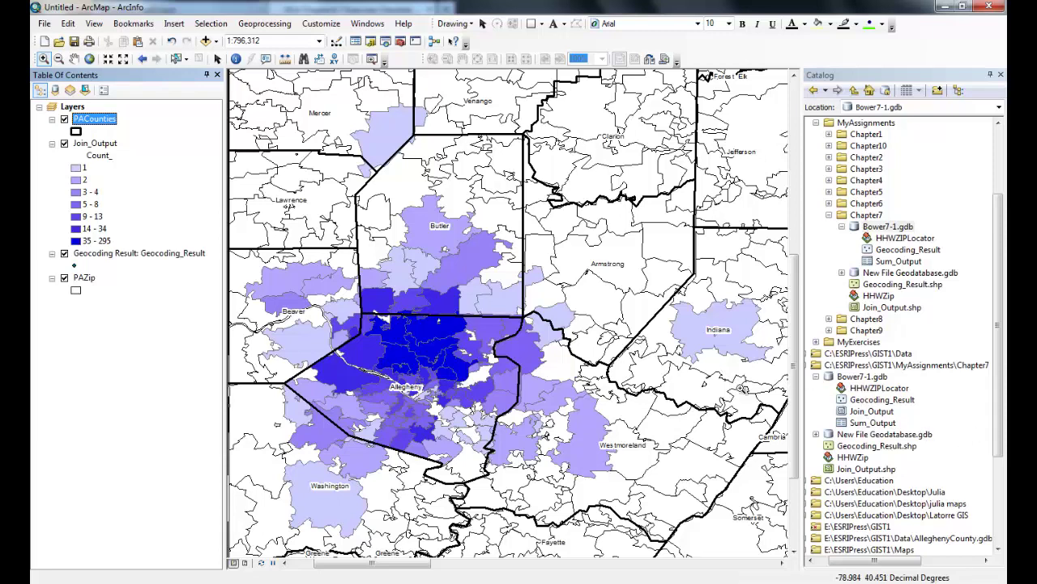
Switch to Layout View and shorten the data frame by lowering its top edge to about the 8-inch mark
click(93, 25)
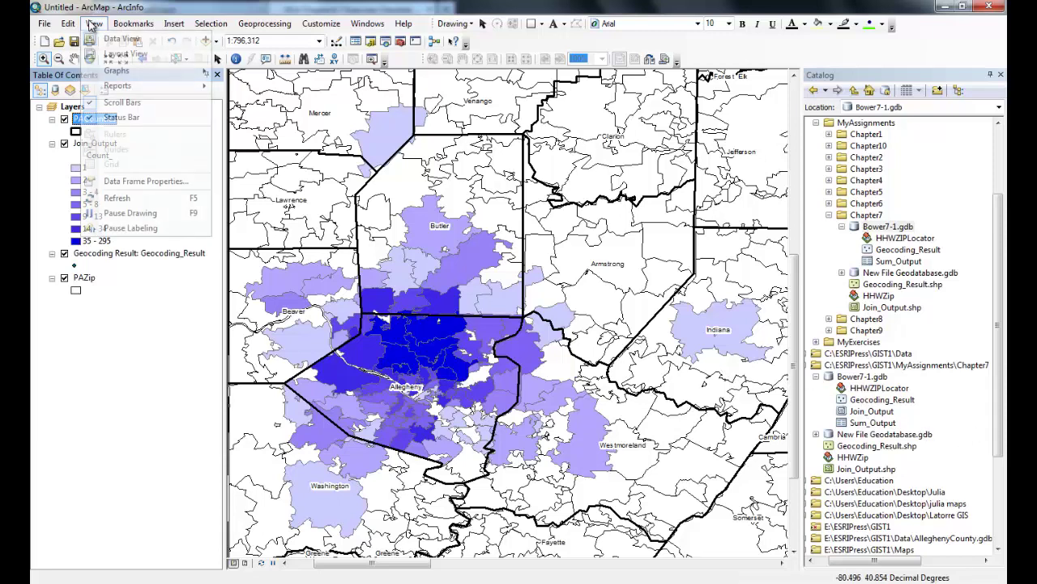
click(113, 53)
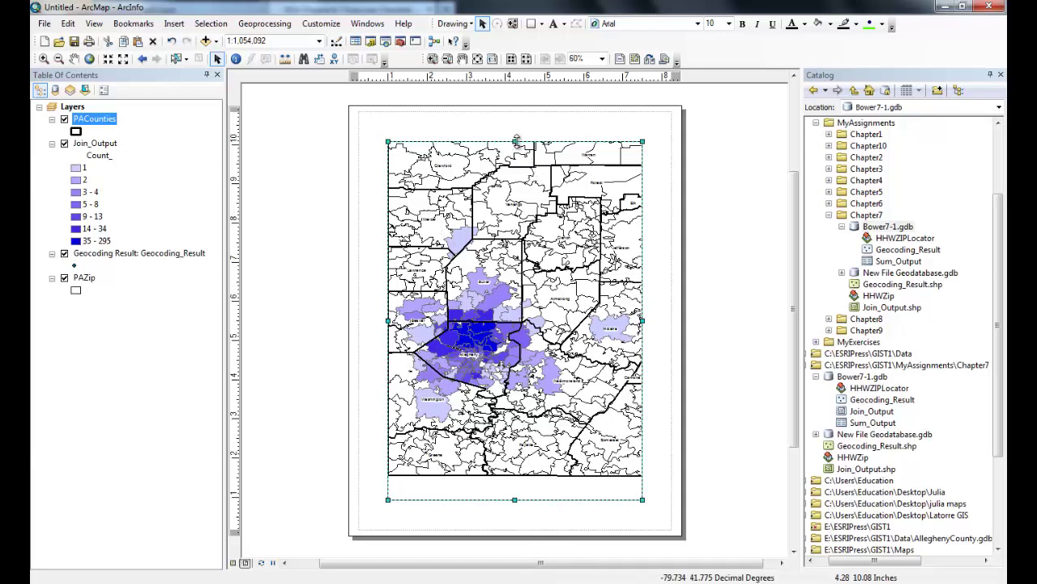
drag(515, 140, 515, 167)
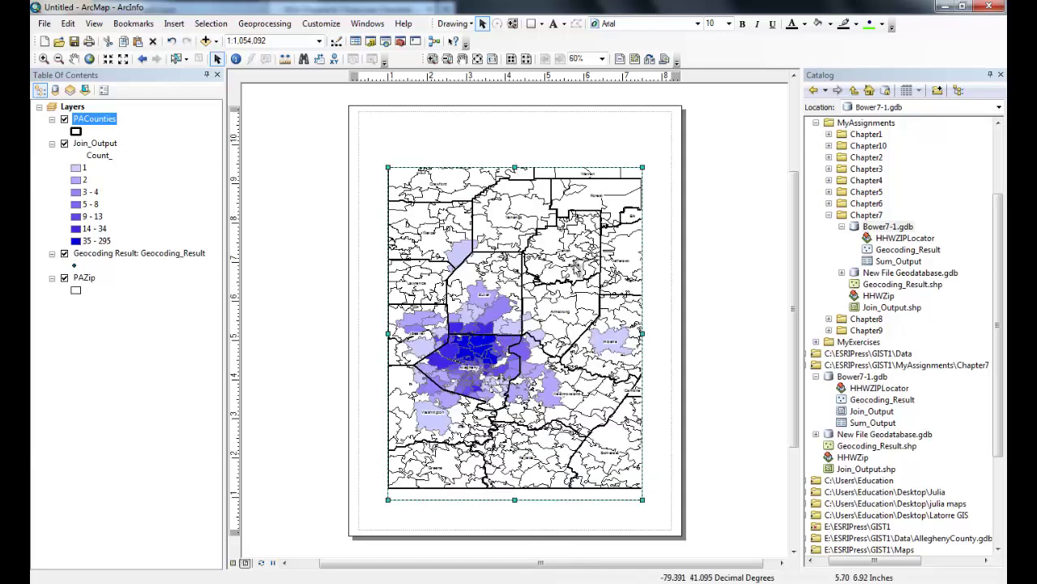
click(44, 59)
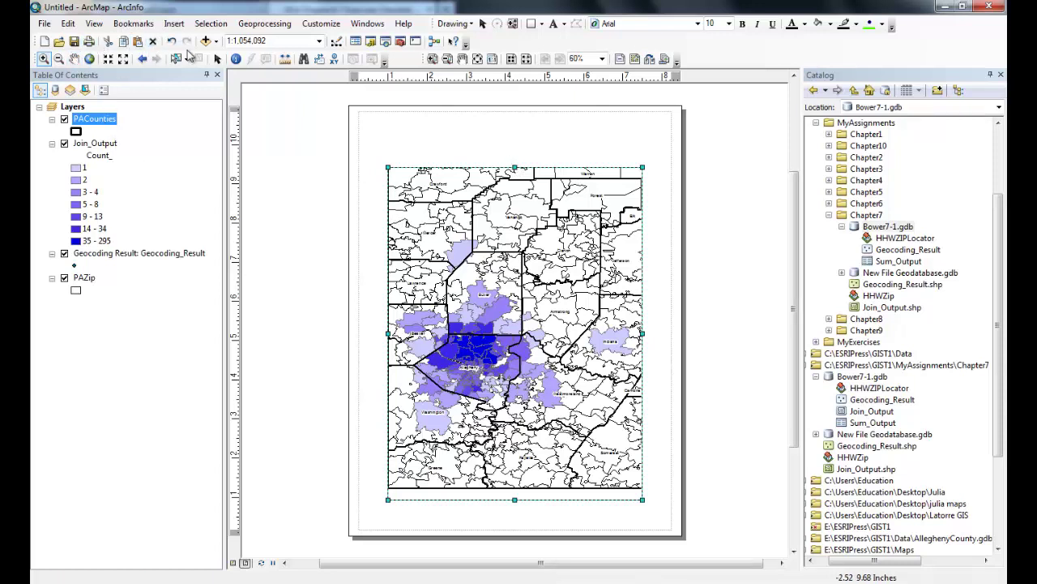
click(217, 59)
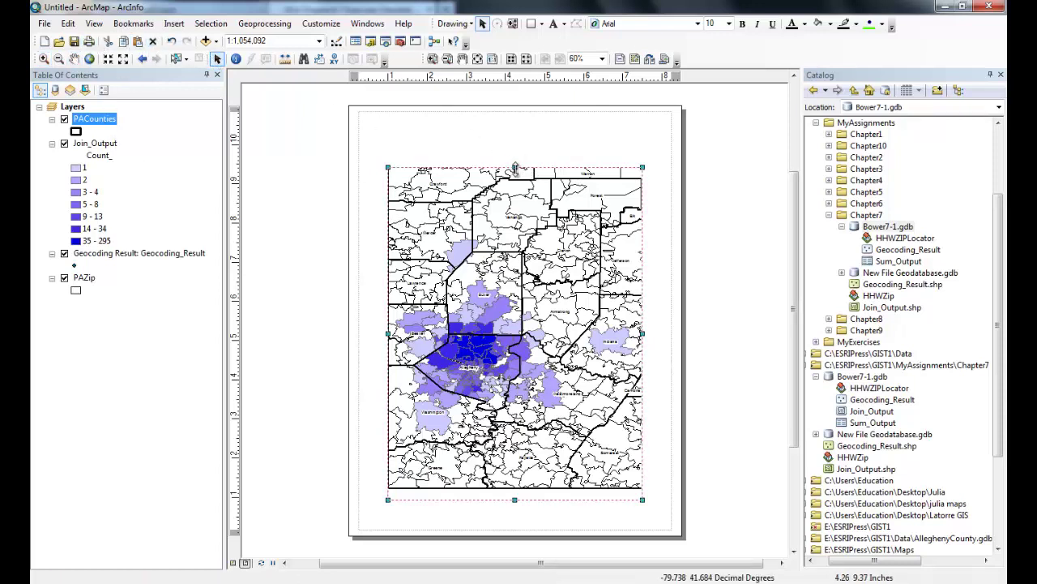
drag(514, 168, 517, 216)
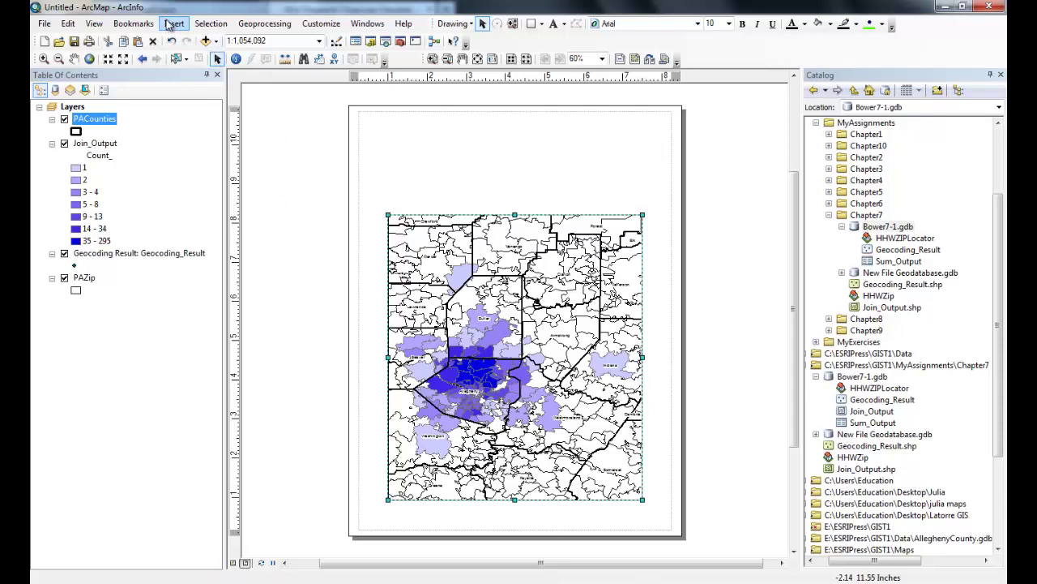
Check the map against the Assignment 7-1 Pittsburgh Area Zip Code Map checklist in Firefox and return to ArcMap
key(alt+Tab)
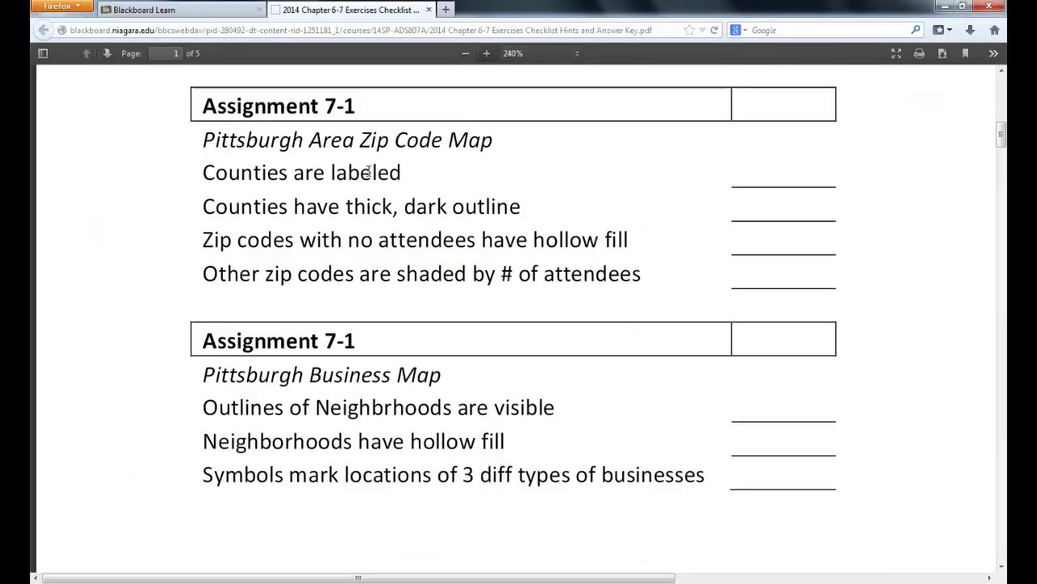
key(alt+Tab)
key(alt+Tab)
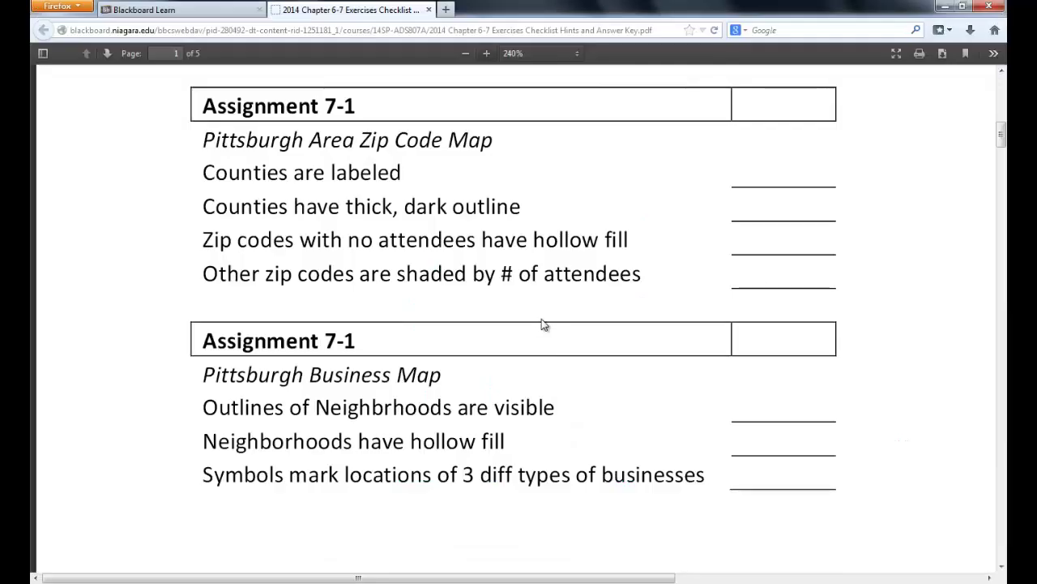
key(alt+Tab)
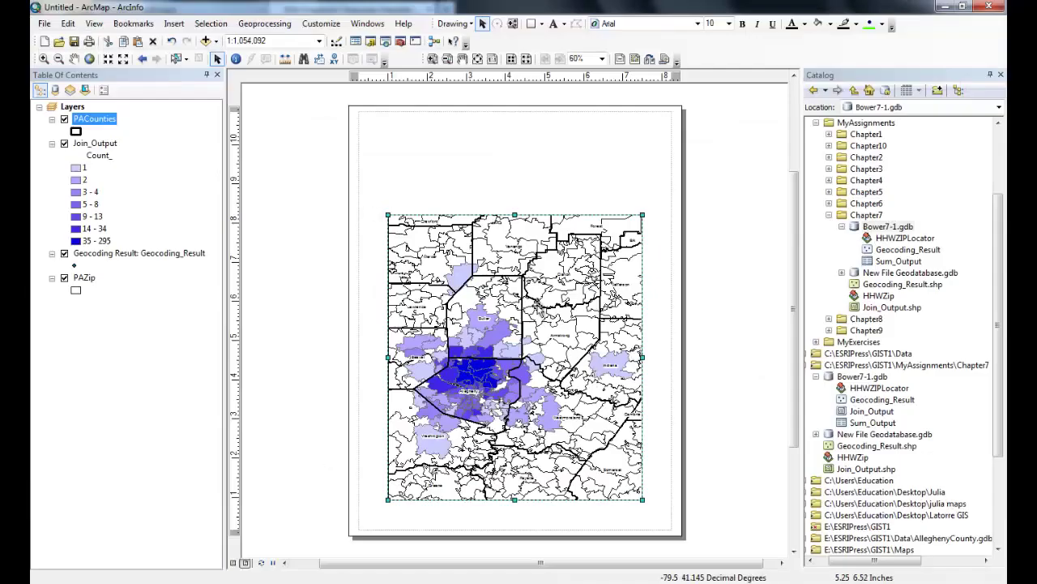
key(alt+Tab)
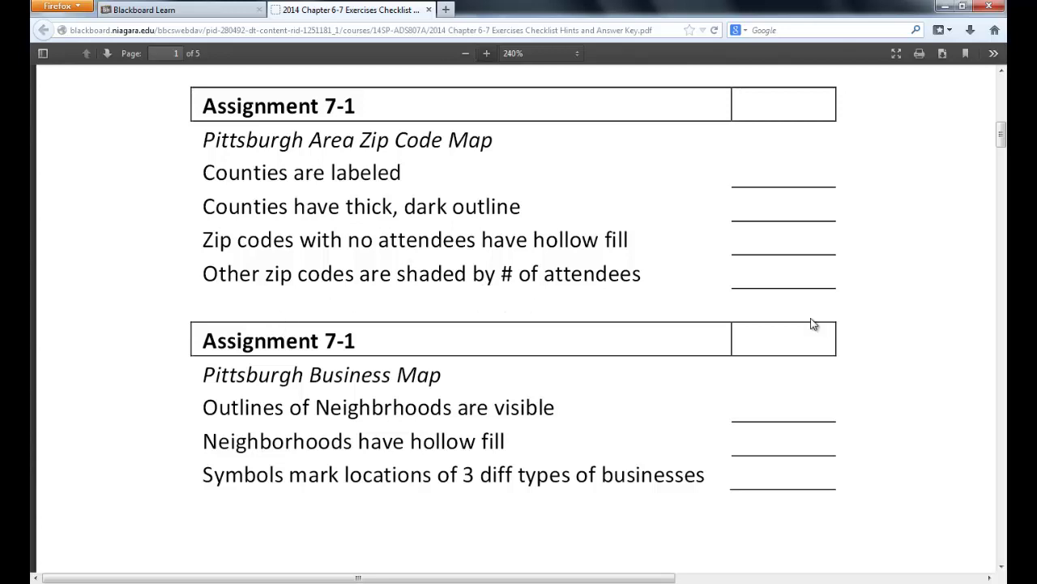
key(alt+Tab)
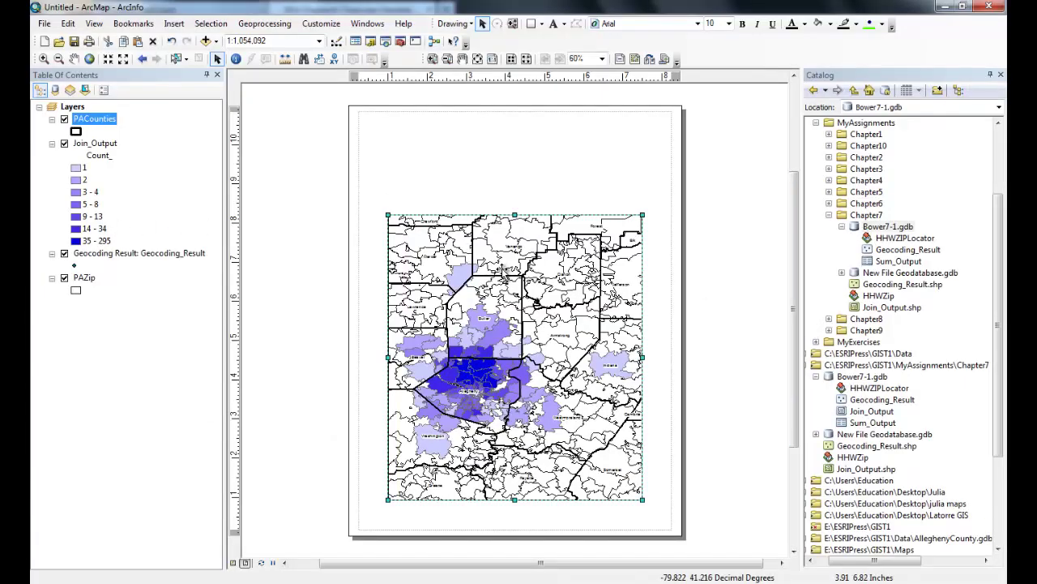
Shift the data frame toward the page's lower-left corner and start a legend containing only the Join_Output layer
drag(503, 293, 479, 308)
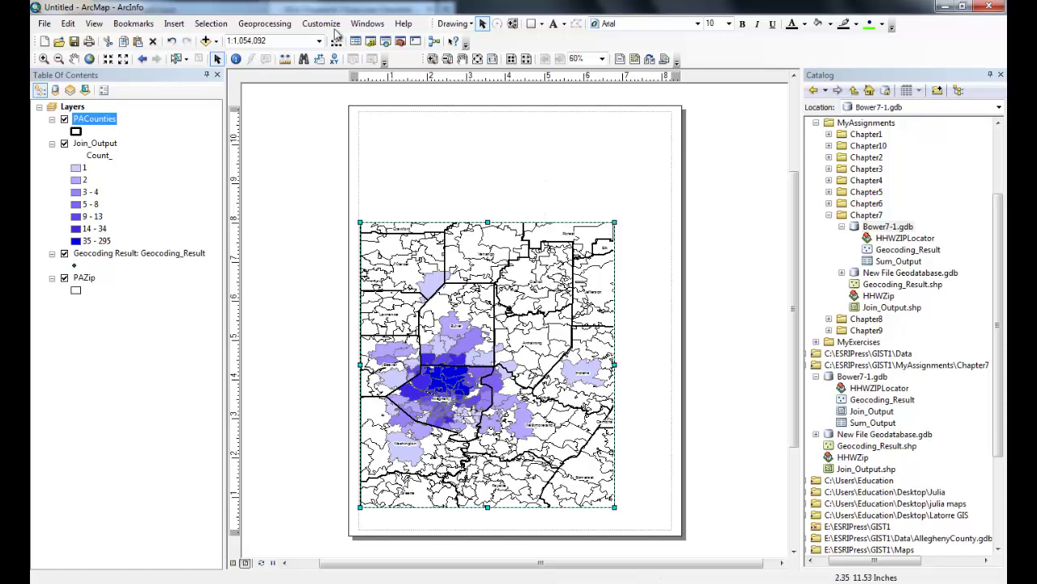
click(173, 23)
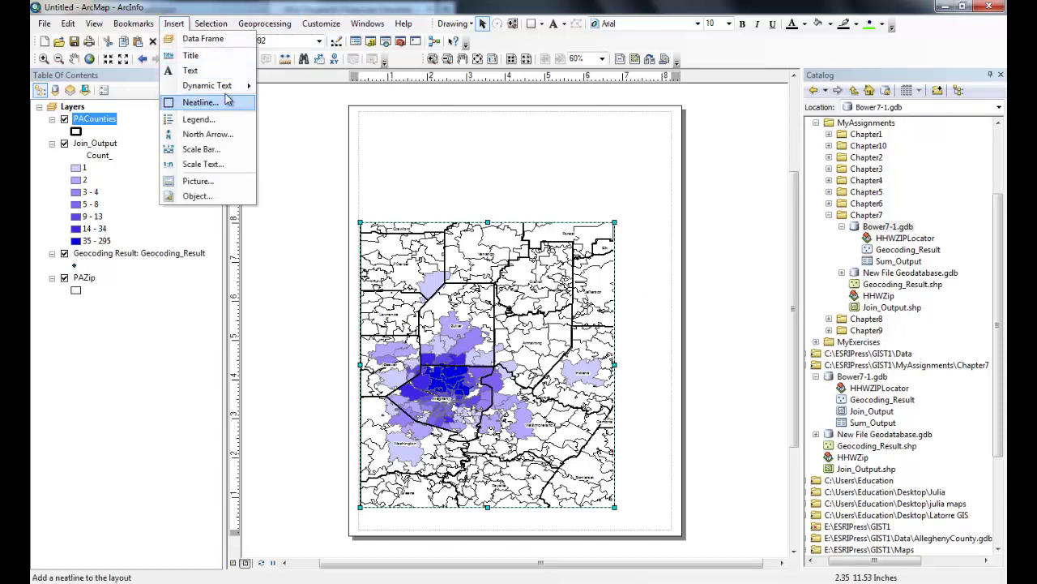
click(195, 119)
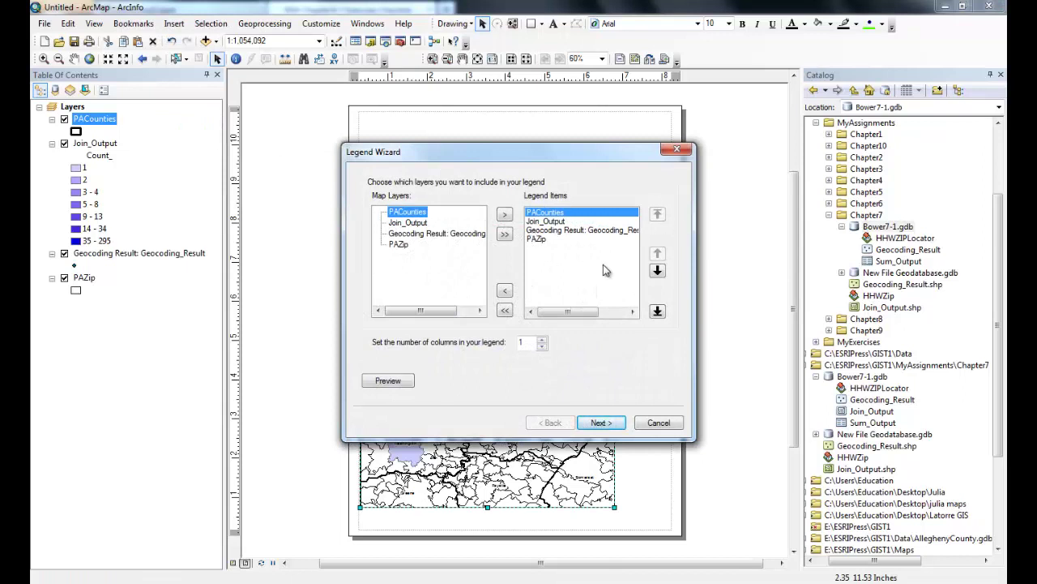
click(409, 222)
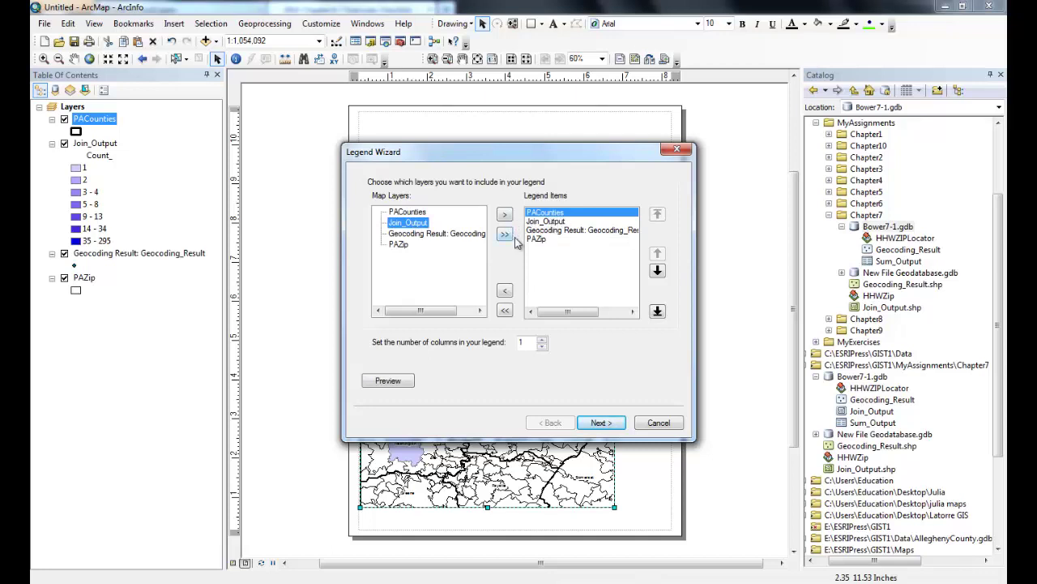
click(504, 290)
click(541, 221)
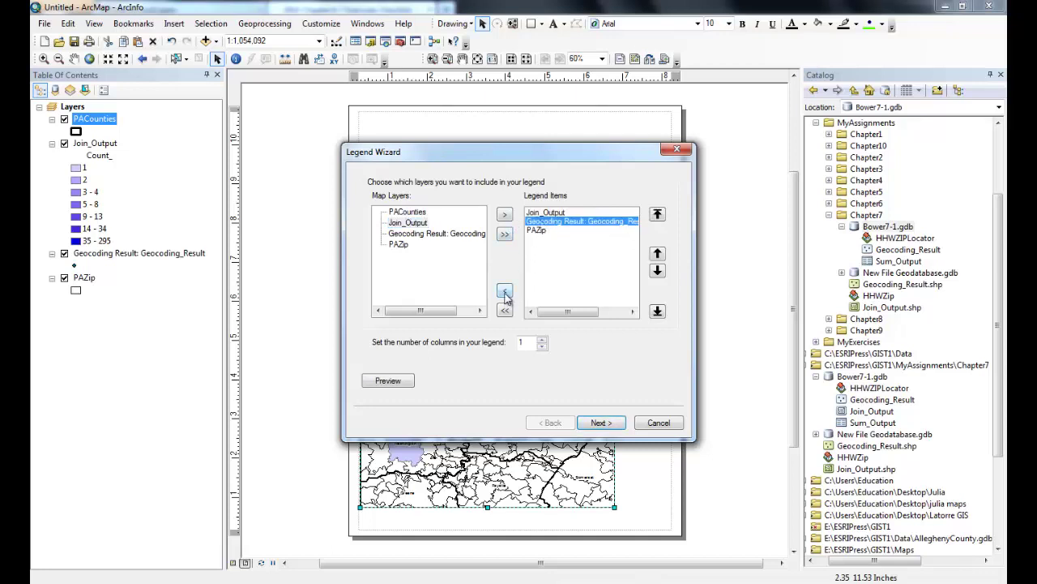
click(504, 290)
click(541, 224)
click(504, 290)
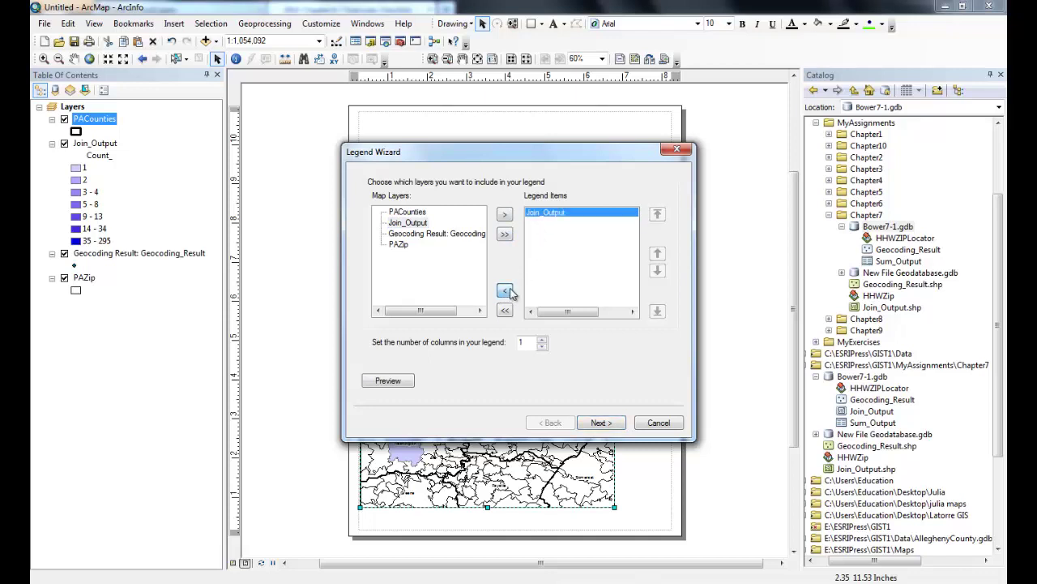
Finish the legend with the default title and formatting, and place it beside the map's lower-right edge
click(599, 423)
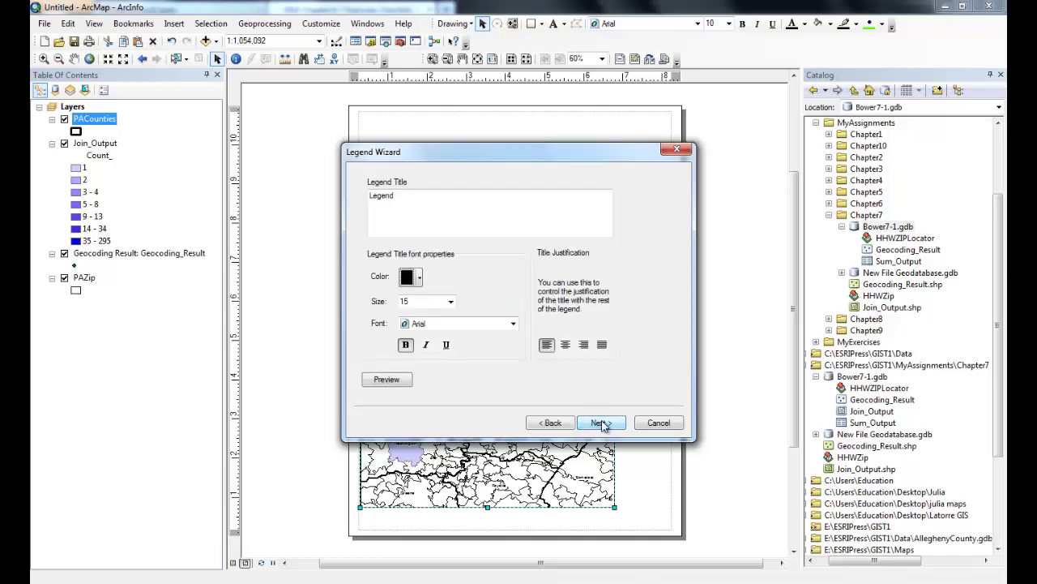
click(601, 423)
click(601, 423)
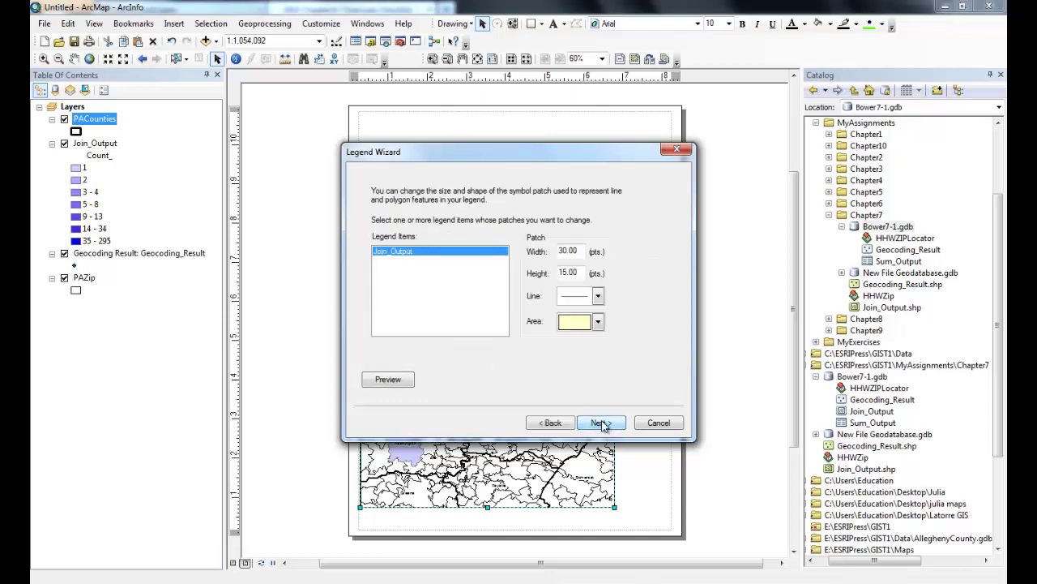
click(601, 423)
click(600, 423)
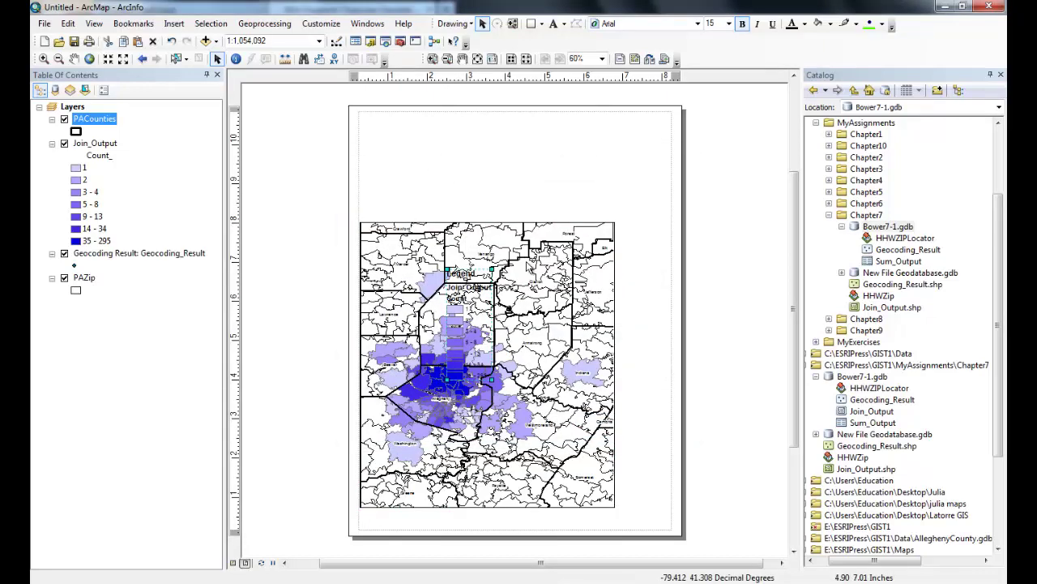
drag(495, 289, 669, 411)
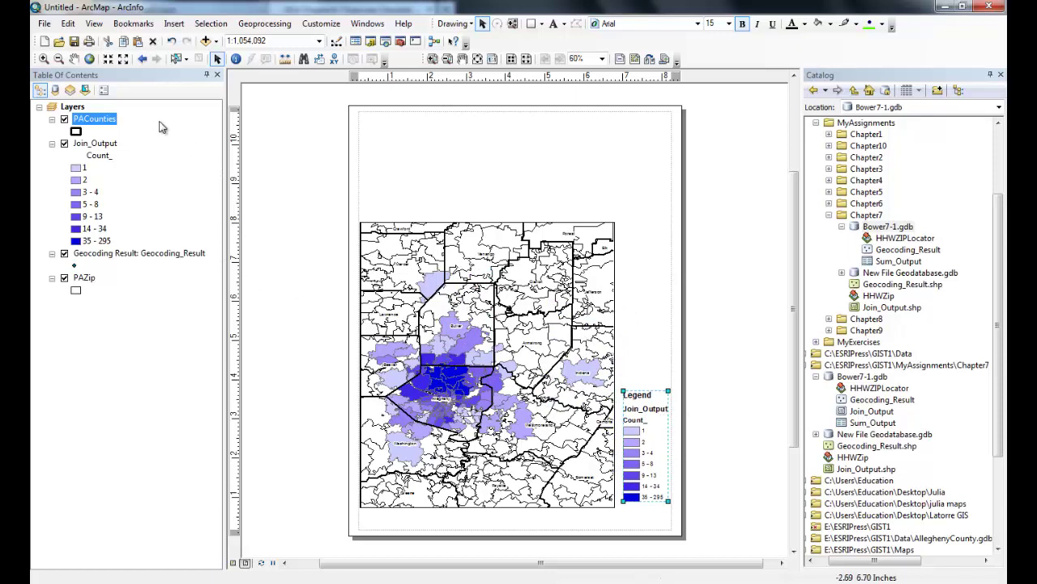
Clear the Count_ heading under Join_Output so it is removed from the legend
click(108, 157)
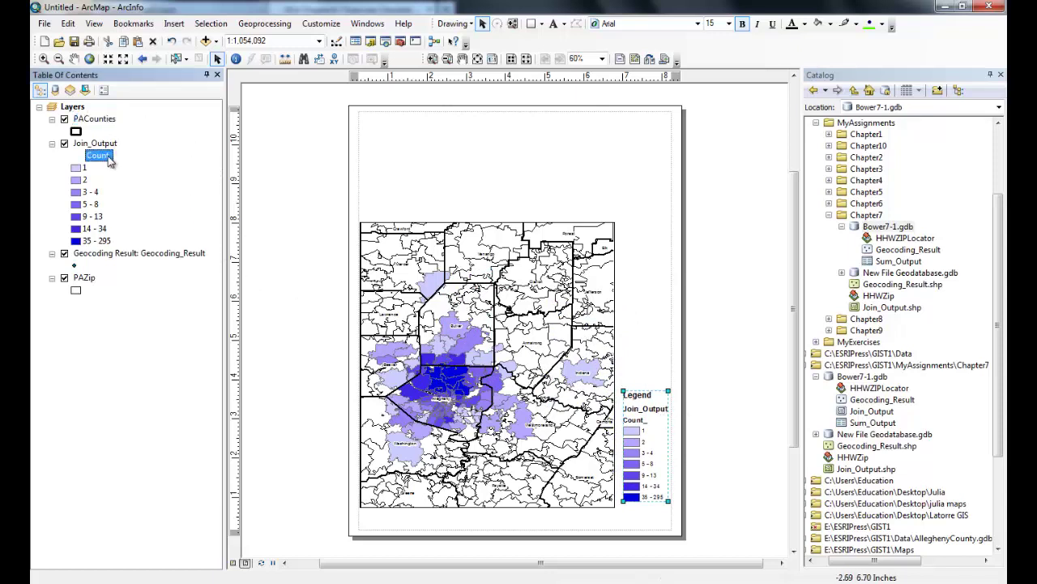
click(109, 156)
key(BackSpace)
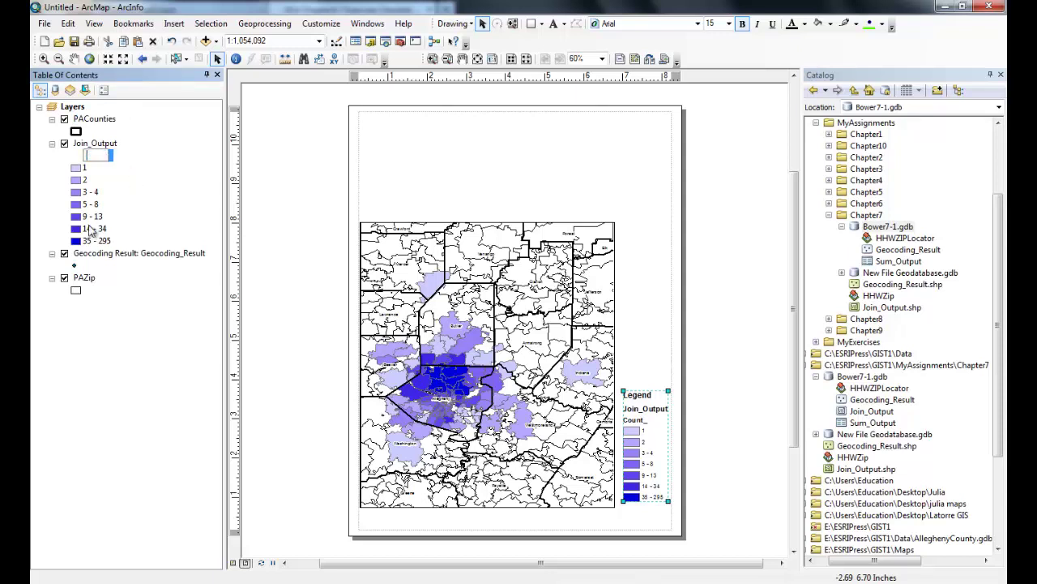
key(Return)
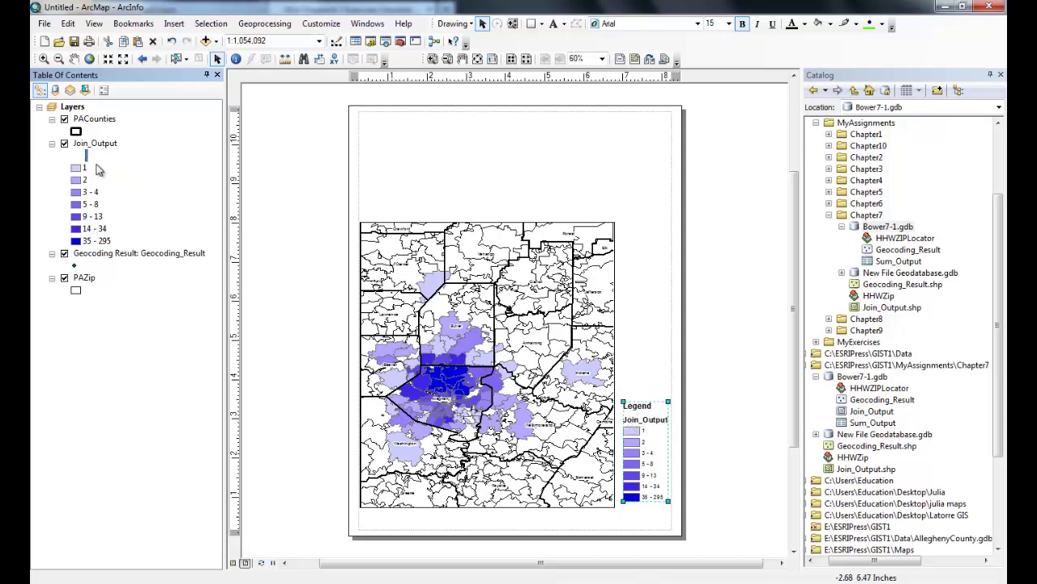
Rename the Join_Output layer to Attendees
click(95, 144)
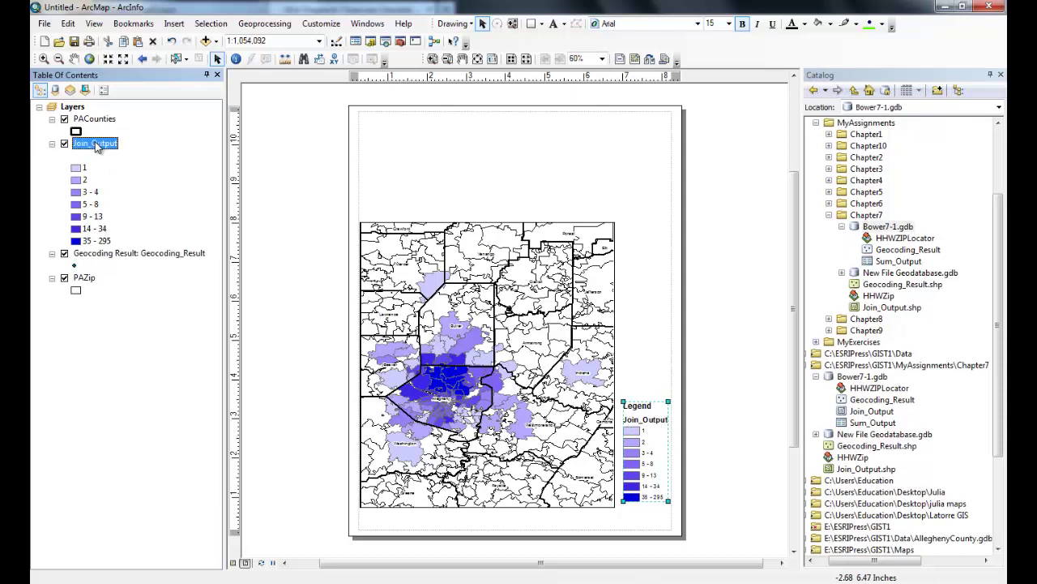
click(97, 146)
text(Attendees)
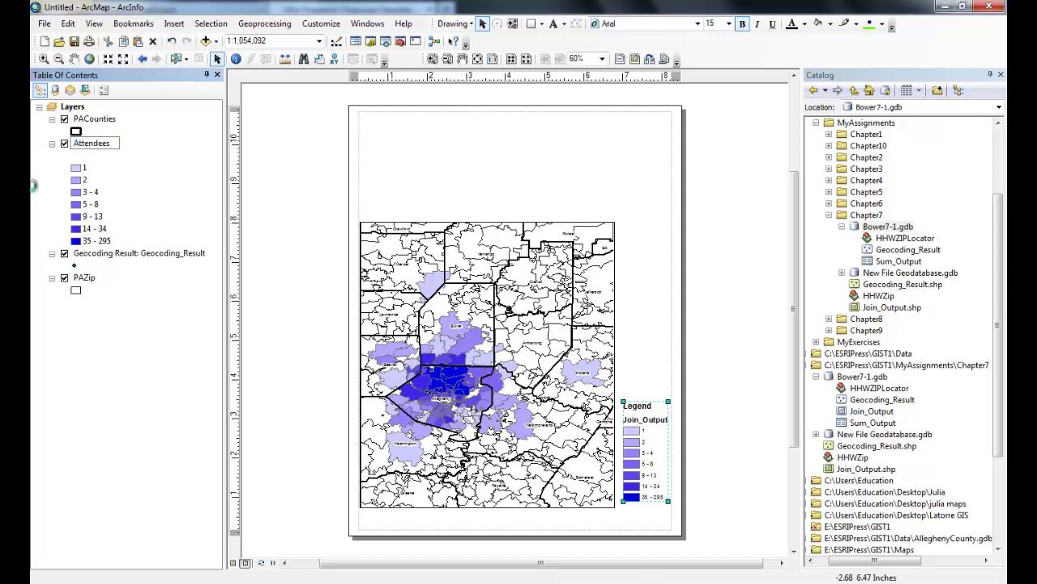
key(Return)
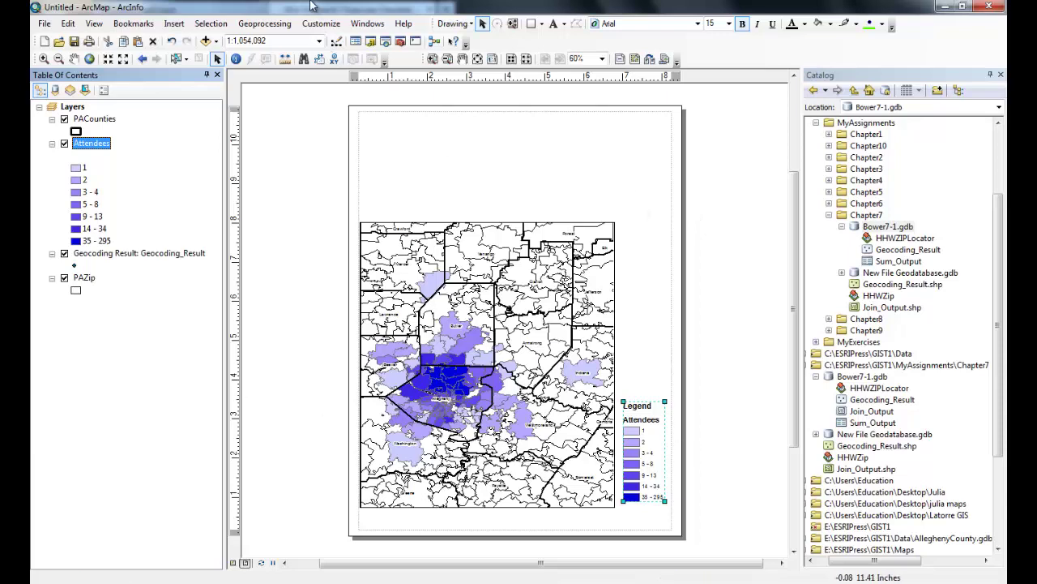
click(44, 23)
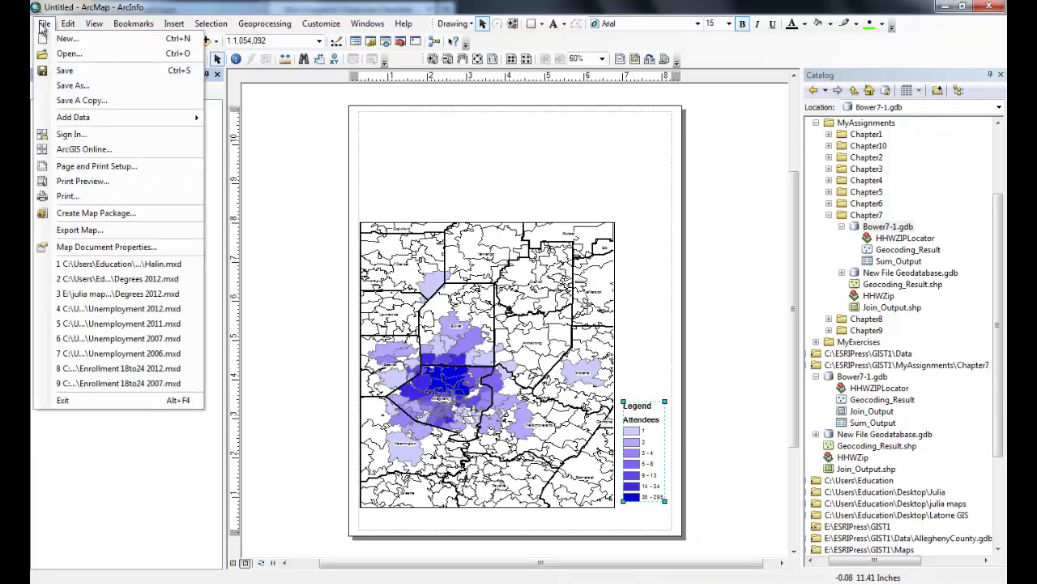
click(460, 8)
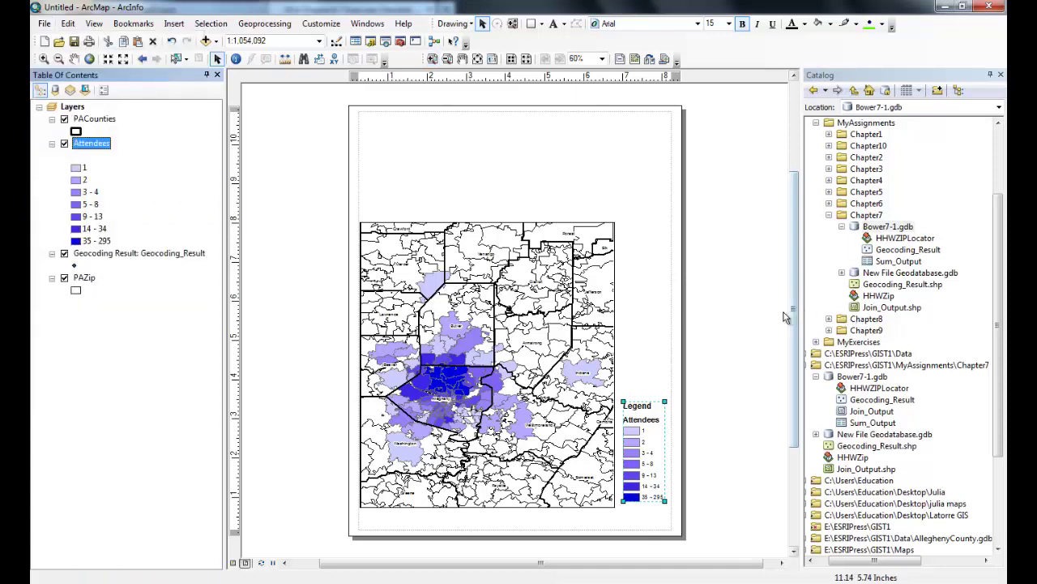